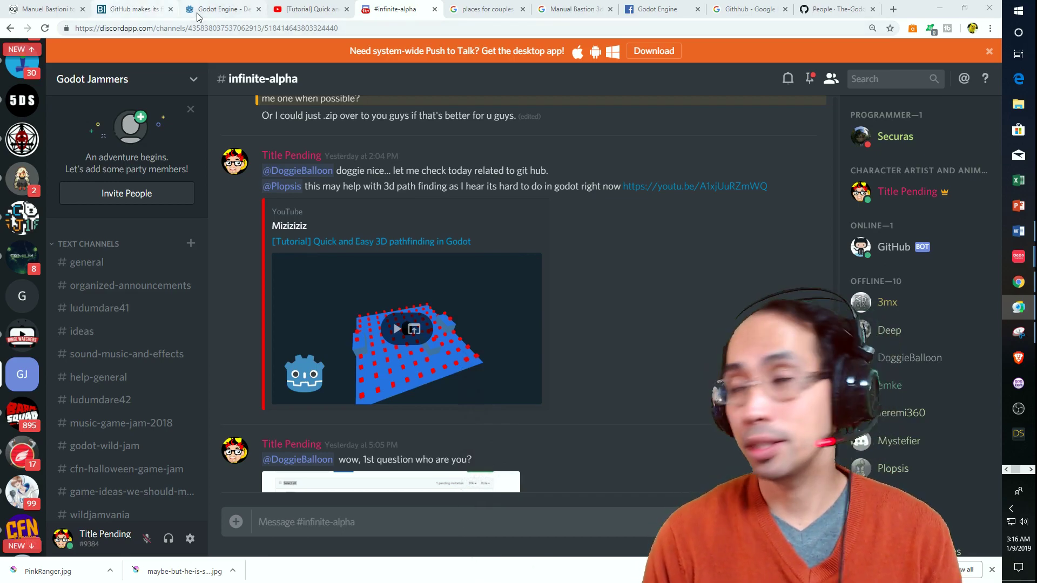
Review the article on Manuel Bastioni Lab's discontinuation, and highlight "unlimited private repositories" in the Business Insider article about GitHub.
{"action": "left_click", "coordinate": [36, 9]}
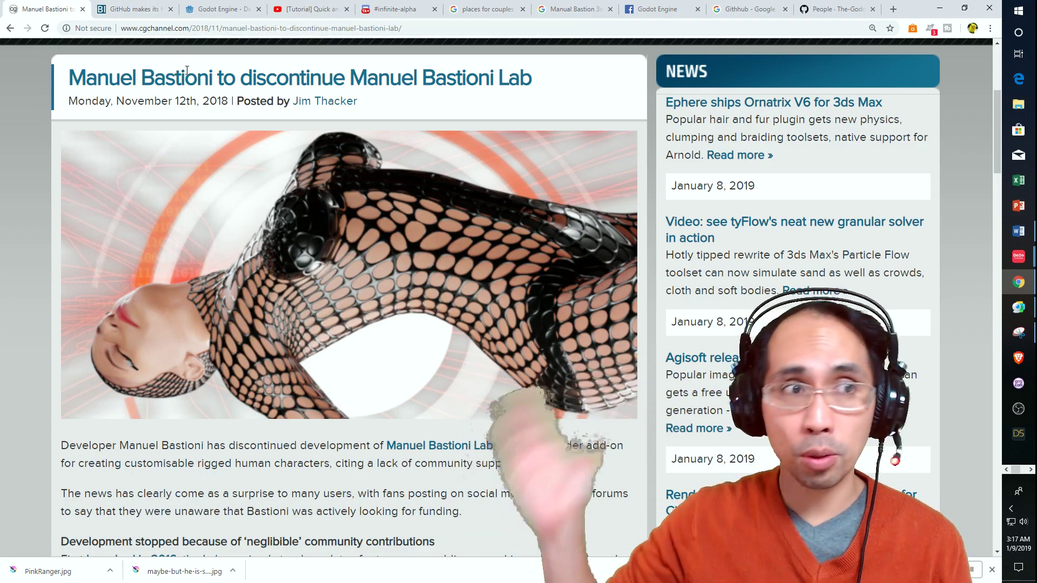
{"action": "left_click", "coordinate": [133, 11]}
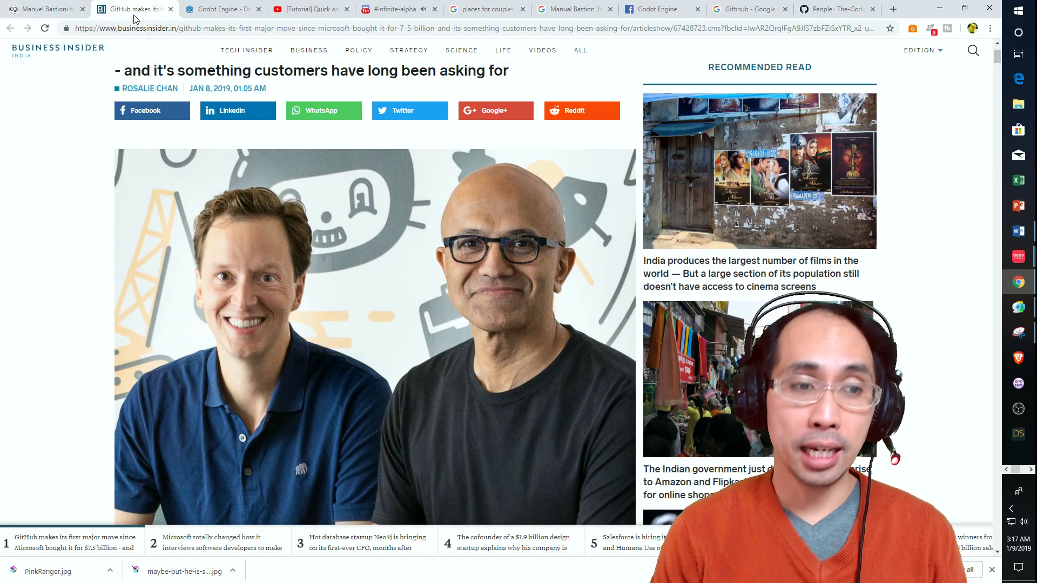
{"action": "scroll", "coordinate": [240, 183], "scroll_direction": "down", "scroll_amount": 4}
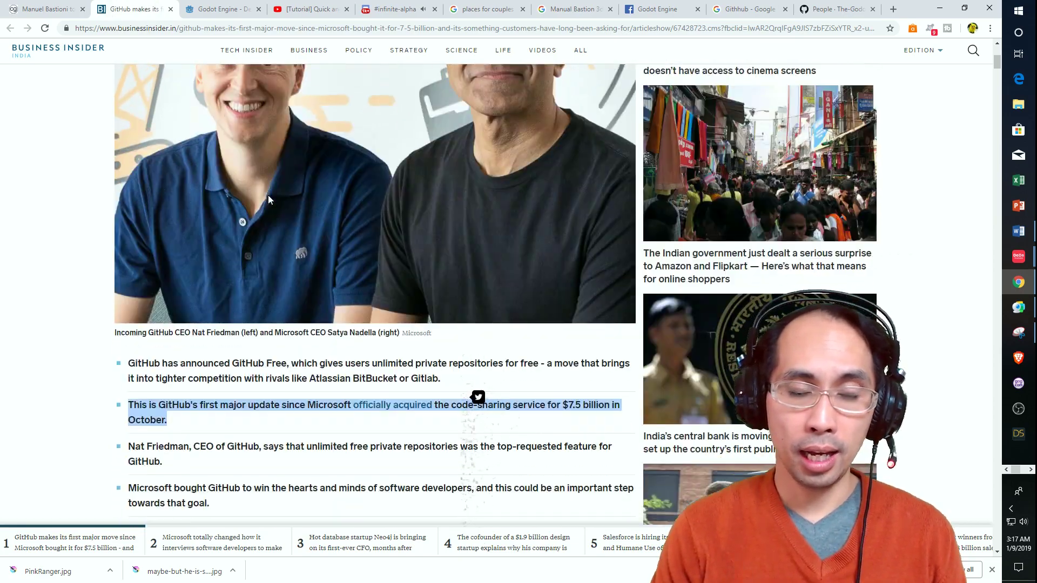
{"action": "left_click_drag", "start_coordinate": [377, 363], "coordinate": [493, 357]}
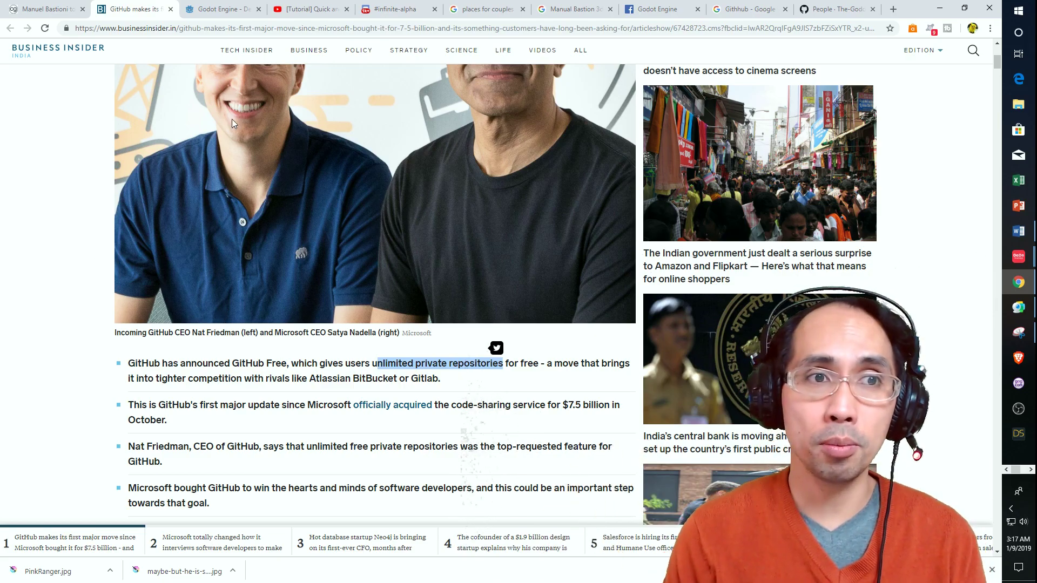
{"action": "left_click", "coordinate": [225, 8]}
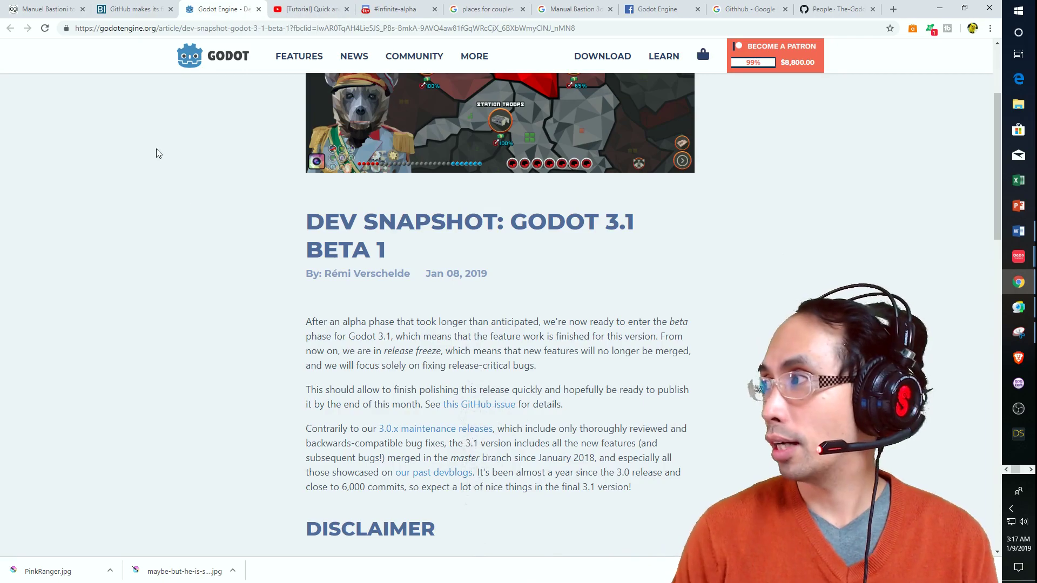
{"action": "left_click", "coordinate": [130, 9]}
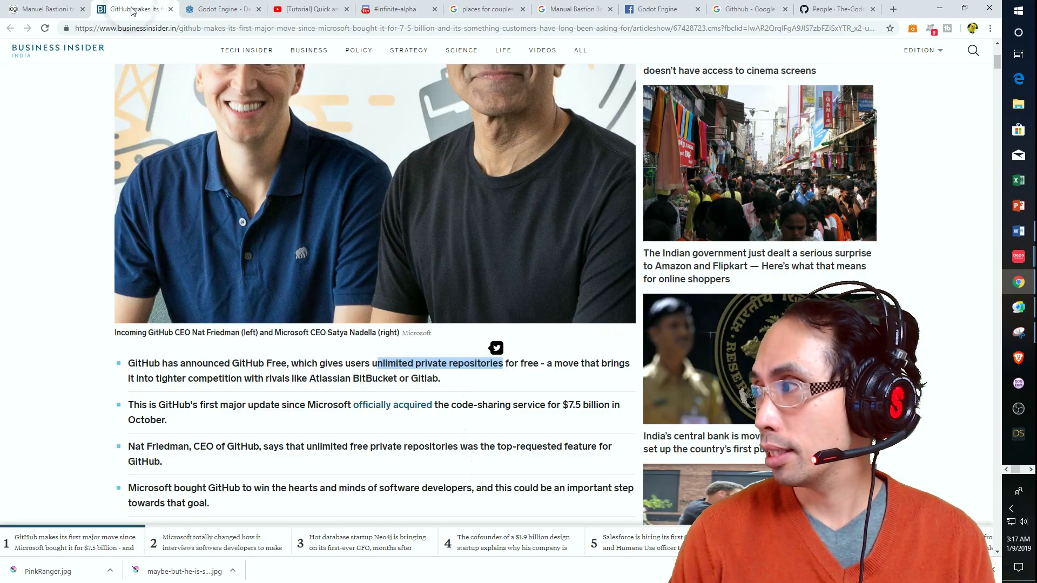
Go through the open pages for the Godot 3.1 Beta 1 snapshot, the 3D pathfinding tutorial and the #infinite-alpha Discord channel.
{"action": "left_click", "coordinate": [217, 13]}
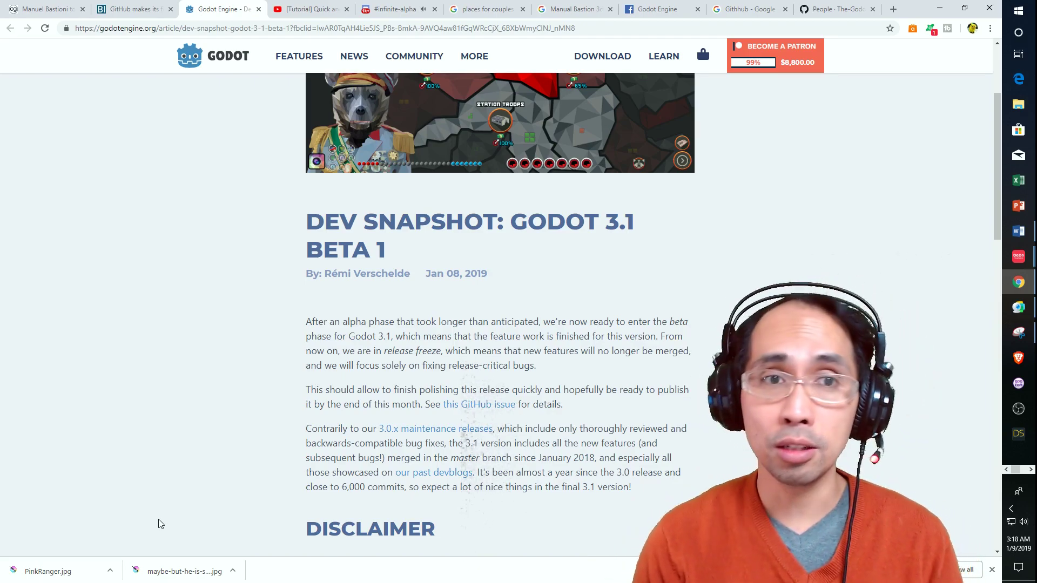
{"action": "left_click", "coordinate": [301, 15]}
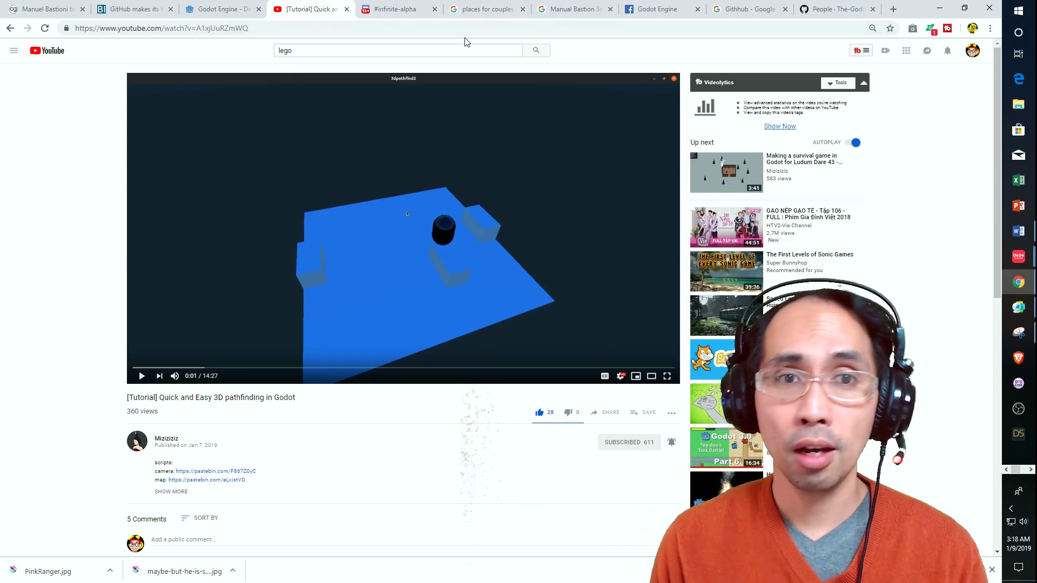
{"action": "left_click", "coordinate": [416, 11]}
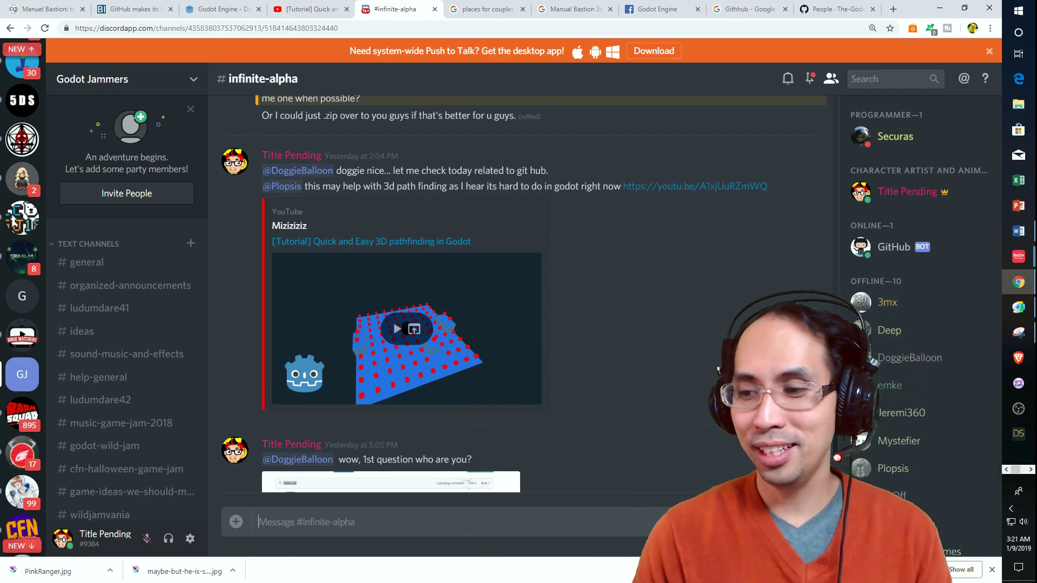
Switch to the Godot editor window with the Top-down Tank Battle project.
{"action": "left_click", "coordinate": [1031, 470]}
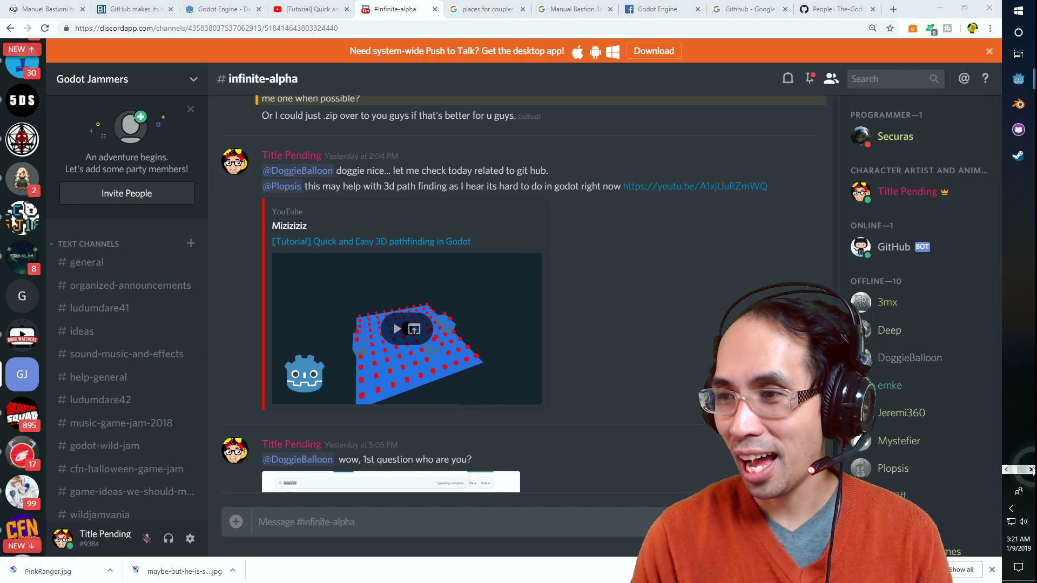
{"action": "mouse_move", "coordinate": [1019, 79]}
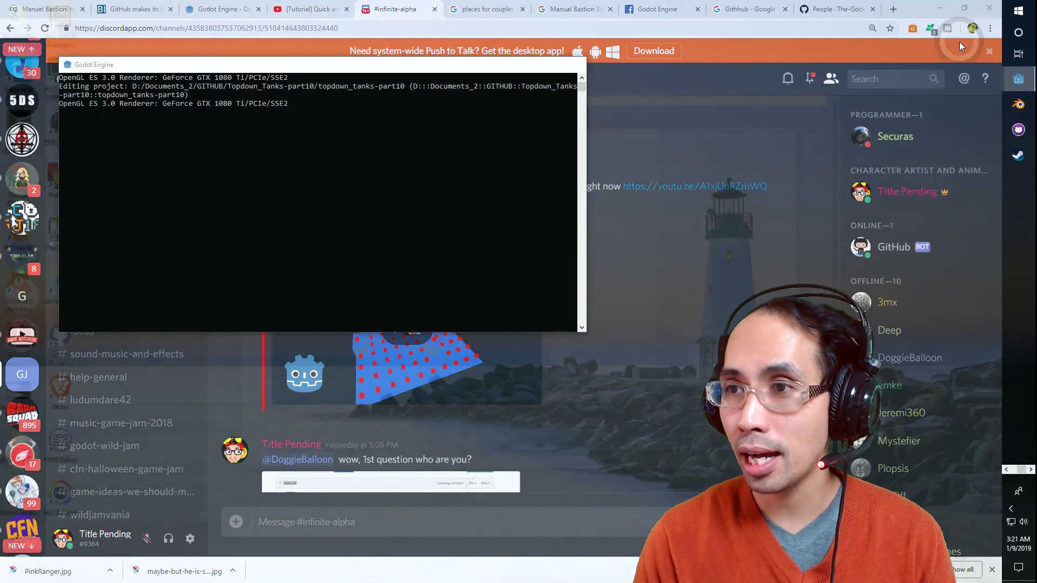
{"action": "left_click", "coordinate": [960, 41]}
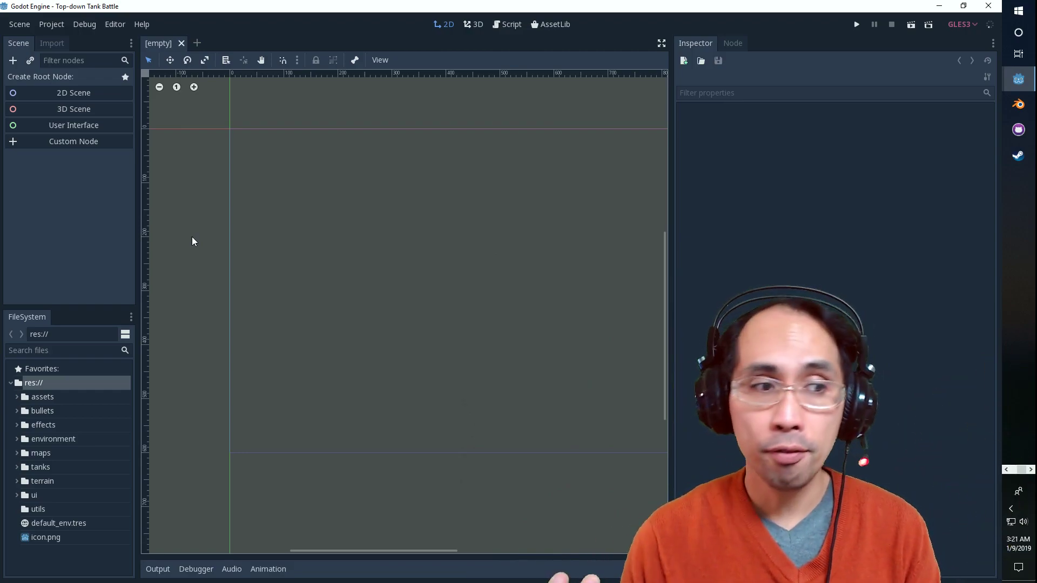
Expand the project's assets folder and look through its subfolders, sprite images and font file.
{"action": "left_click", "coordinate": [92, 410]}
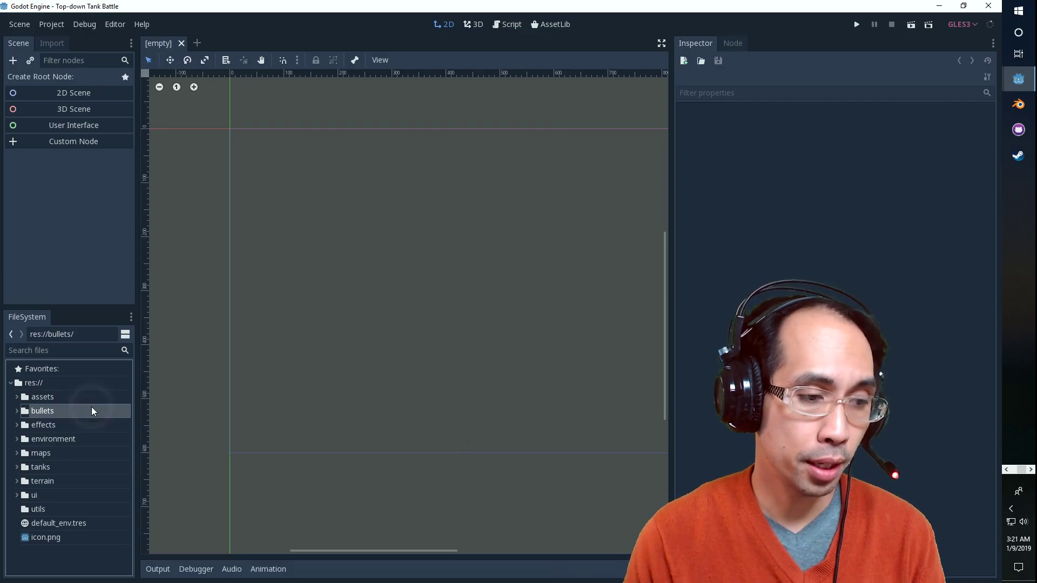
{"action": "left_click", "coordinate": [87, 399]}
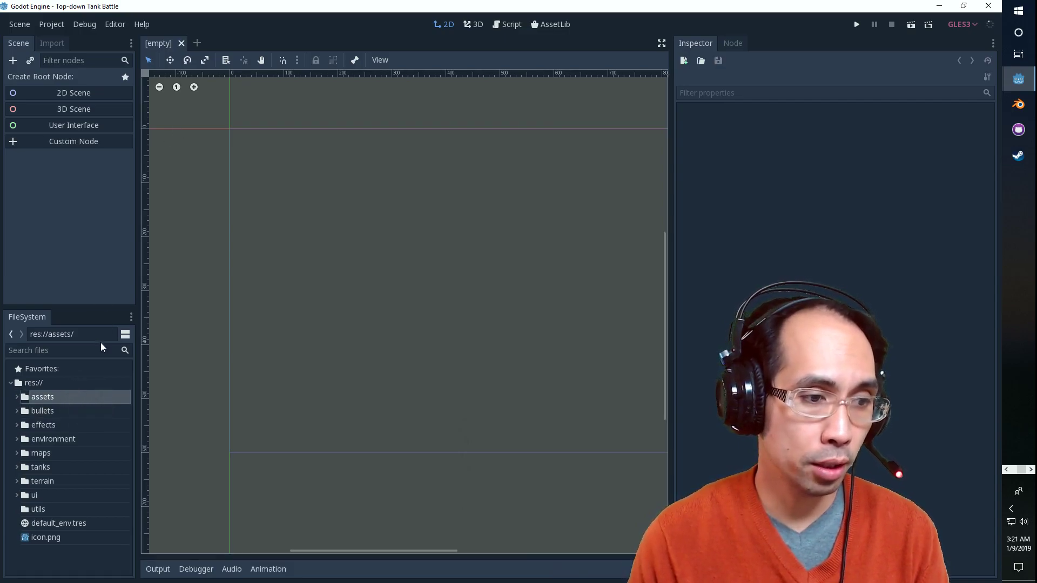
{"action": "left_click", "coordinate": [17, 397]}
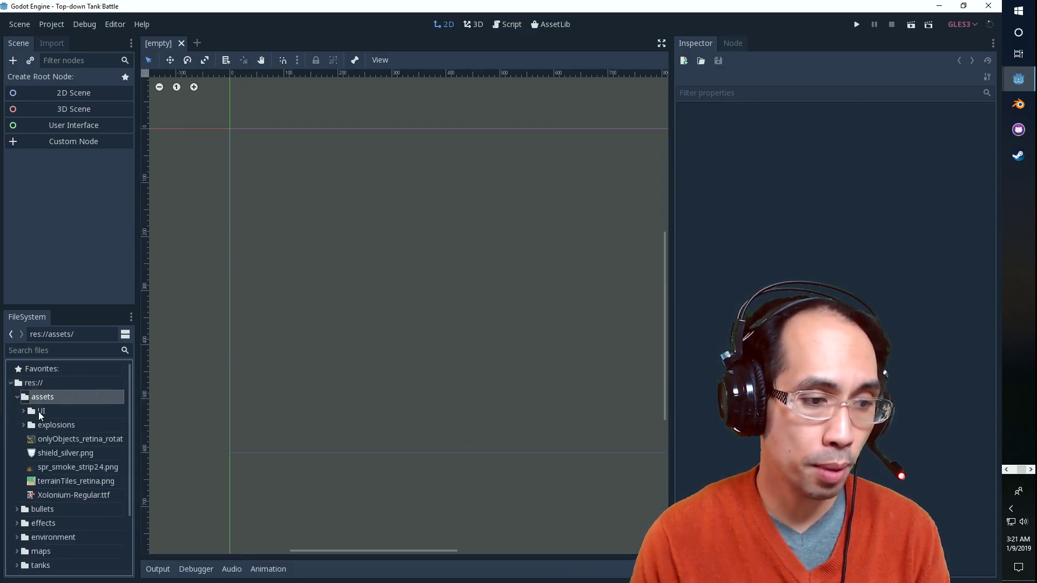
{"action": "left_click", "coordinate": [38, 412]}
{"action": "left_click", "coordinate": [53, 426]}
{"action": "left_click", "coordinate": [62, 453]}
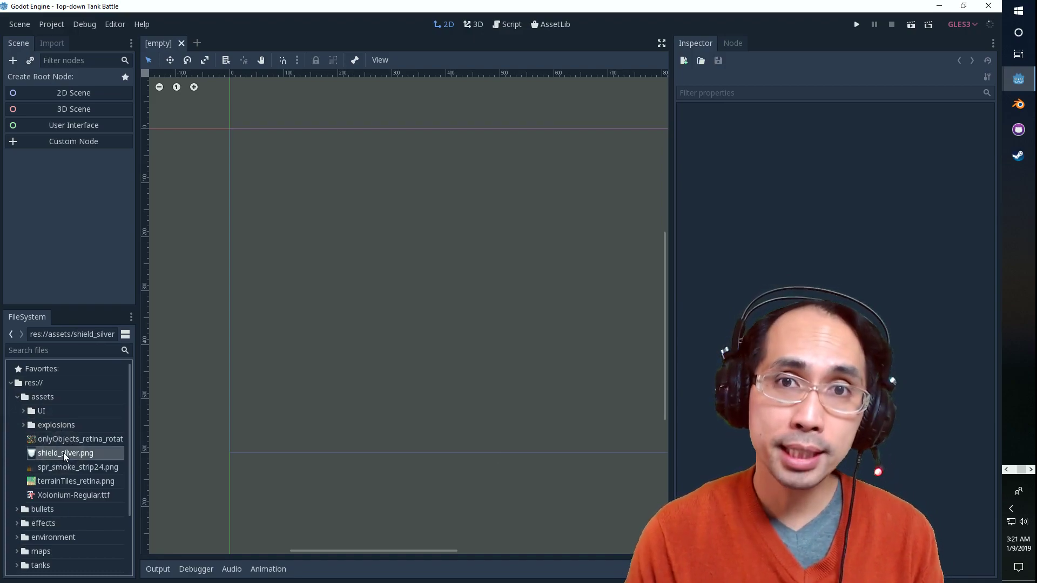
{"action": "left_click", "coordinate": [48, 439]}
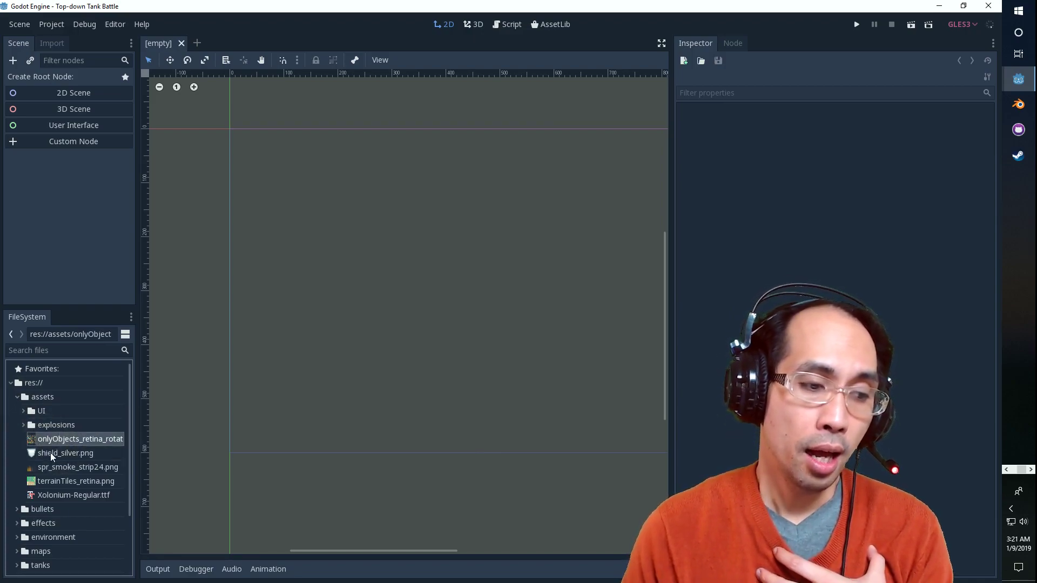
{"action": "left_click", "coordinate": [50, 456]}
{"action": "left_click", "coordinate": [56, 481]}
{"action": "left_click", "coordinate": [54, 469]}
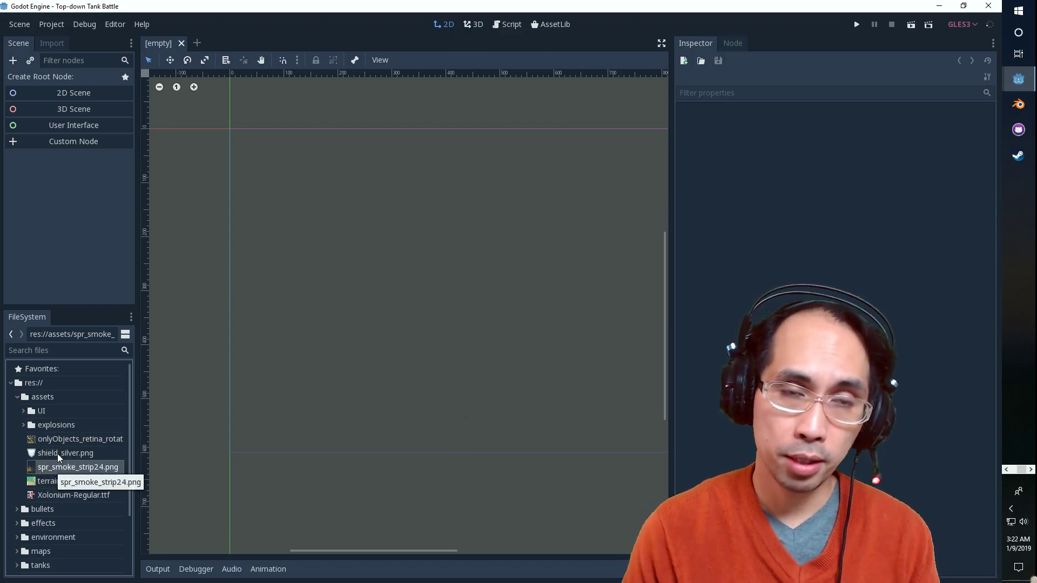
{"action": "left_click", "coordinate": [59, 457]}
{"action": "left_click", "coordinate": [68, 439]}
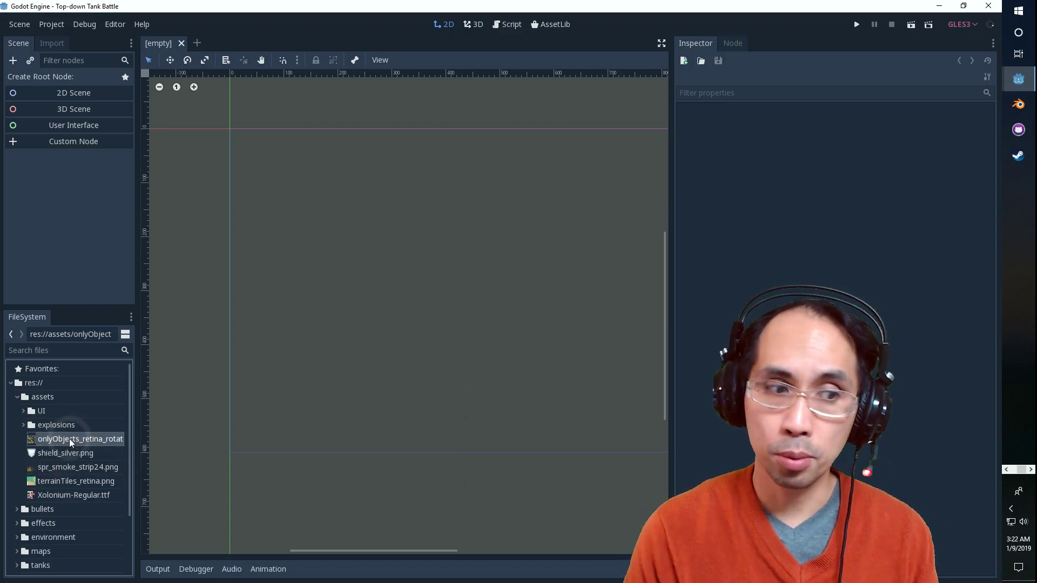
{"action": "left_click", "coordinate": [70, 467]}
{"action": "left_click", "coordinate": [60, 481]}
{"action": "left_click", "coordinate": [54, 495]}
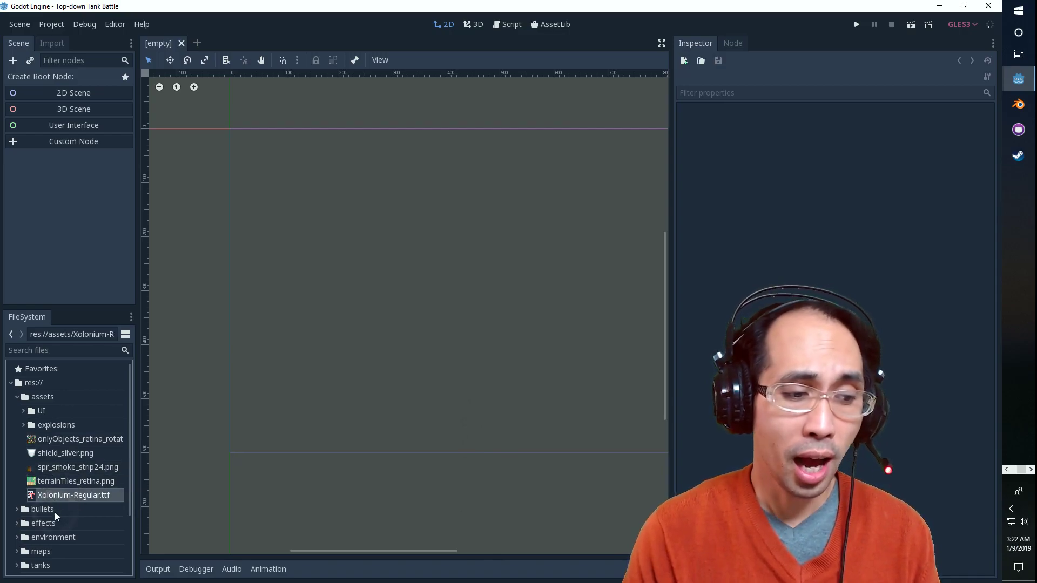
Expand the bullets folder and look through its bullet and missile scripts and scenes.
{"action": "left_click", "coordinate": [46, 510]}
{"action": "left_click", "coordinate": [17, 509]}
{"action": "scroll", "coordinate": [32, 503], "scroll_direction": "down", "scroll_amount": 2}
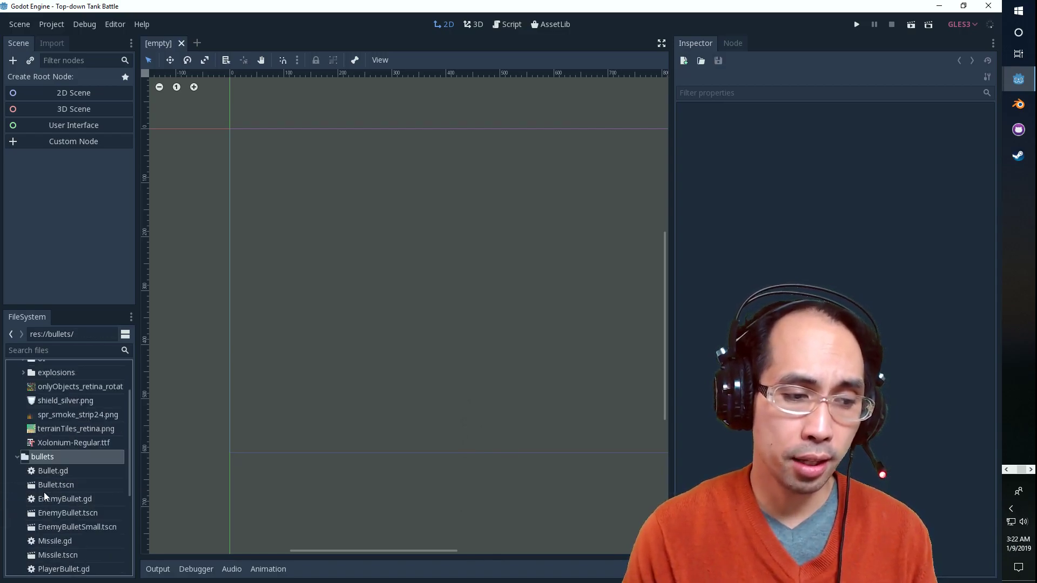
{"action": "left_click", "coordinate": [53, 475]}
{"action": "scroll", "coordinate": [55, 479], "scroll_direction": "down", "scroll_amount": 2}
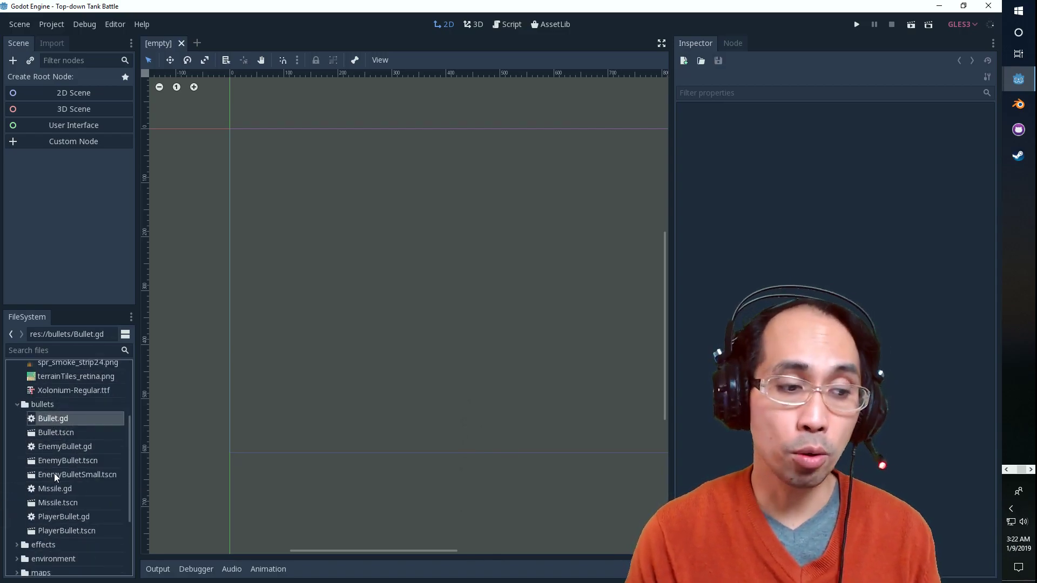
{"action": "scroll", "coordinate": [56, 478], "scroll_direction": "down", "scroll_amount": 2}
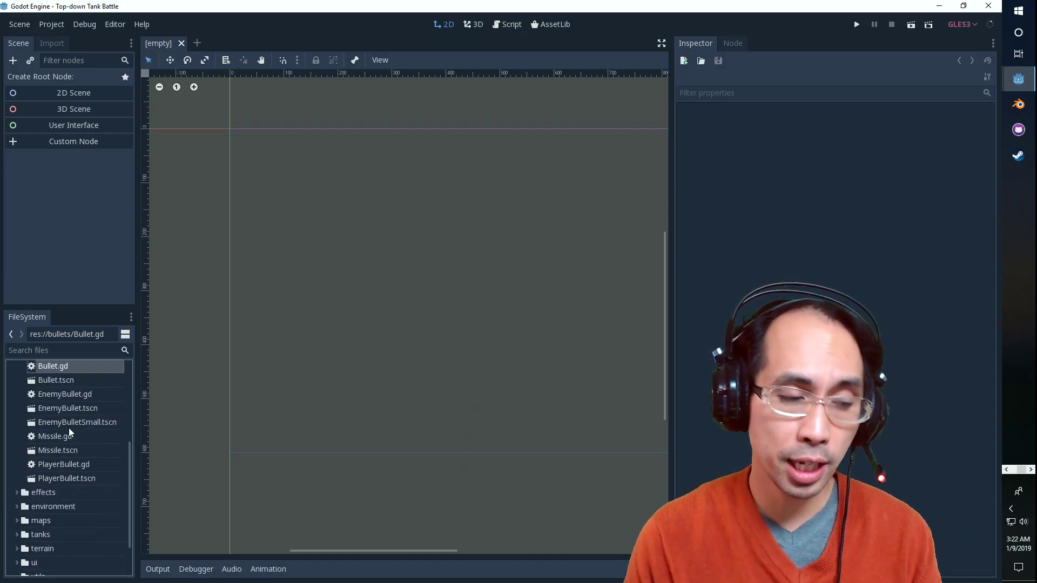
{"action": "scroll", "coordinate": [71, 442], "scroll_direction": "up", "scroll_amount": 3}
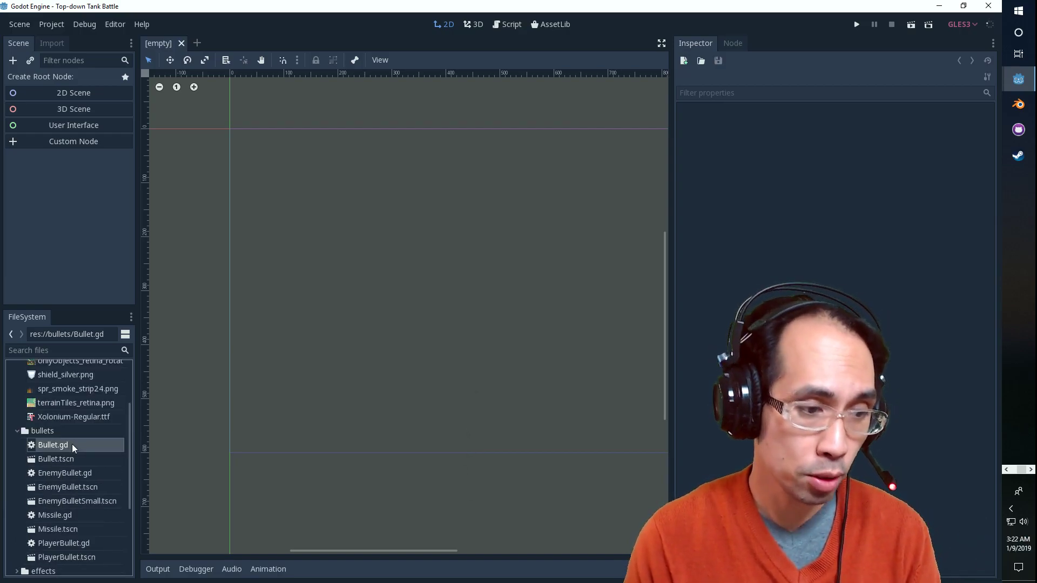
Open the Bullet.tscn scene from the bullets folder and examine its nodes and canvas.
{"action": "left_click", "coordinate": [67, 460]}
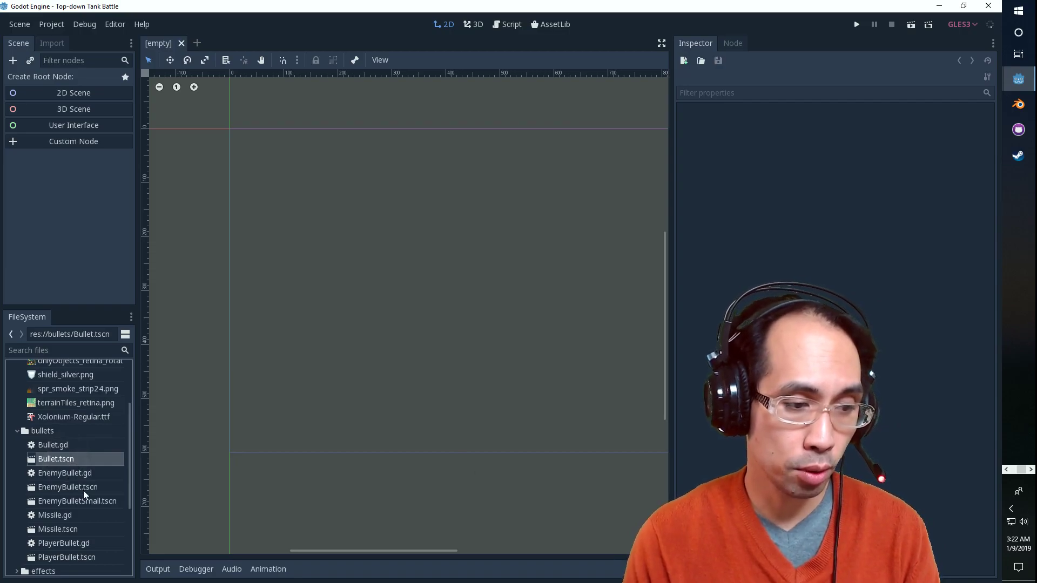
{"action": "left_click", "coordinate": [60, 447]}
{"action": "left_click", "coordinate": [64, 460]}
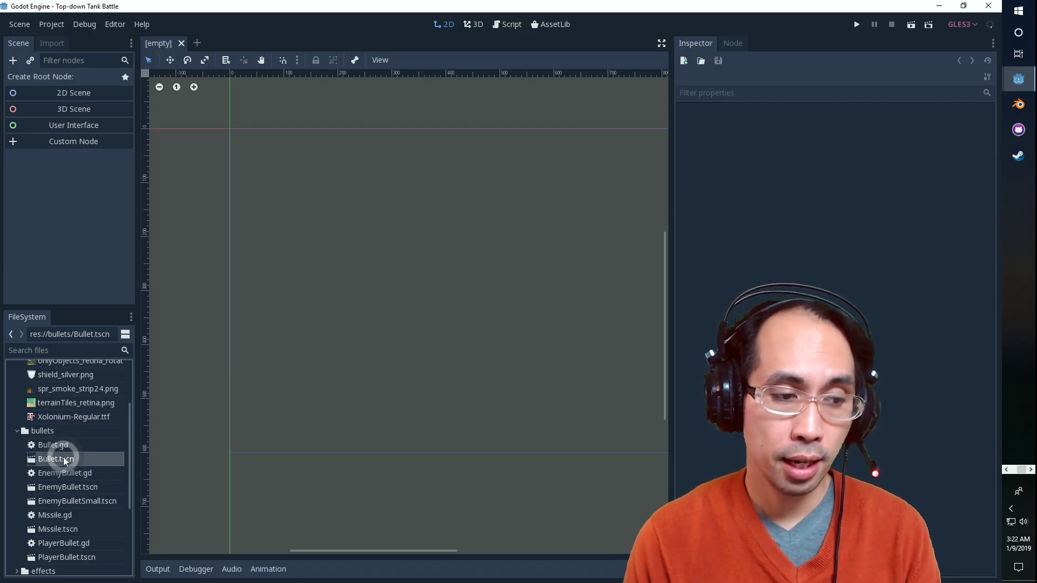
{"action": "double_click", "coordinate": [65, 459]}
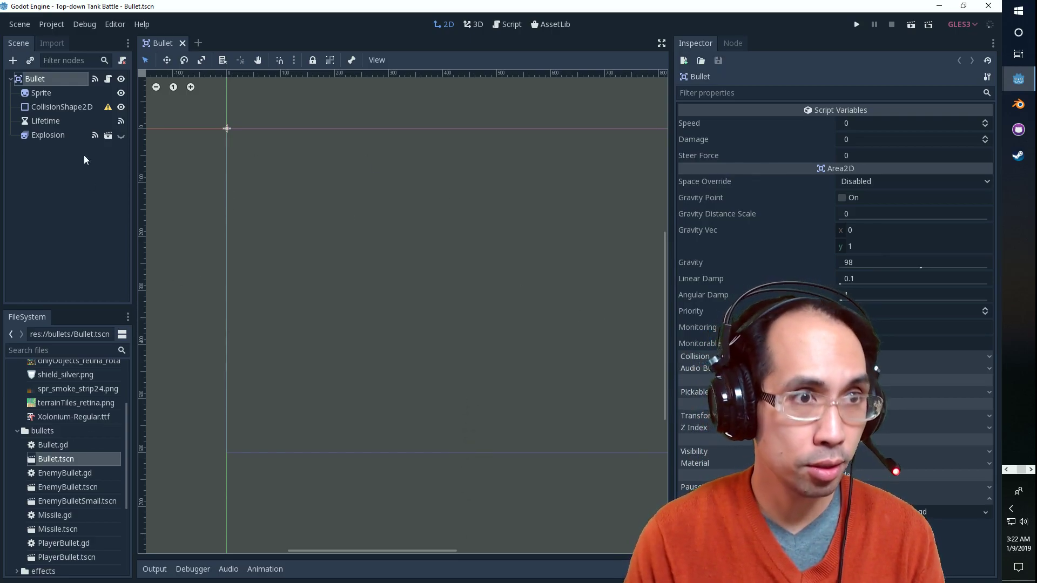
{"action": "scroll", "coordinate": [310, 116], "scroll_direction": "up", "scroll_amount": 1}
{"action": "scroll", "coordinate": [308, 115], "scroll_direction": "down", "scroll_amount": 3}
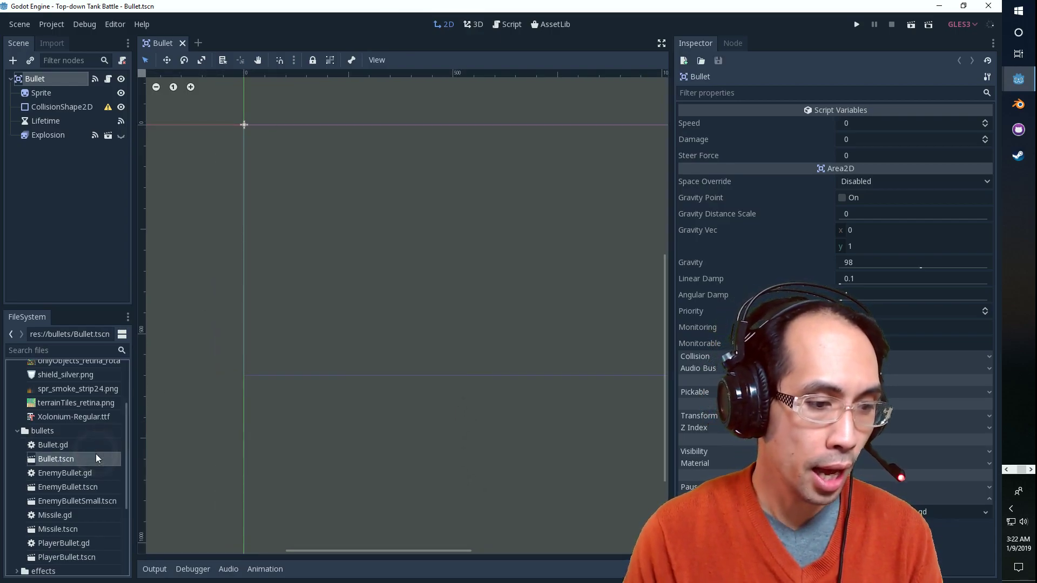
Open the EnemyBullet.tscn scene and examine its bullet sprite up close.
{"action": "left_click", "coordinate": [96, 473]}
{"action": "double_click", "coordinate": [96, 487]}
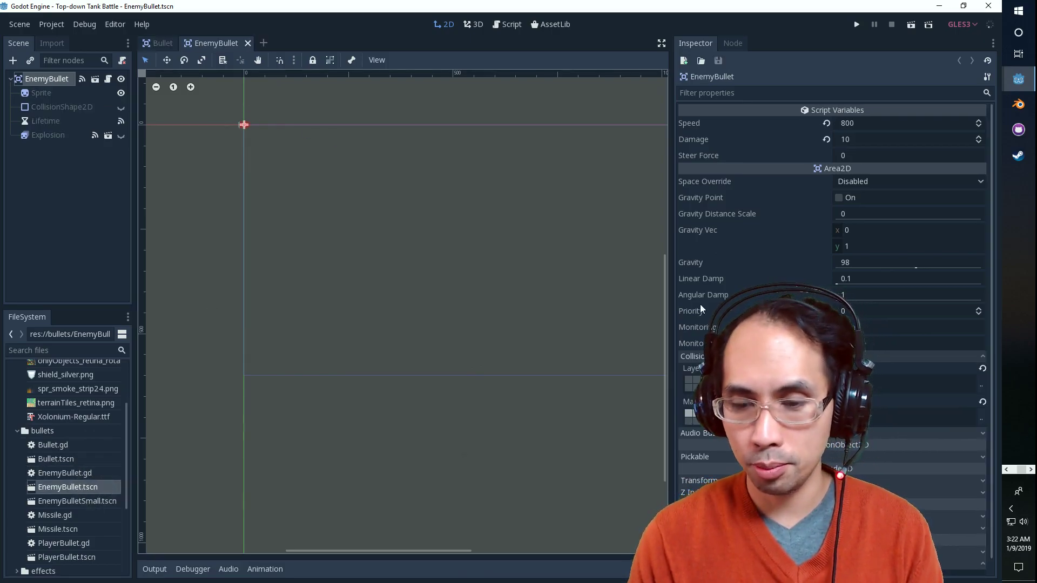
{"action": "scroll", "coordinate": [205, 154], "scroll_direction": "up", "scroll_amount": 4}
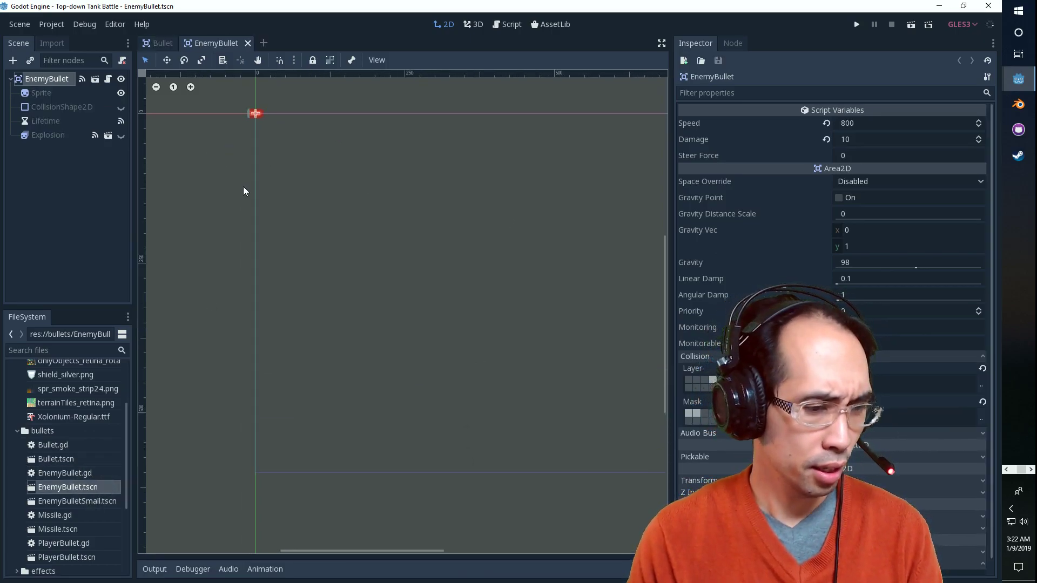
{"action": "scroll", "coordinate": [315, 154], "scroll_direction": "up", "scroll_amount": 2}
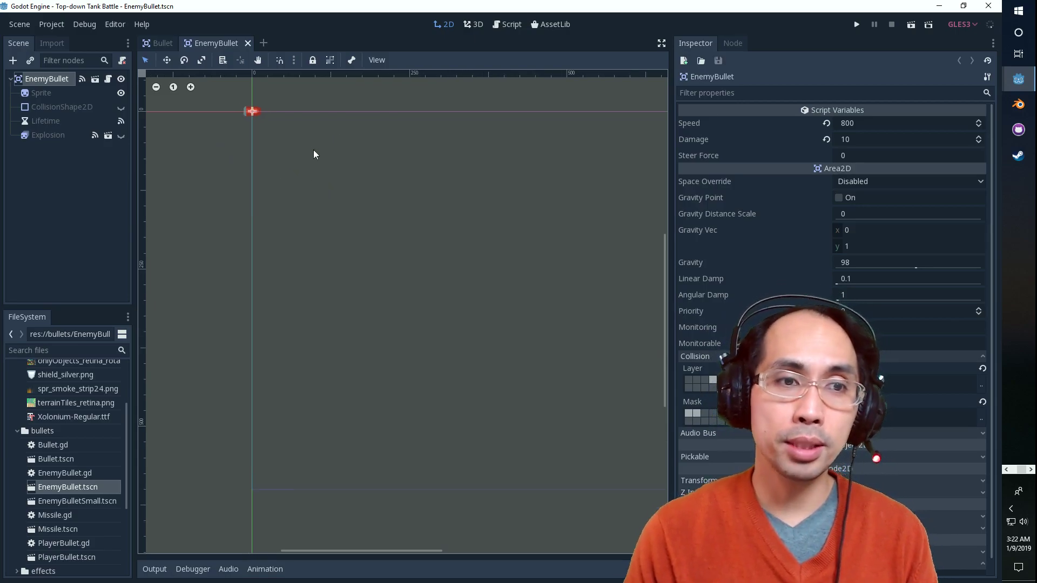
{"action": "scroll", "coordinate": [303, 160], "scroll_direction": "up", "scroll_amount": 2}
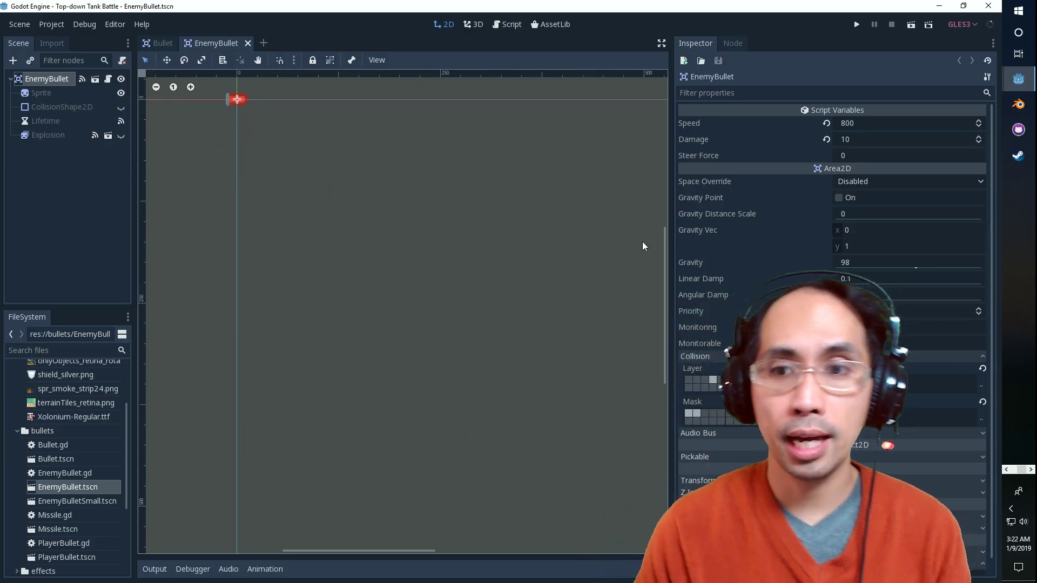
{"action": "left_click_drag", "start_coordinate": [660, 255], "coordinate": [660, 197]}
{"action": "scroll", "coordinate": [189, 293], "scroll_direction": "up", "scroll_amount": 2}
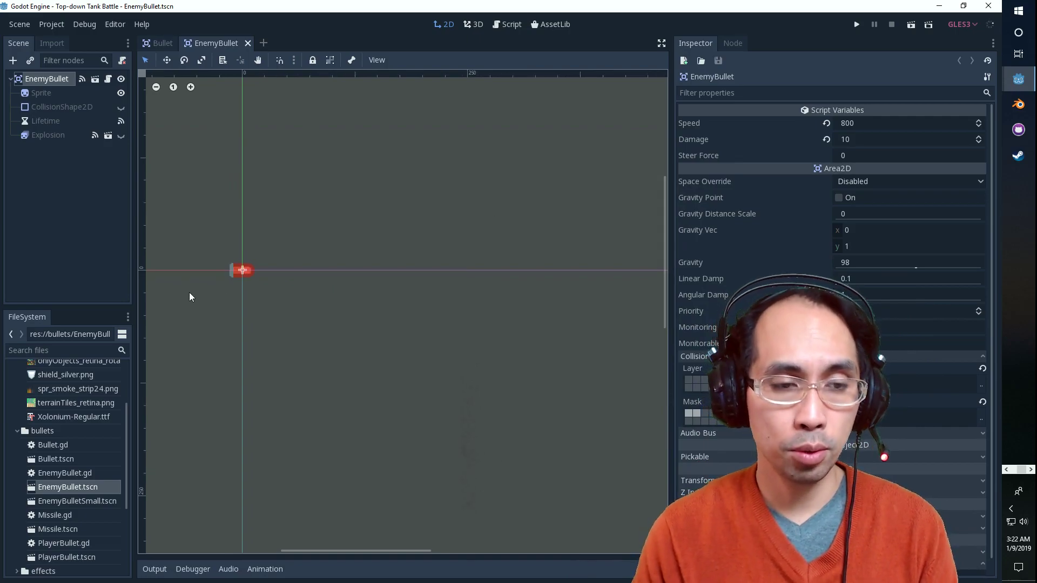
{"action": "scroll", "coordinate": [293, 338], "scroll_direction": "up", "scroll_amount": 5}
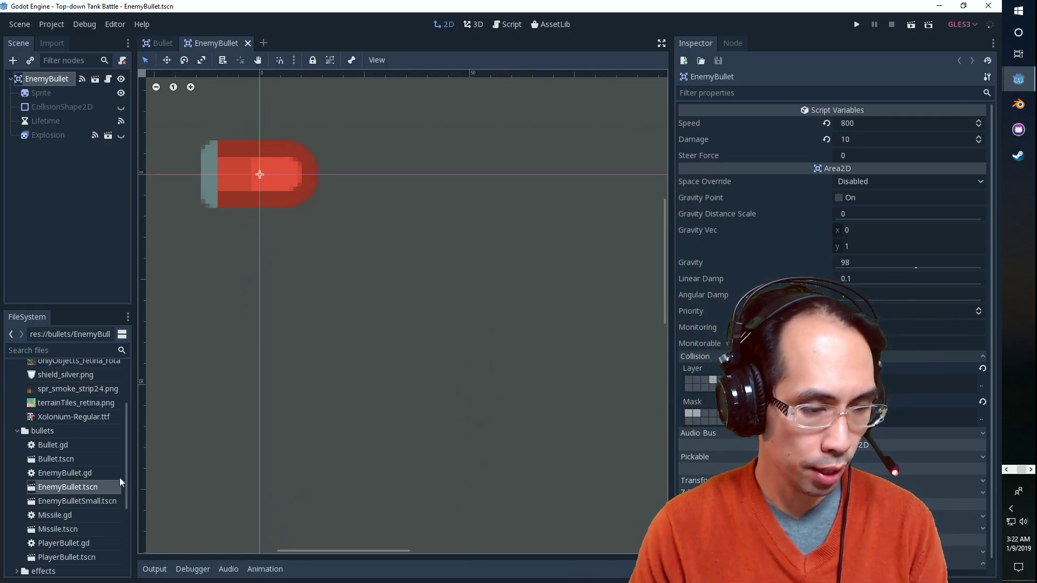
Open the PlayerBullet.tscn scene from the bullets folder.
{"action": "double_click", "coordinate": [95, 557]}
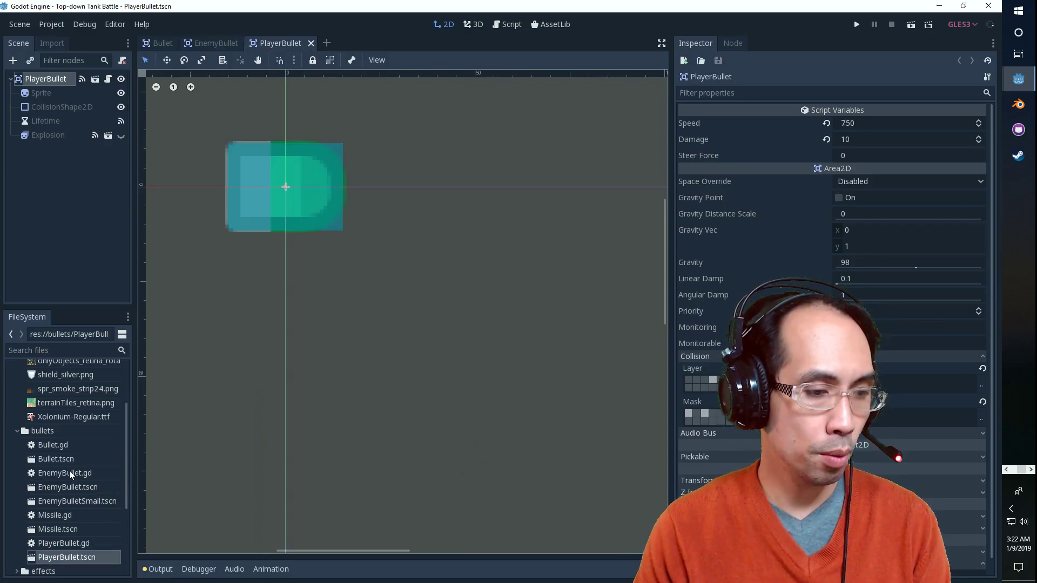
Inspect the CollisionShape2D and Explosion nodes of the player bullet, including the frames of the Explosion's fire animation.
{"action": "left_click", "coordinate": [61, 107]}
{"action": "left_click", "coordinate": [45, 137]}
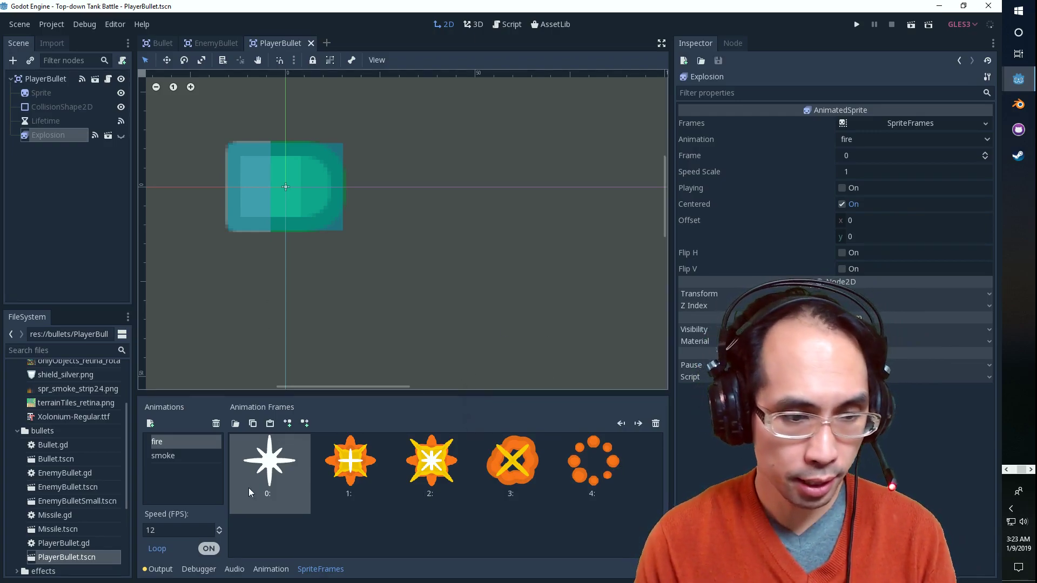
{"action": "left_click", "coordinate": [263, 480]}
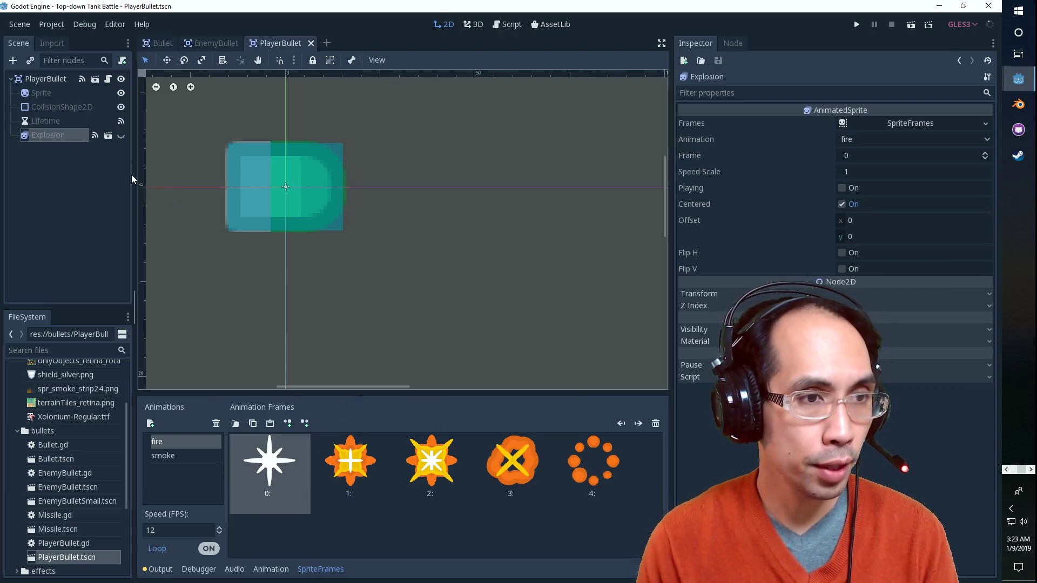
Open the Explosion node's own scene and turn on Playing to preview its fire animation.
{"action": "left_click", "coordinate": [108, 137]}
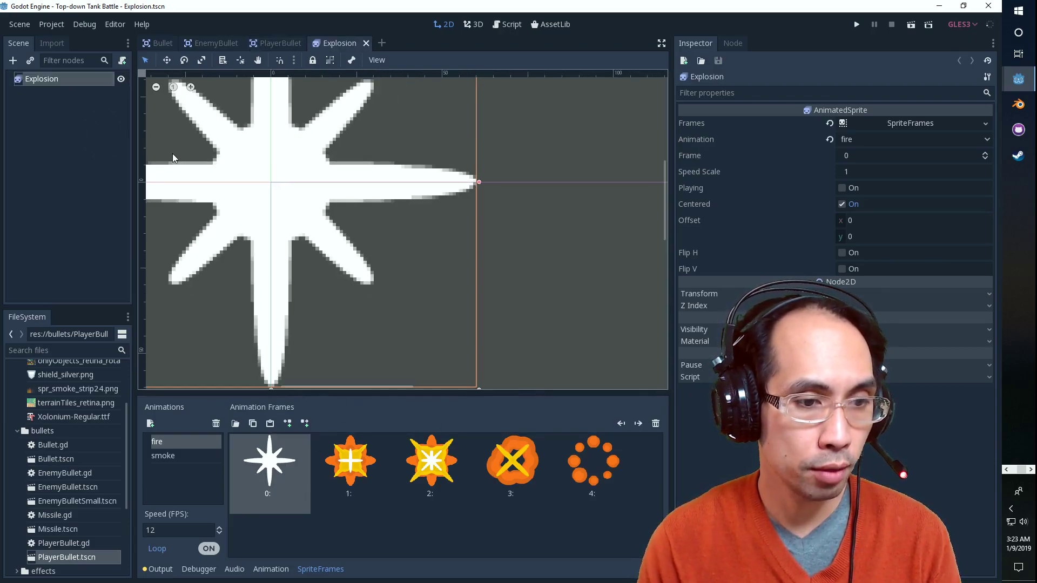
{"action": "scroll", "coordinate": [243, 289], "scroll_direction": "down", "scroll_amount": 6}
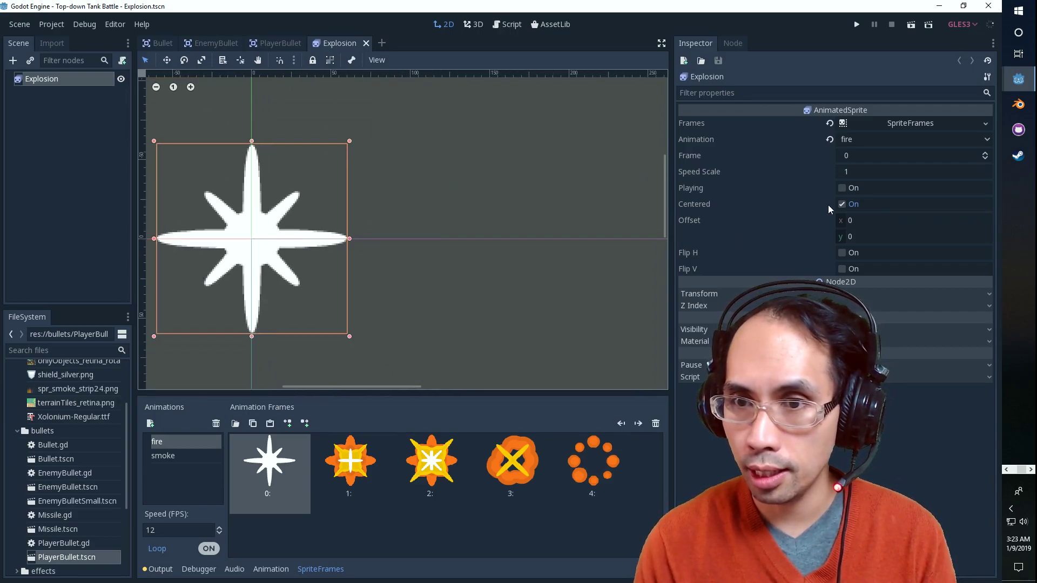
{"action": "left_click", "coordinate": [842, 188]}
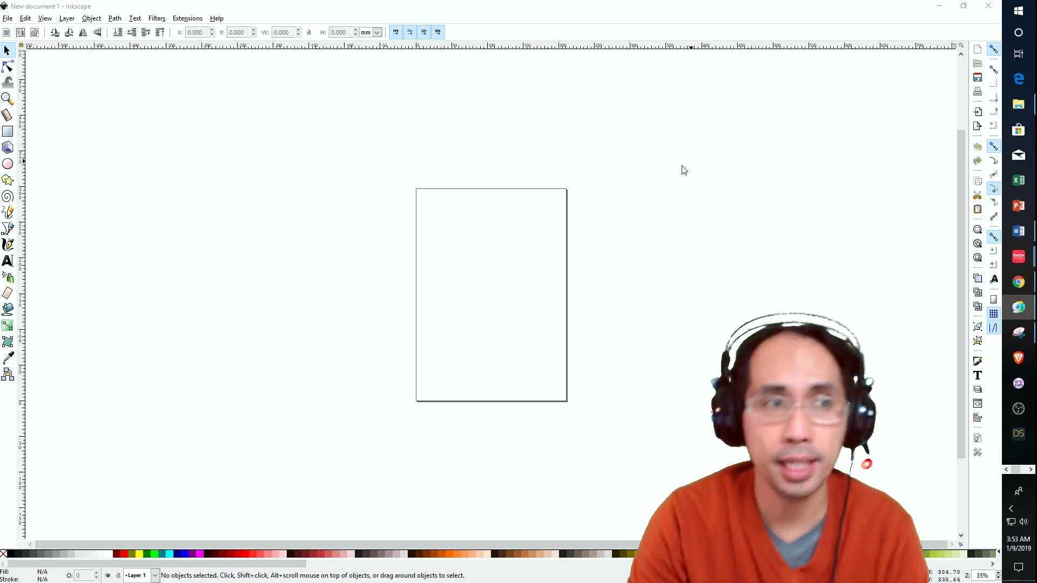
In Inkscape's document properties, enable the checkerboard background and set the page orientation to landscape.
{"action": "left_click", "coordinate": [8, 20]}
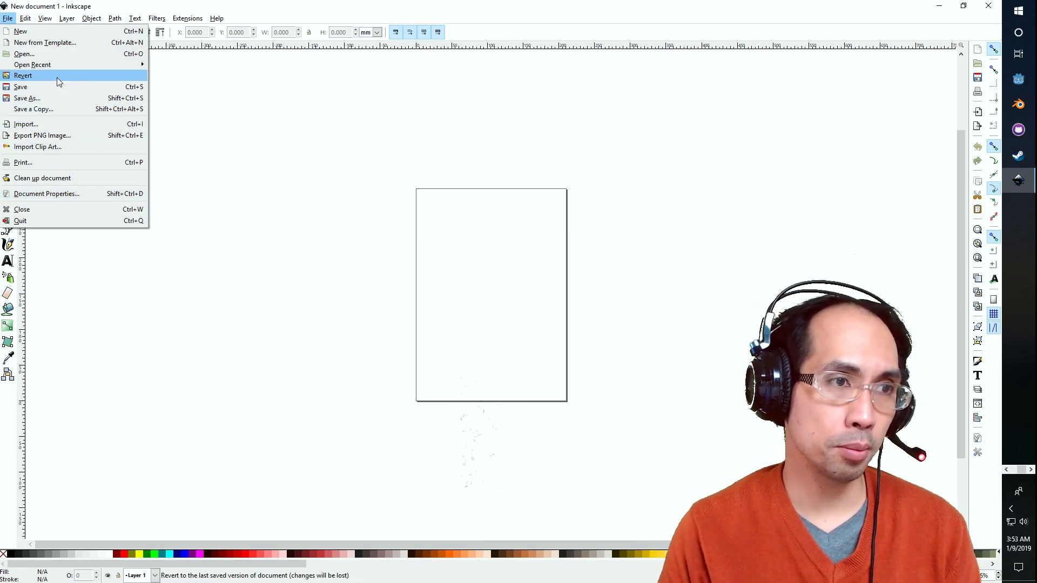
{"action": "mouse_move", "coordinate": [89, 65]}
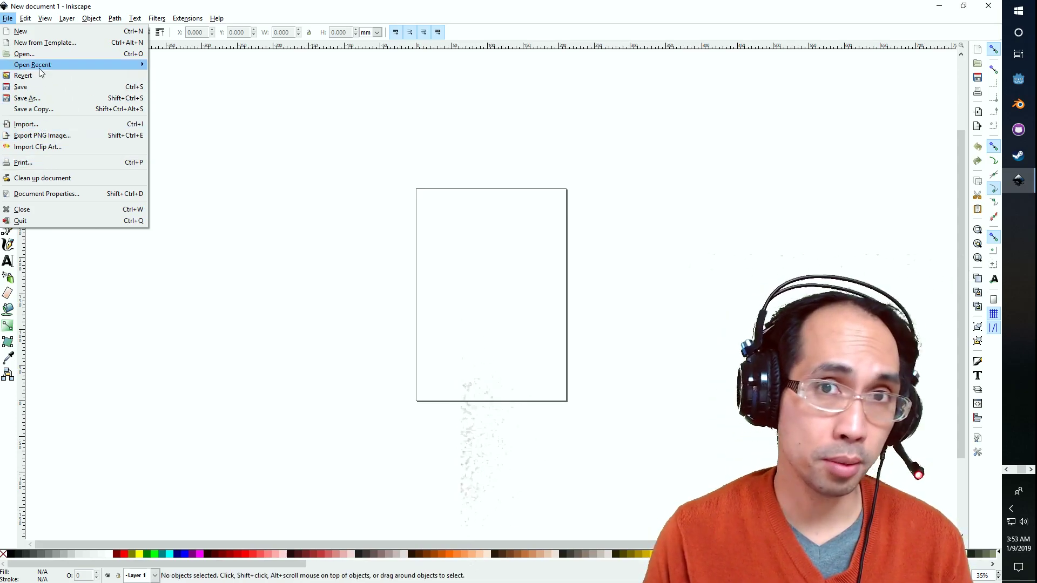
{"action": "mouse_move", "coordinate": [44, 66]}
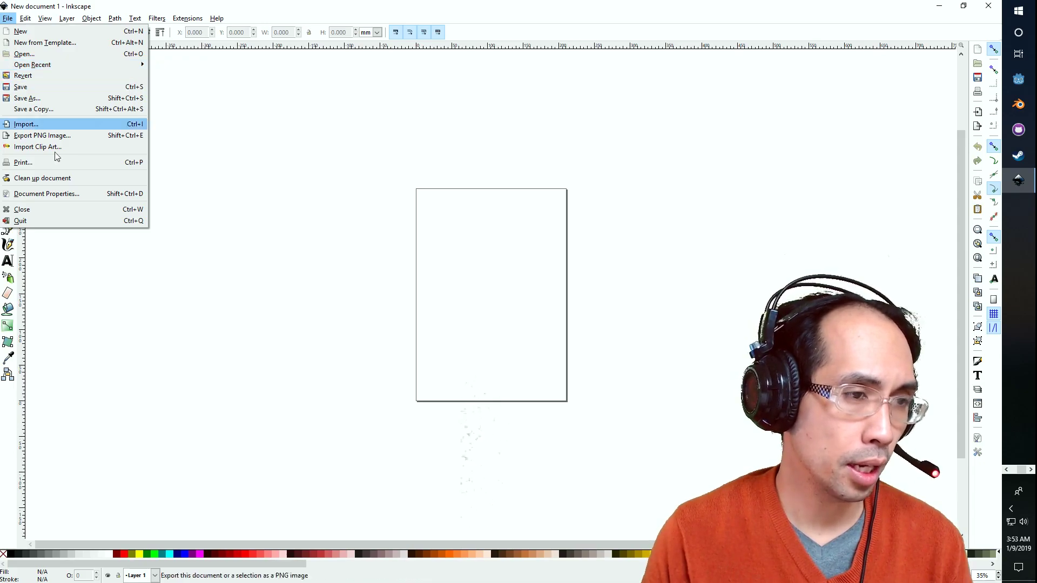
{"action": "left_click", "coordinate": [54, 194]}
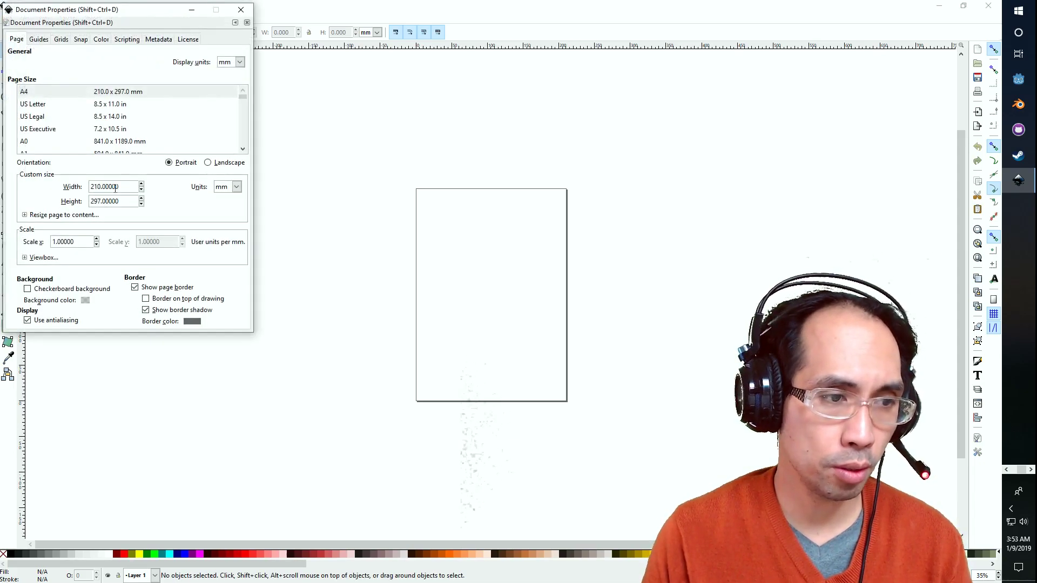
{"action": "left_click", "coordinate": [27, 289]}
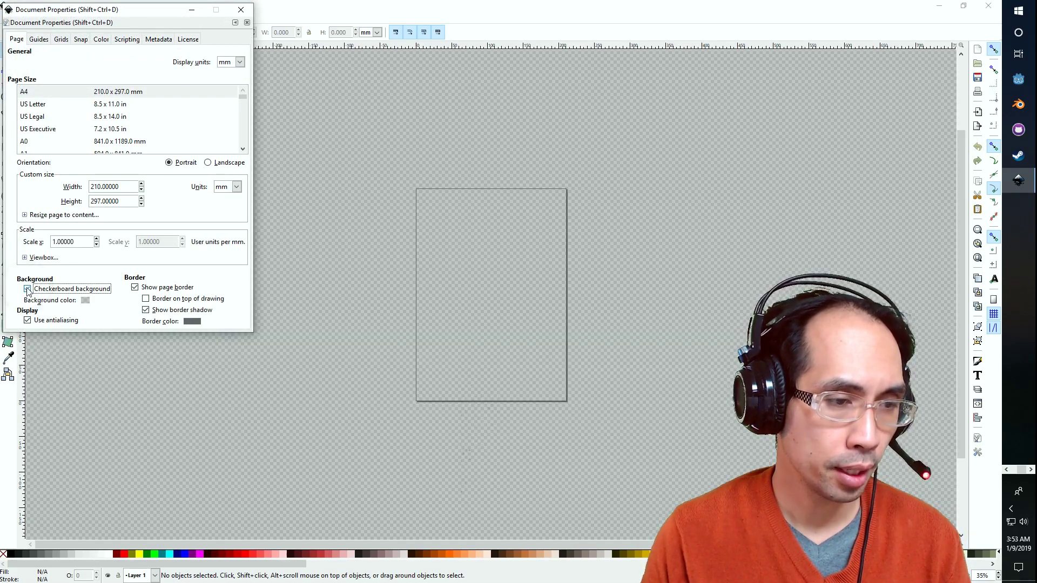
{"action": "left_click", "coordinate": [208, 163]}
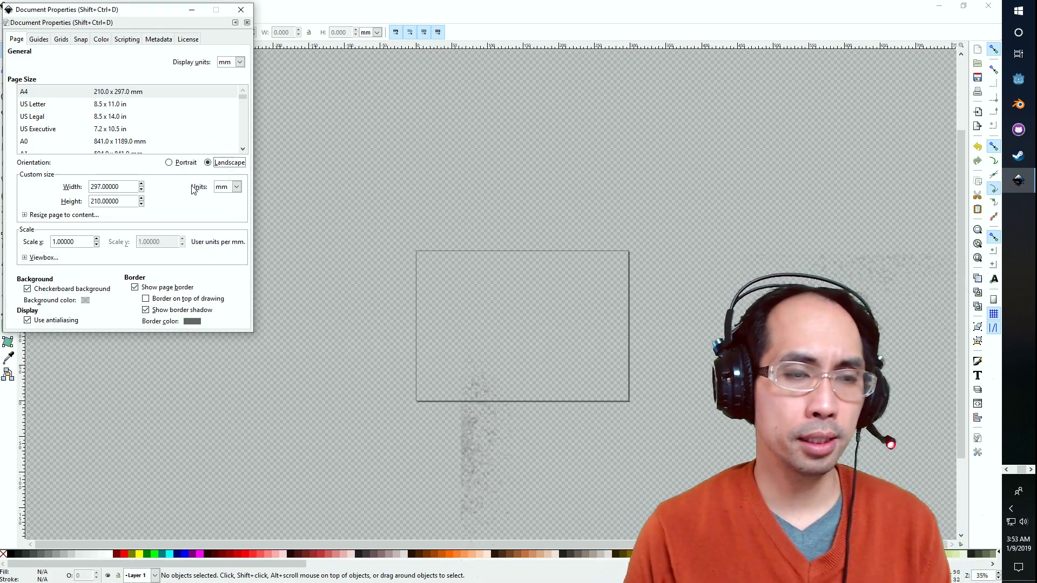
Switch the custom page size units to px and make the page 500 px wide and 100 px high.
{"action": "left_click", "coordinate": [237, 187]}
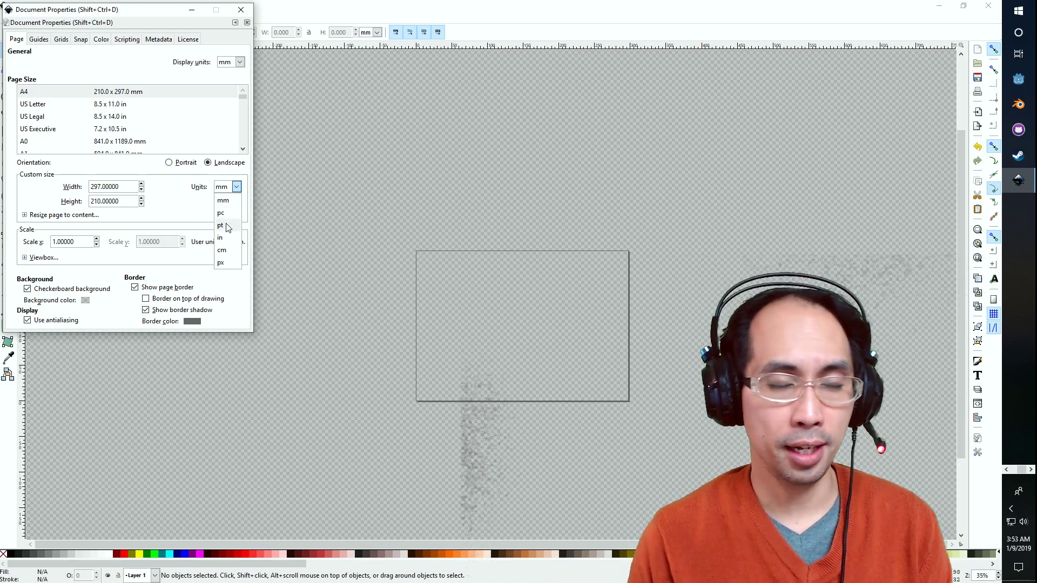
{"action": "left_click", "coordinate": [228, 264]}
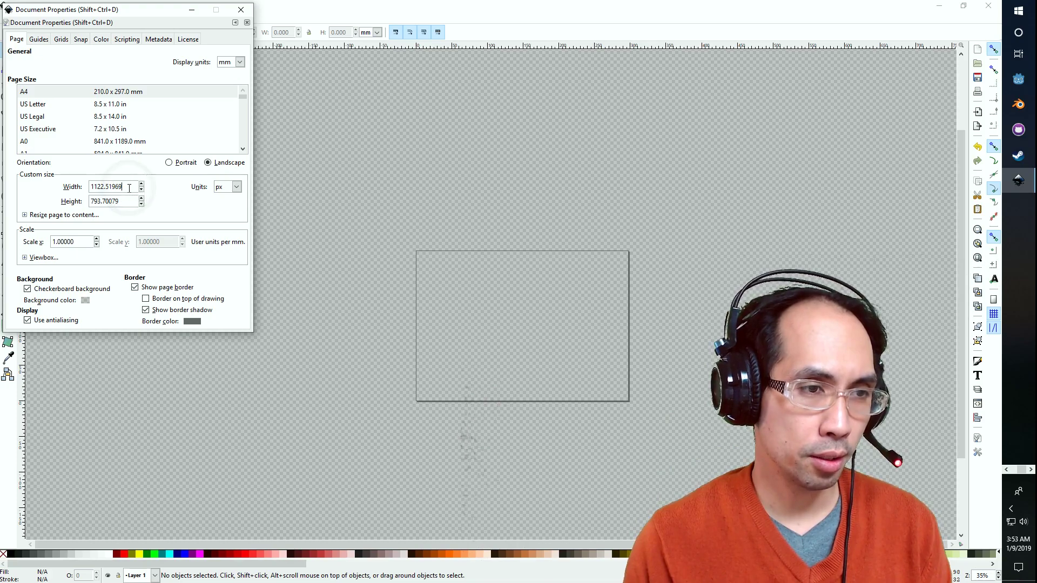
{"action": "triple_click", "coordinate": [113, 187]}
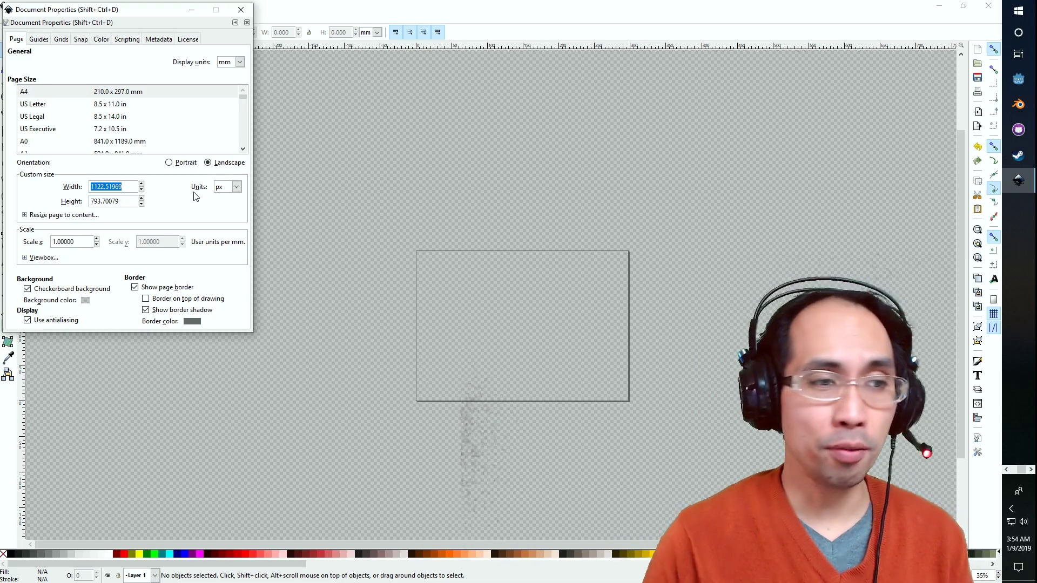
{"action": "type", "text": "1"}
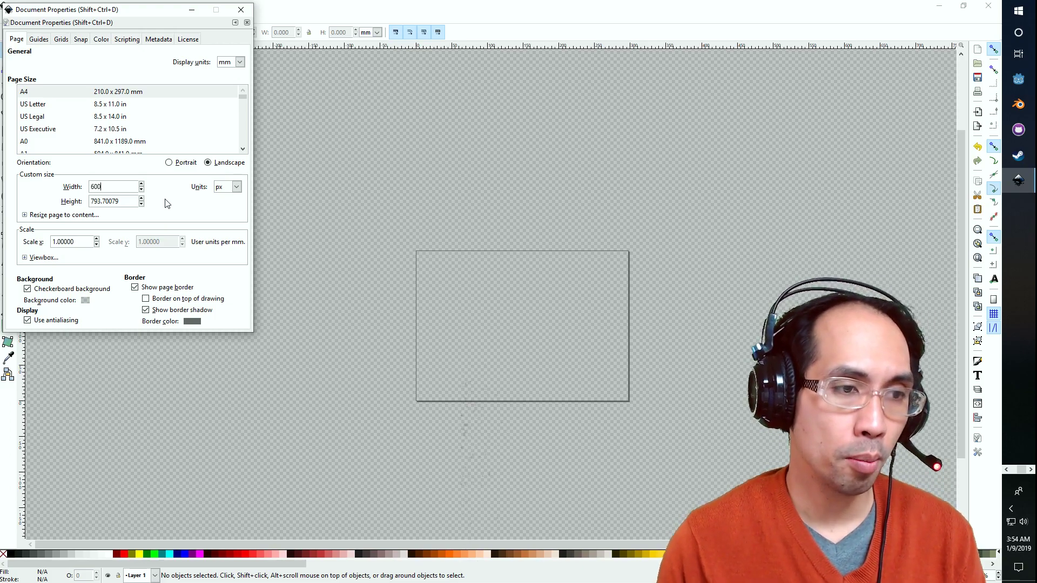
{"action": "key", "text": "Tab"}
{"action": "type", "text": "1"}
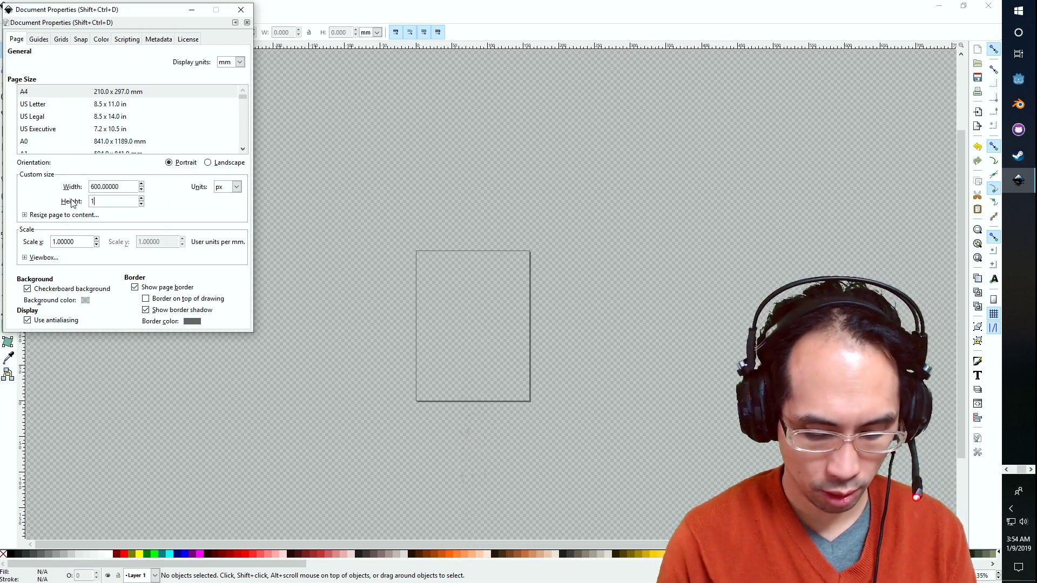
{"action": "left_click", "coordinate": [98, 184]}
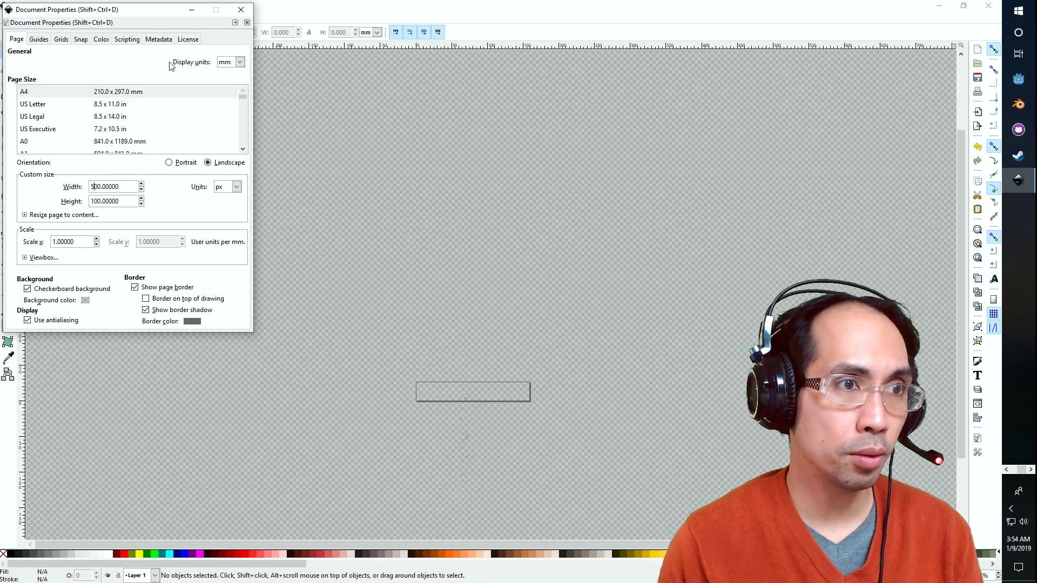
{"action": "type", "text": "5"}
Look through the grid, guide, snap and page settings in the document properties.
{"action": "left_click", "coordinate": [61, 40]}
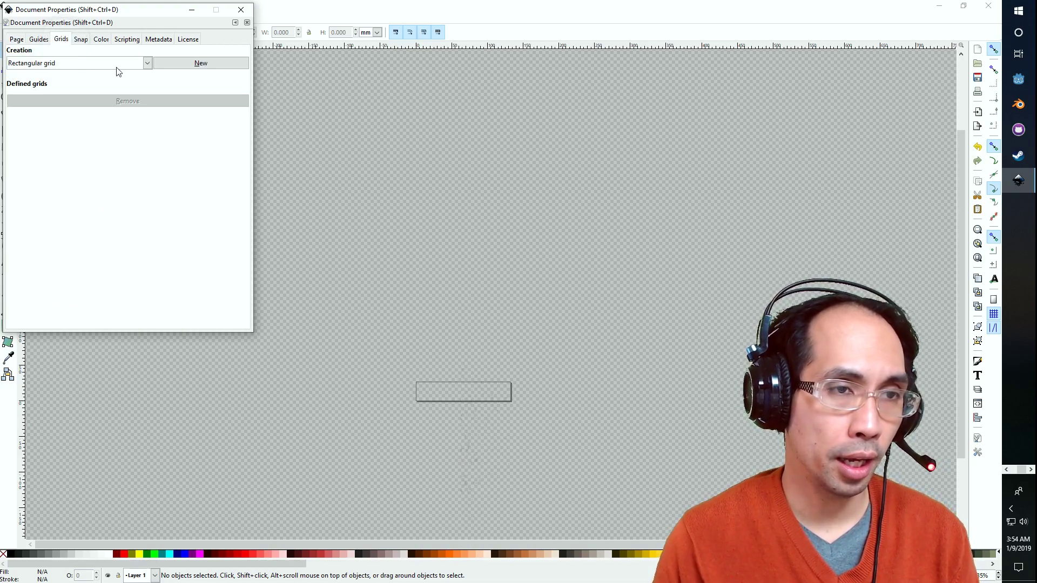
{"action": "left_click", "coordinate": [41, 42]}
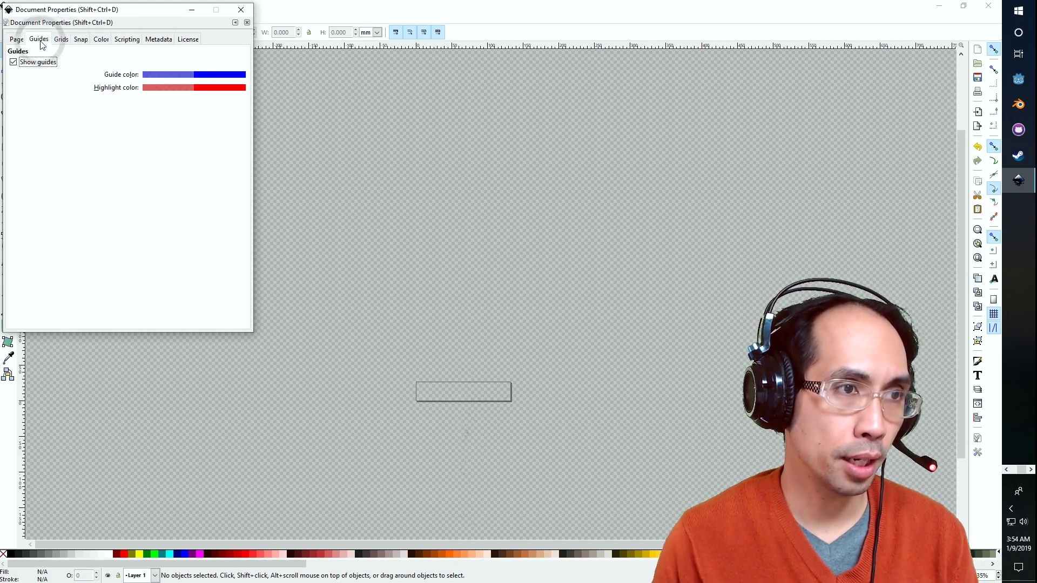
{"action": "left_click", "coordinate": [63, 43]}
{"action": "left_click", "coordinate": [79, 43]}
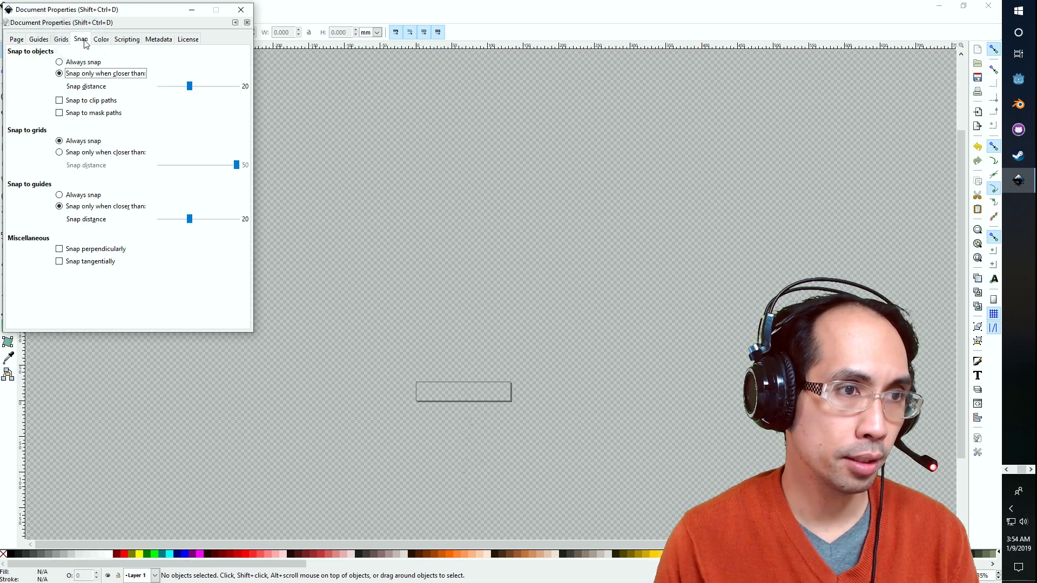
{"action": "left_click", "coordinate": [63, 43]}
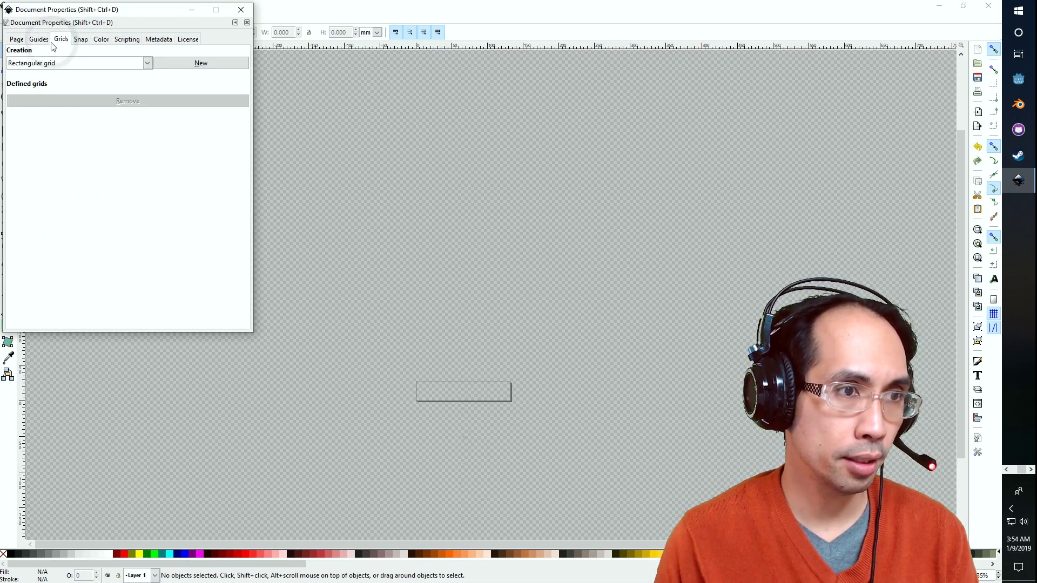
{"action": "left_click", "coordinate": [19, 42]}
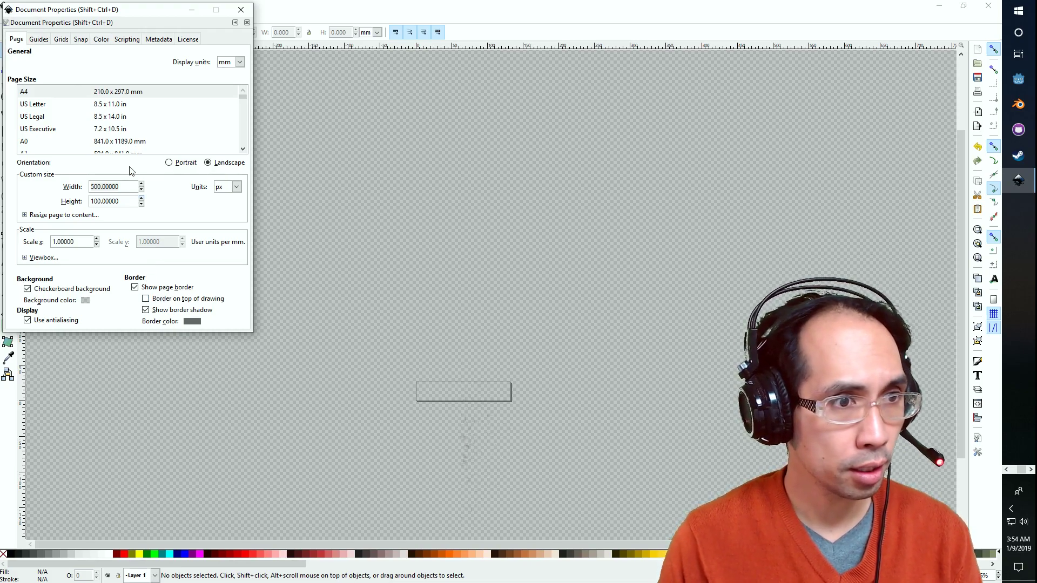
{"action": "left_click", "coordinate": [60, 41]}
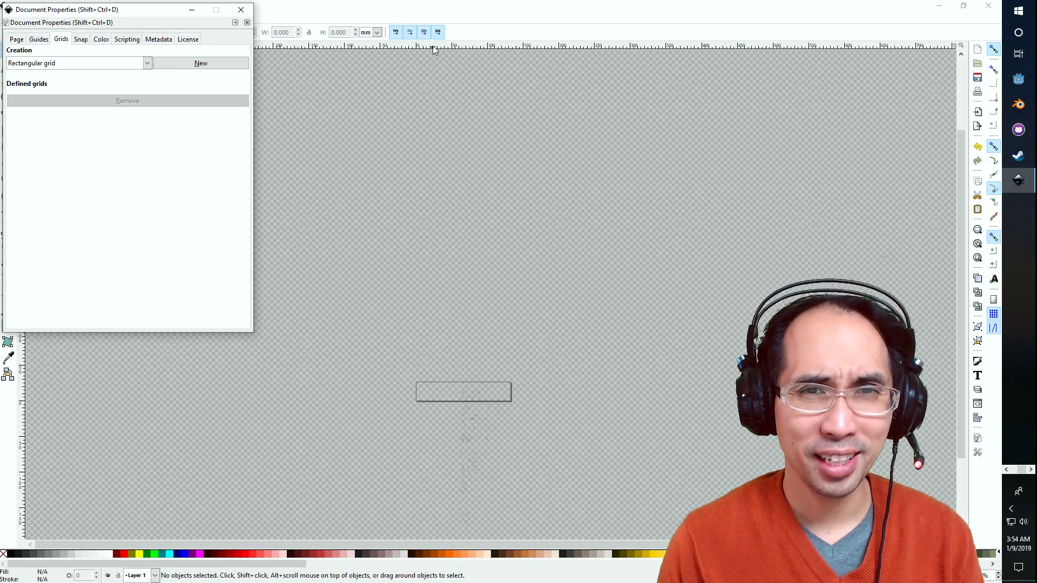
Change the object measurement units to px and add a new rectangular grid to the document.
{"action": "left_click", "coordinate": [377, 32]}
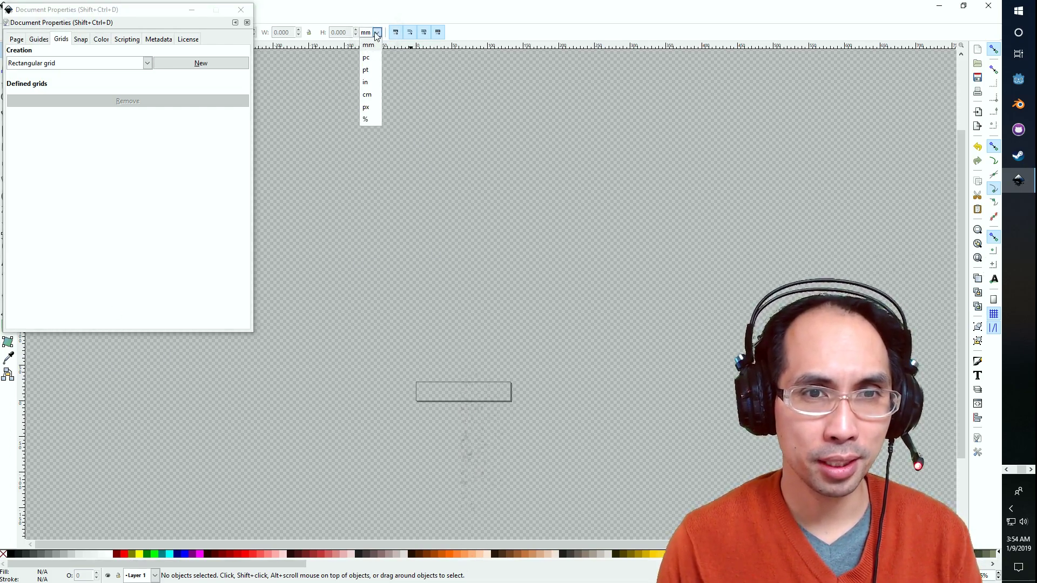
{"action": "left_click", "coordinate": [366, 107]}
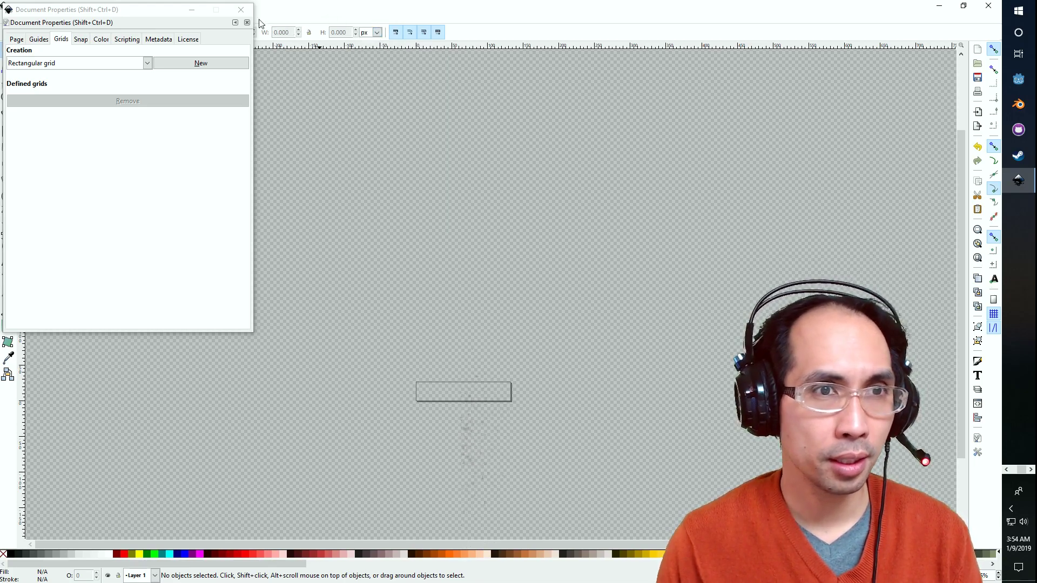
{"action": "left_click", "coordinate": [204, 63]}
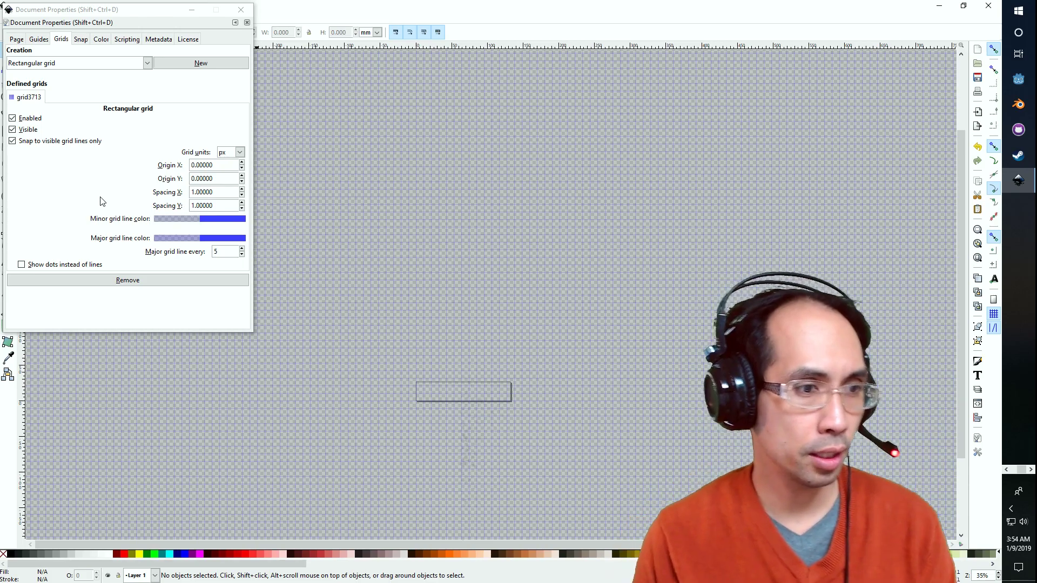
Check the snap settings, set the rectangular grid's X and Y spacing to 100 px, and close the document properties.
{"action": "left_click", "coordinate": [80, 42]}
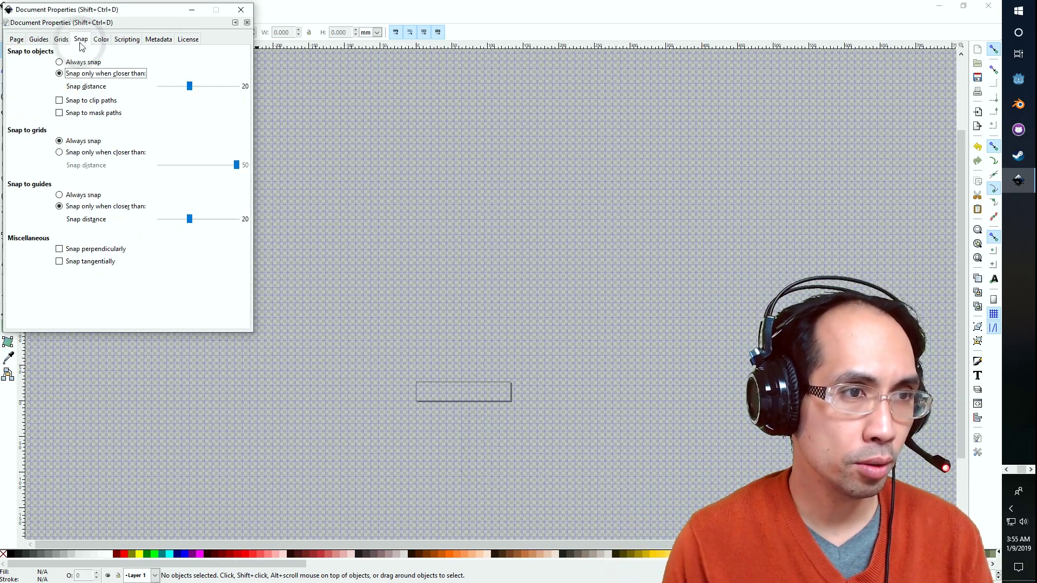
{"action": "left_click", "coordinate": [67, 41]}
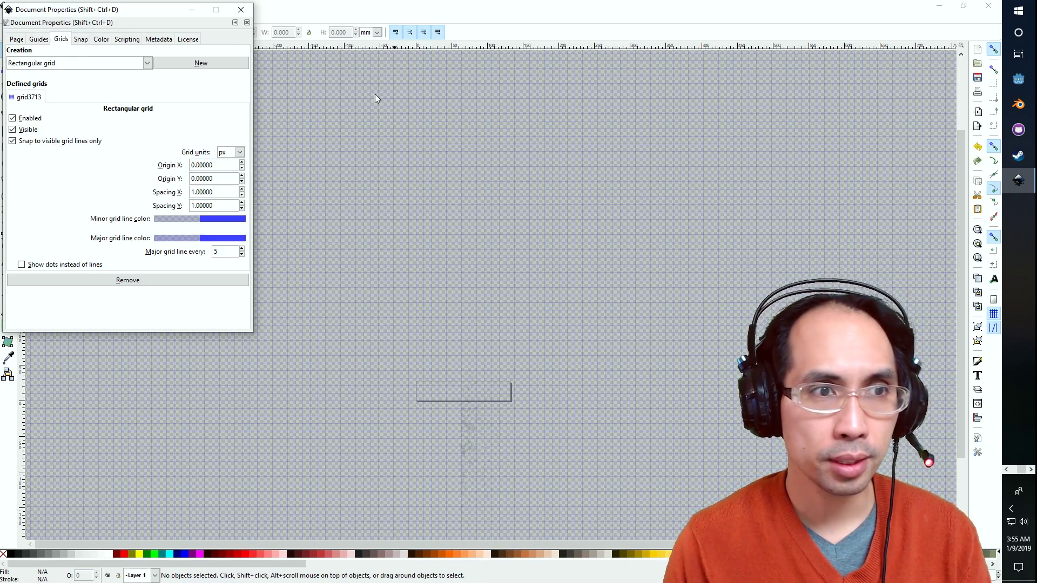
{"action": "double_click", "coordinate": [227, 190]}
{"action": "type", "text": "100"}
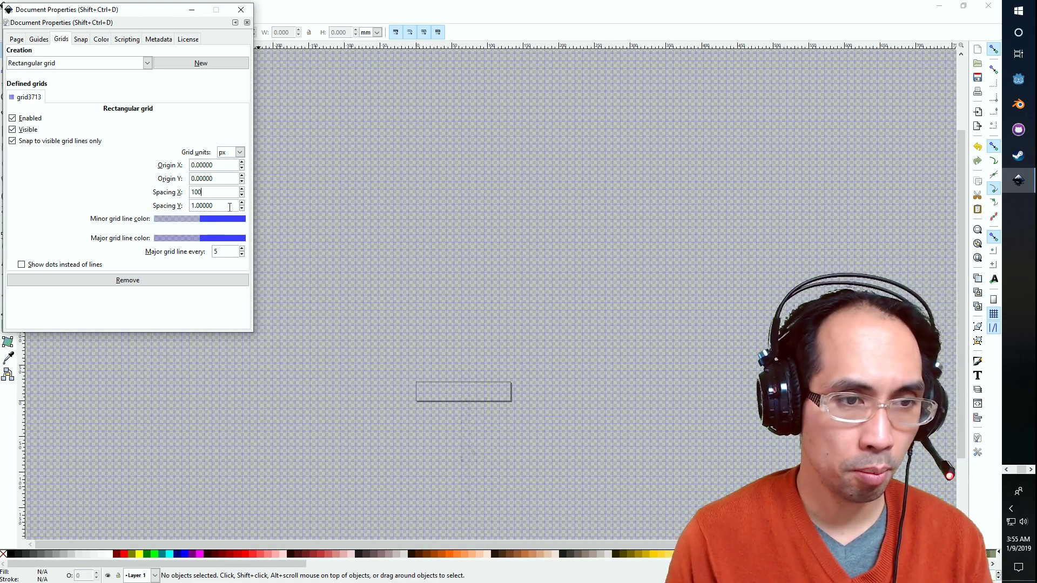
{"action": "key", "text": "Tab"}
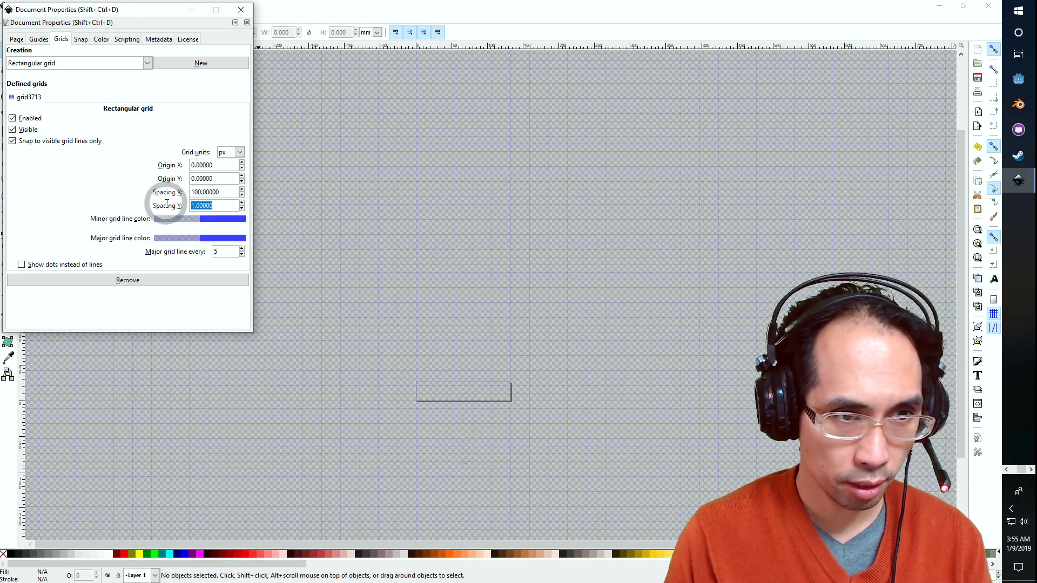
{"action": "left_click", "coordinate": [169, 204]}
{"action": "type", "text": "100"}
{"action": "key", "text": "Return"}
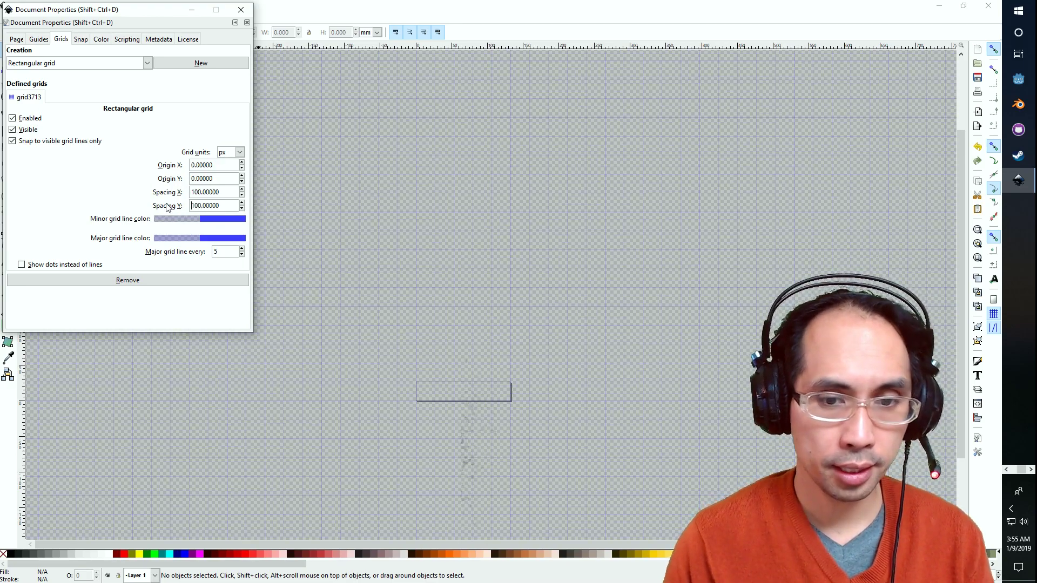
{"action": "left_click", "coordinate": [248, 13]}
{"action": "scroll", "coordinate": [553, 342], "scroll_direction": "down", "scroll_amount": 3}
{"action": "scroll", "coordinate": [517, 349], "scroll_direction": "up", "scroll_amount": 2, "text": "ctrl"}
{"action": "scroll", "coordinate": [514, 354], "scroll_direction": "up", "scroll_amount": 1, "text": "ctrl"}
{"action": "scroll", "coordinate": [335, 319], "scroll_direction": "up", "scroll_amount": 2, "text": "ctrl"}
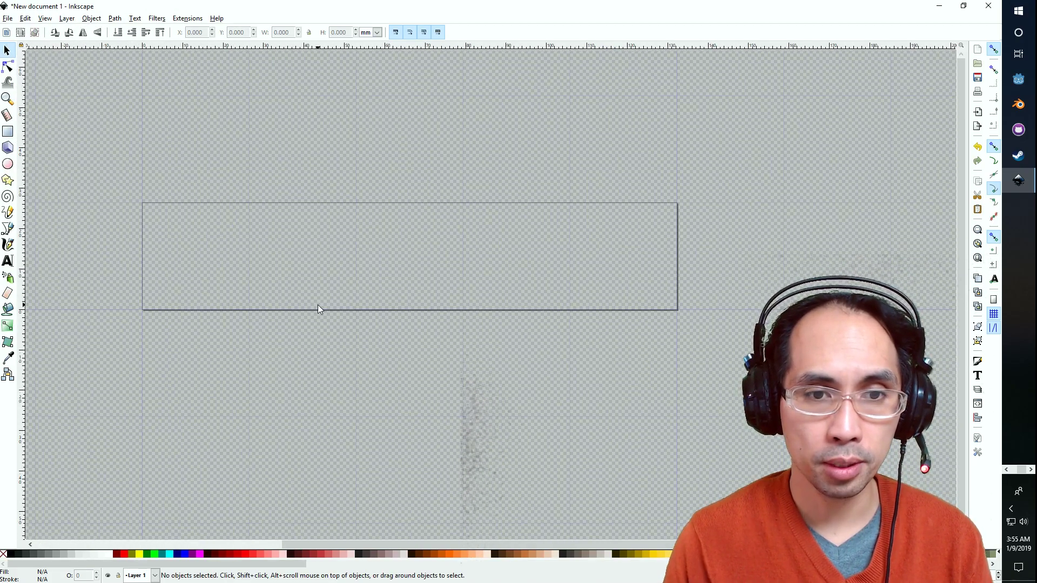
{"action": "scroll", "coordinate": [228, 253], "scroll_direction": "up", "scroll_amount": 1}
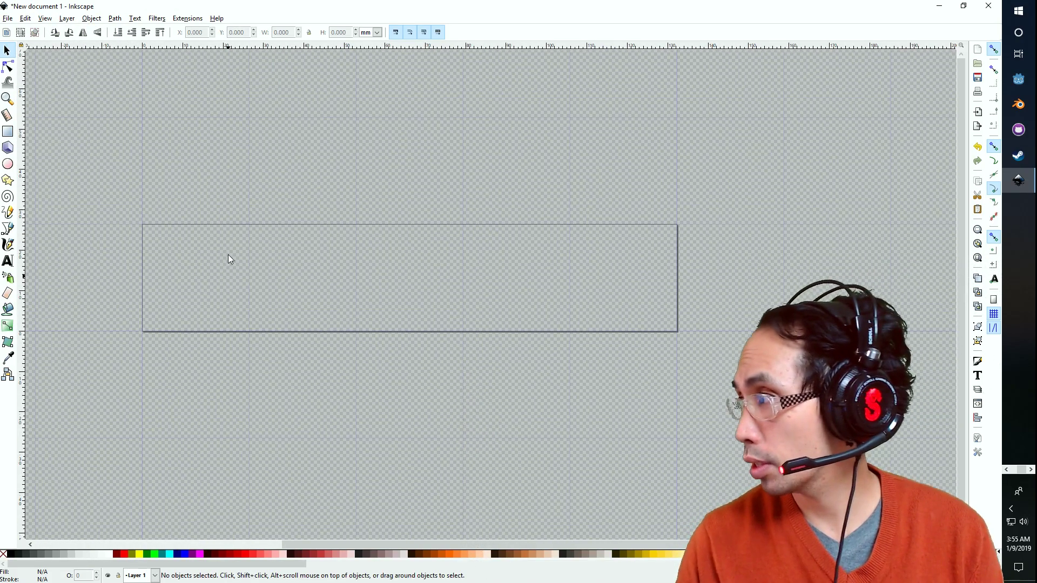
{"action": "scroll", "coordinate": [228, 257], "scroll_direction": "up", "scroll_amount": 6}
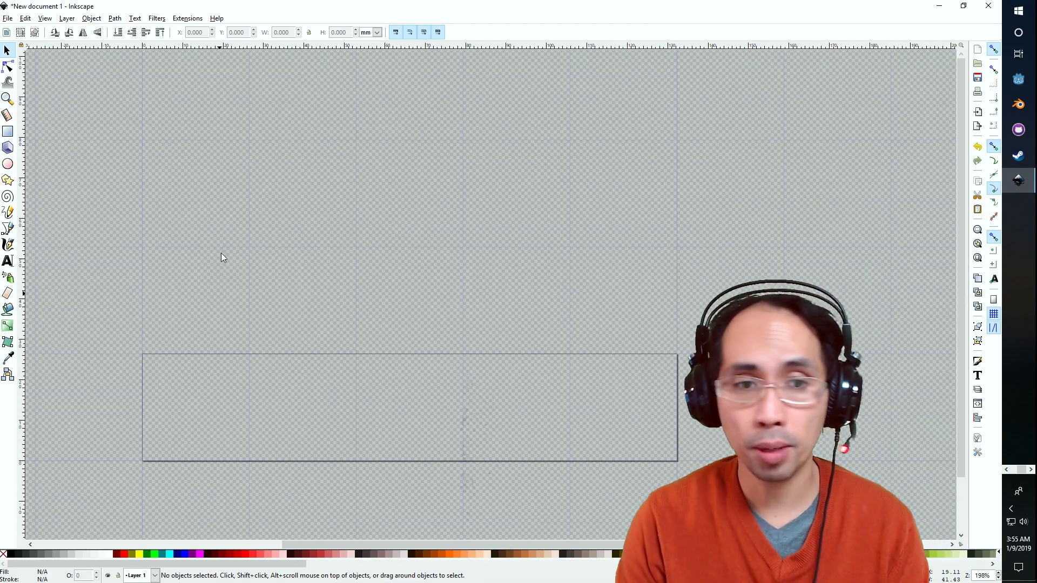
Save the document as an Inkscape SVG named Bullet_Exploions in the Space InkScape folder.
{"action": "left_click", "coordinate": [7, 18]}
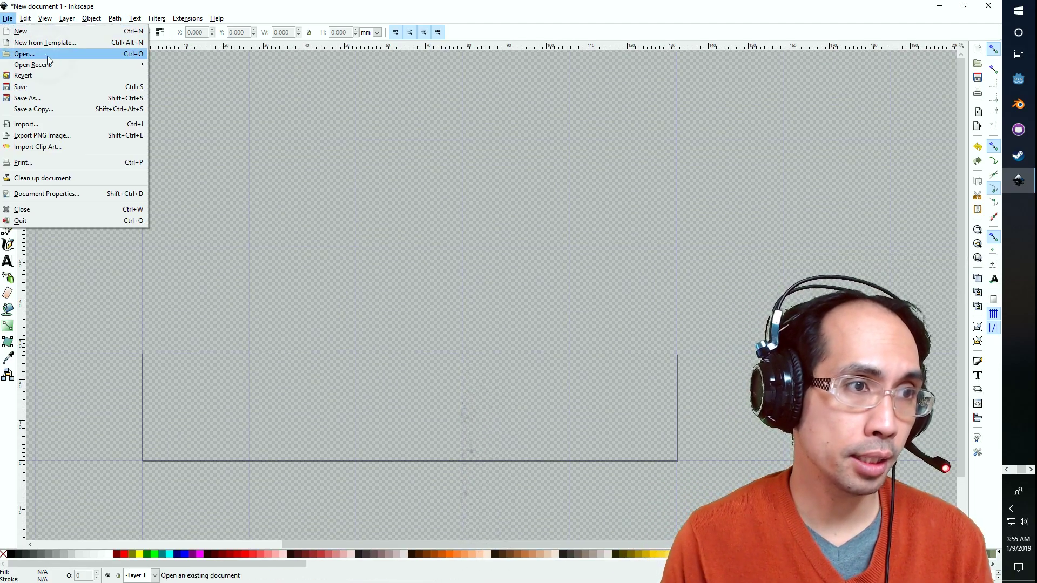
{"action": "left_click", "coordinate": [70, 96]}
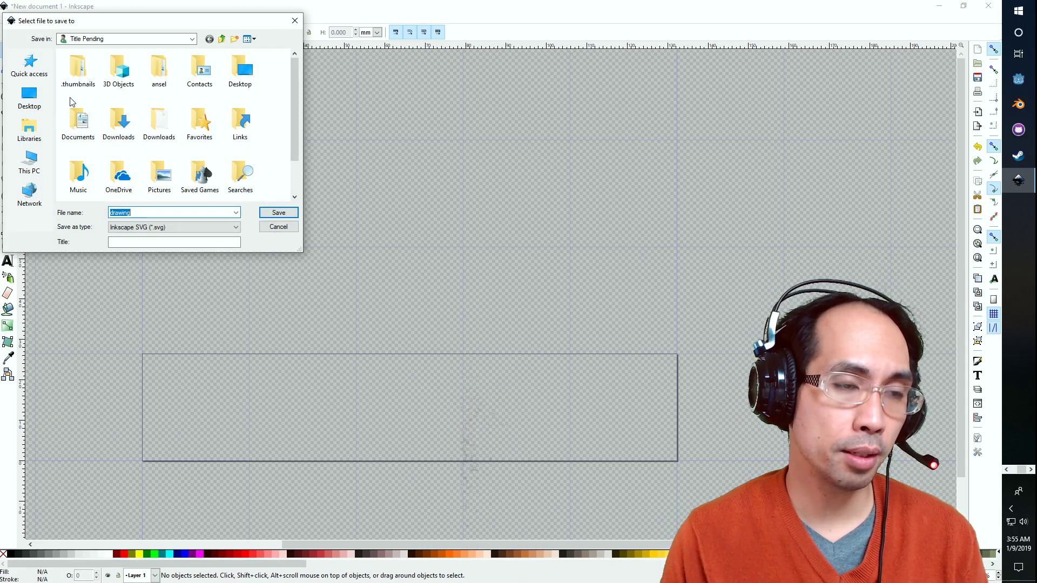
{"action": "left_click", "coordinate": [37, 126]}
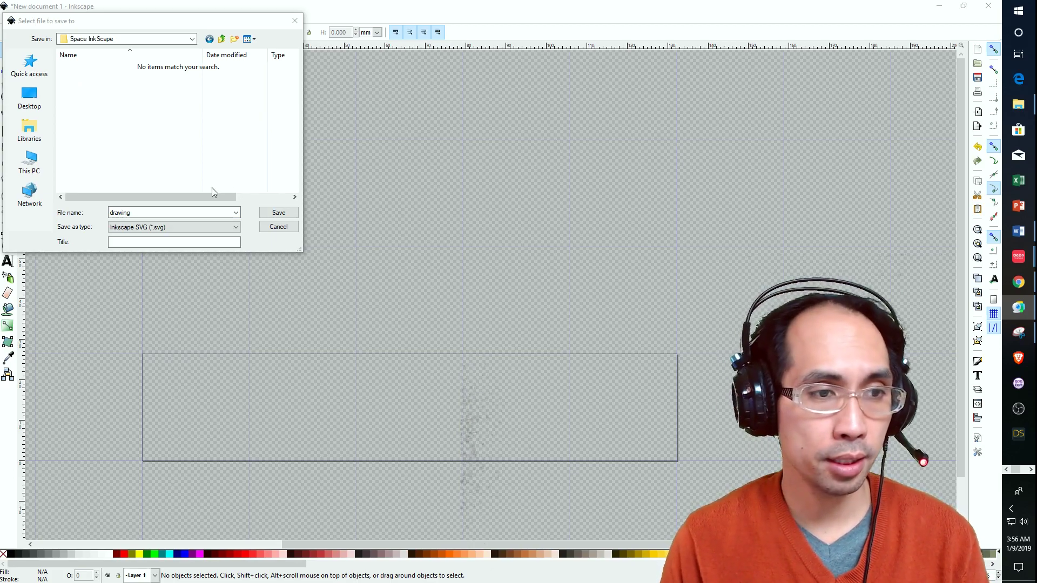
{"action": "left_click", "coordinate": [154, 216]}
{"action": "key", "text": "BackSpace"}
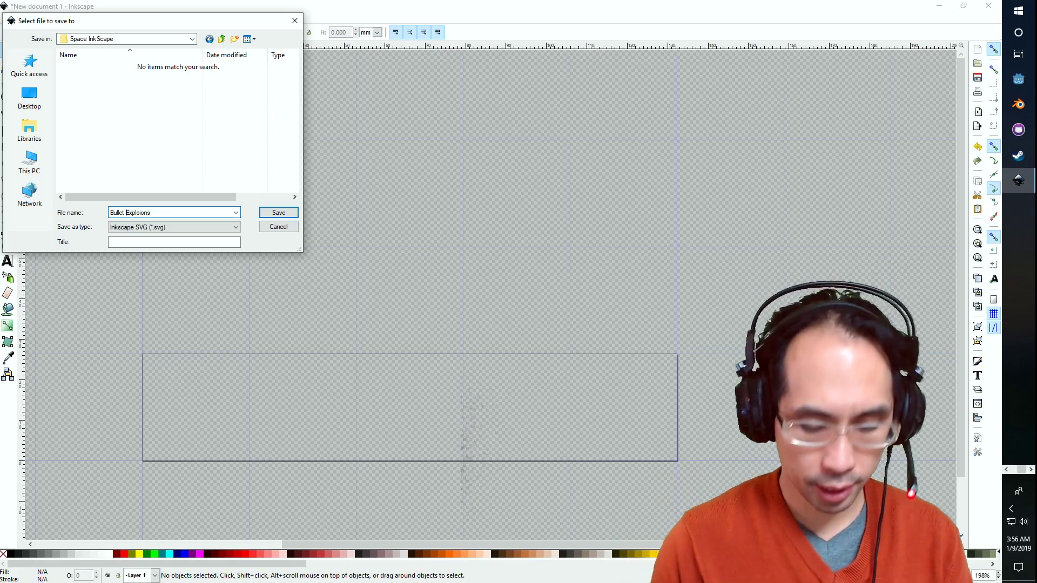
{"action": "key", "text": "BackSpace"}
{"action": "type", "text": "_"}
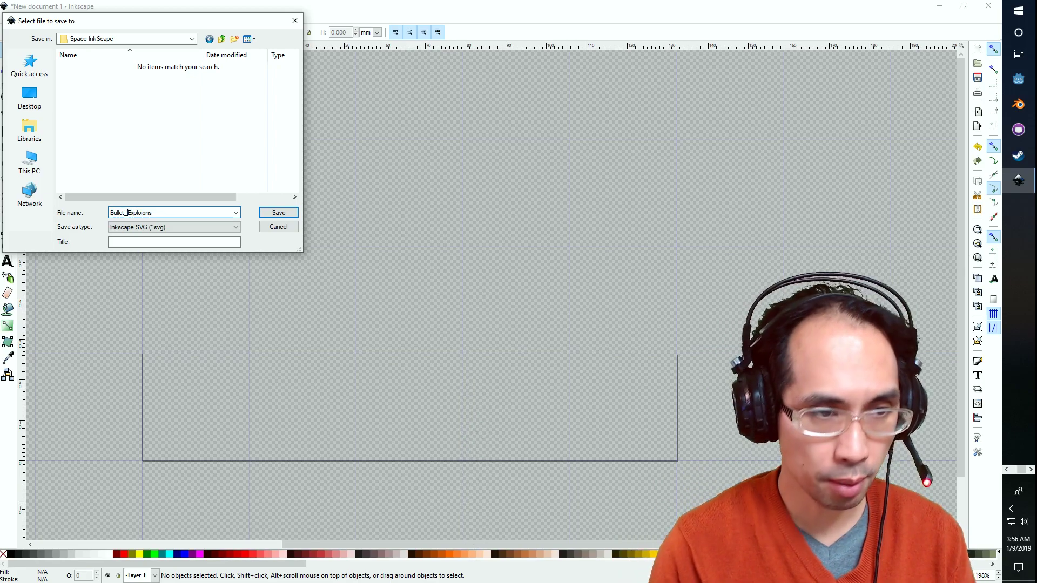
{"action": "left_click", "coordinate": [286, 212]}
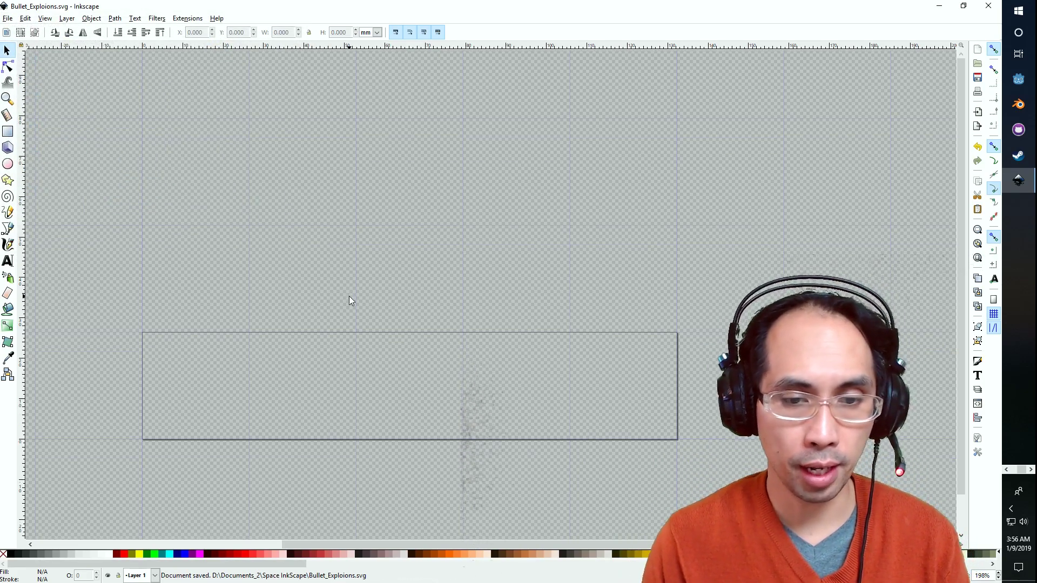
Switch to Chrome, copy the hand-drawn explosion sketch photo, and paste it into the Inkscape document.
{"action": "scroll", "coordinate": [349, 297], "scroll_direction": "down", "scroll_amount": 4, "text": "ctrl"}
{"action": "scroll", "coordinate": [348, 295], "scroll_direction": "up", "scroll_amount": 5, "text": "ctrl"}
{"action": "scroll", "coordinate": [348, 307], "scroll_direction": "down", "scroll_amount": 3}
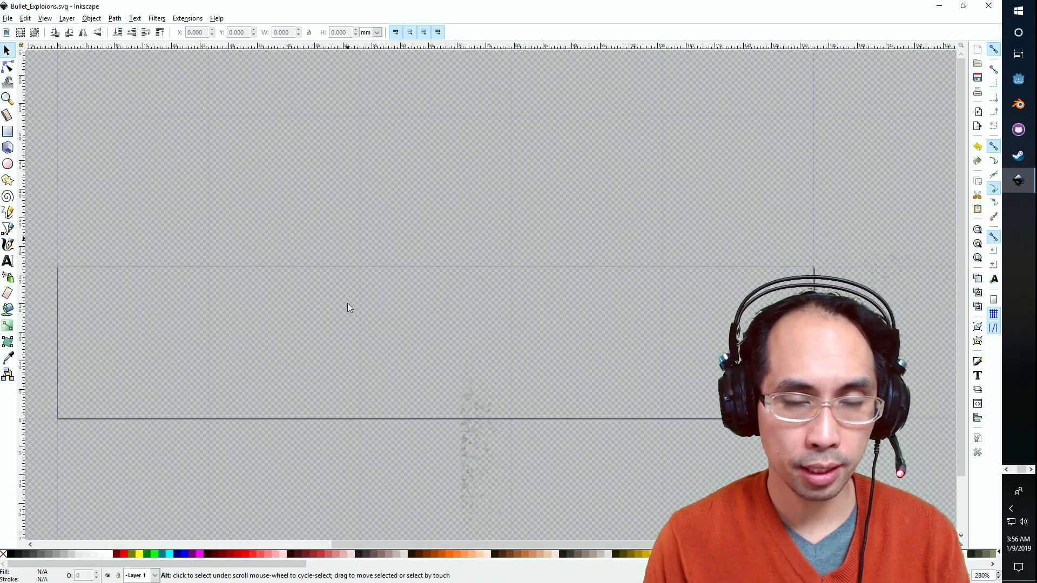
{"action": "key", "text": "alt+Tab"}
{"action": "key", "text": "alt+Tab"}
{"action": "key", "text": "alt+Tab"}
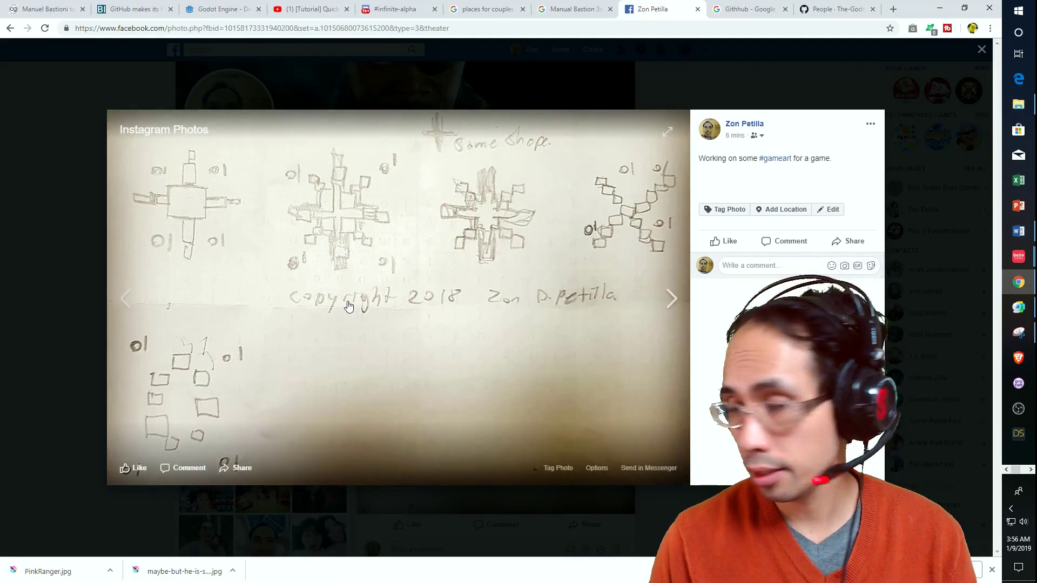
{"action": "right_click", "coordinate": [375, 310]}
{"action": "left_click", "coordinate": [421, 346]}
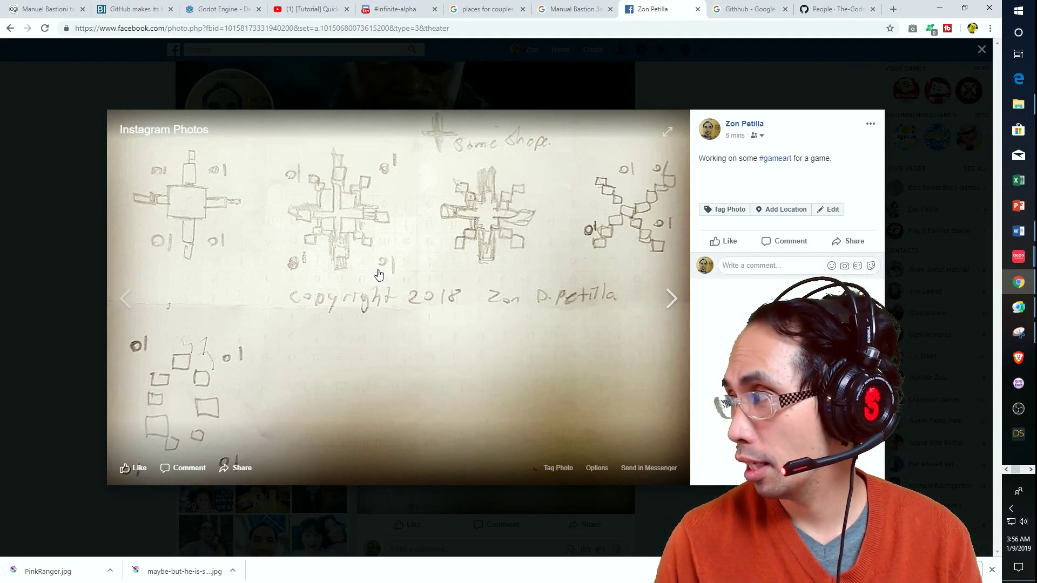
{"action": "key", "text": "alt+Tab"}
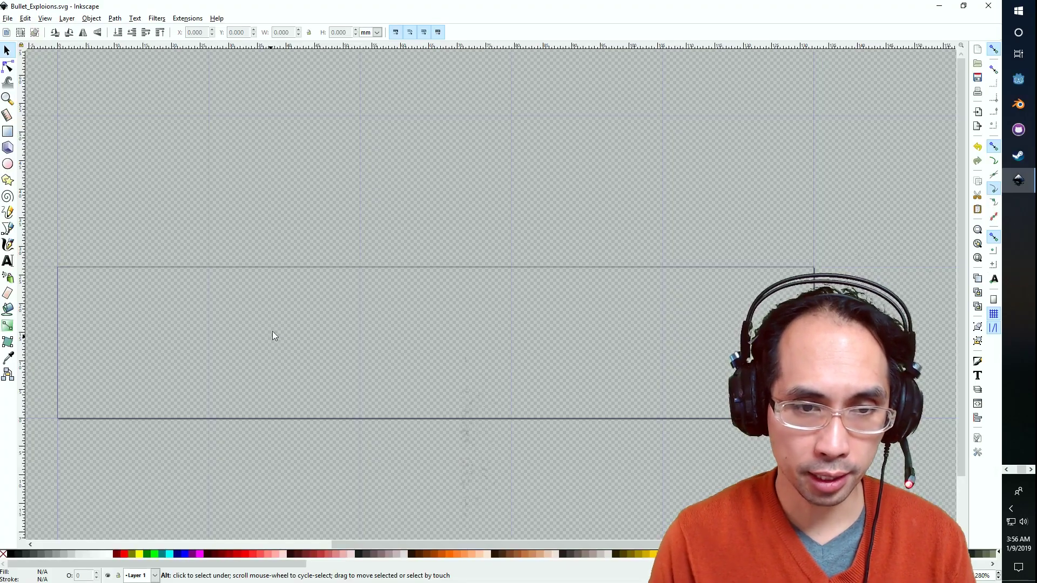
{"action": "key", "text": "ctrl+v"}
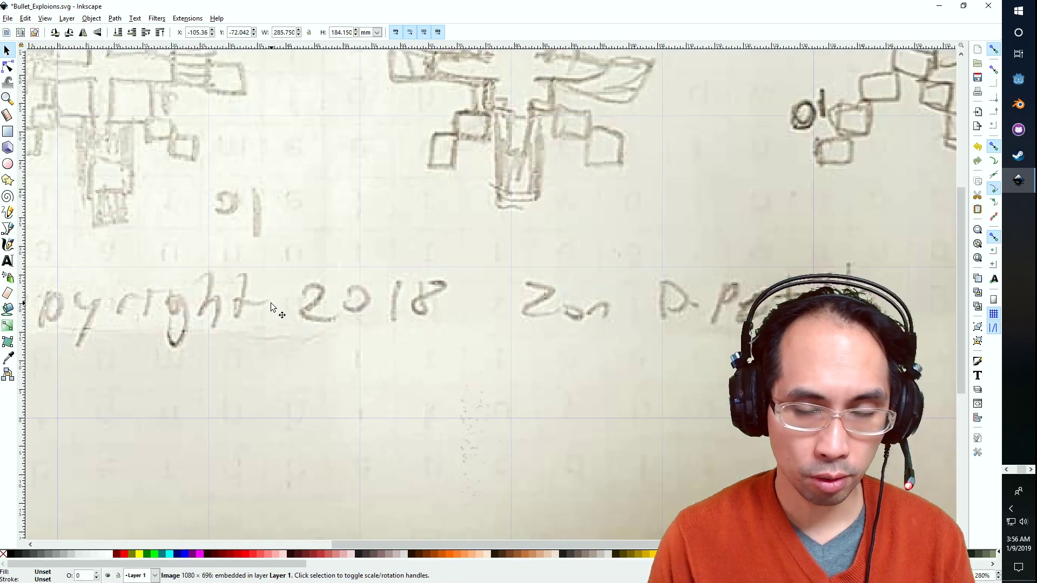
Move the pasted sketch beside the page and try to shrink it about its centre without keeping proportions.
{"action": "scroll", "coordinate": [272, 306], "scroll_direction": "down", "scroll_amount": 3, "text": "ctrl"}
{"action": "scroll", "coordinate": [272, 306], "scroll_direction": "down", "scroll_amount": 1, "text": "ctrl"}
{"action": "mouse_move", "coordinate": [238, 231]}
{"action": "left_mouse_down"}
{"action": "mouse_move", "coordinate": [324, 233]}
{"action": "mouse_move", "coordinate": [581, 306]}
{"action": "mouse_move", "coordinate": [548, 327]}
{"action": "mouse_move", "coordinate": [543, 319]}
{"action": "left_mouse_up"}
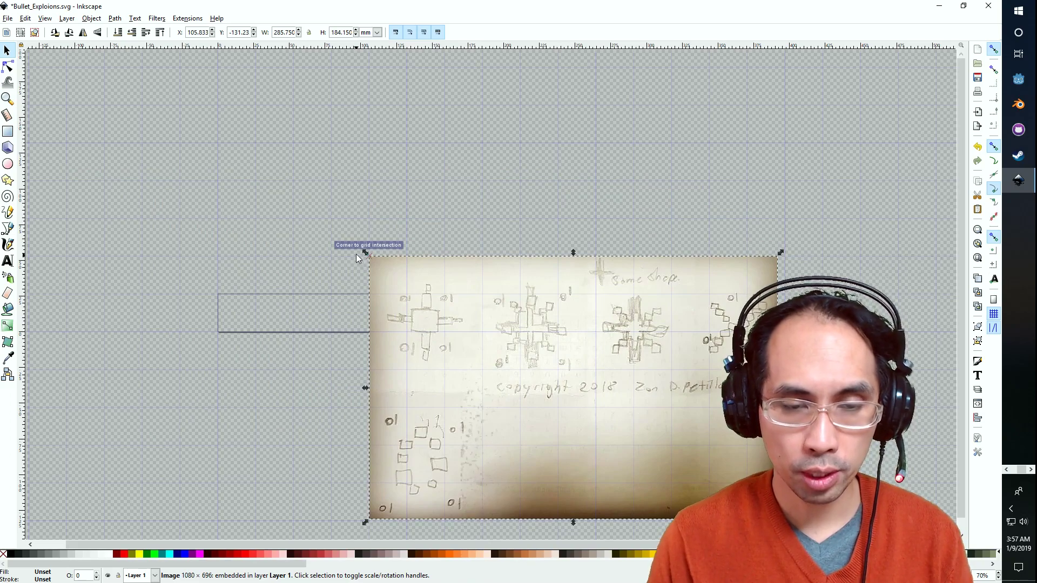
{"action": "left_click_drag", "start_coordinate": [365, 252], "coordinate": [513, 336], "text": "shift"}
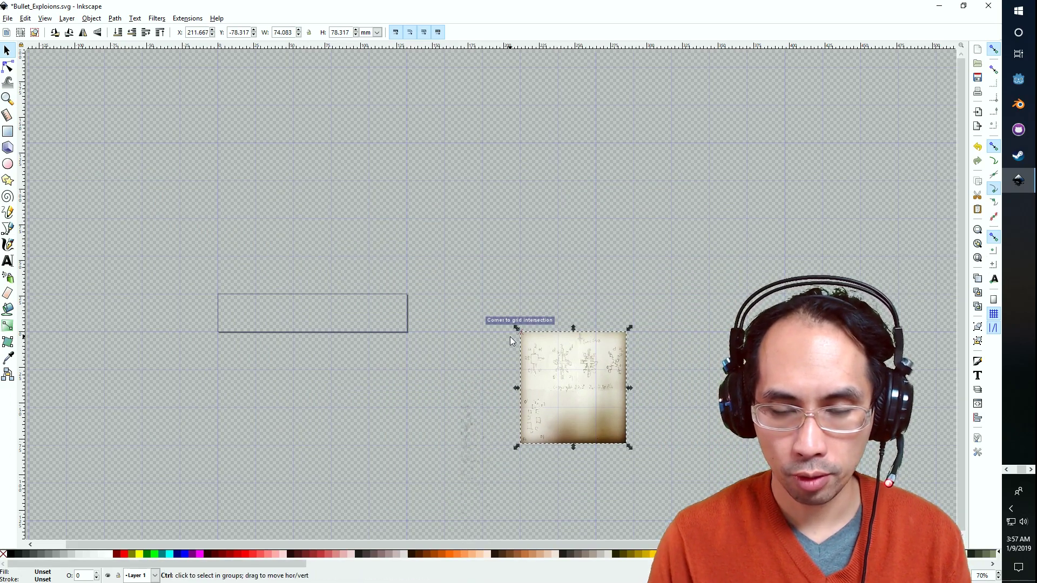
{"action": "key", "text": "ctrl+z"}
Scale the sketch image proportionally to about 83 × 54 mm and align its corner with the page's upper-left corner.
{"action": "mouse_move", "coordinate": [365, 253]}
{"action": "left_mouse_down"}
{"action": "mouse_move", "coordinate": [544, 360]}
{"action": "mouse_move", "coordinate": [328, 302]}
{"action": "mouse_move", "coordinate": [258, 297]}
{"action": "mouse_move", "coordinate": [243, 307]}
{"action": "left_mouse_up"}
{"action": "scroll", "coordinate": [243, 308], "scroll_direction": "up", "scroll_amount": 2, "text": "ctrl"}
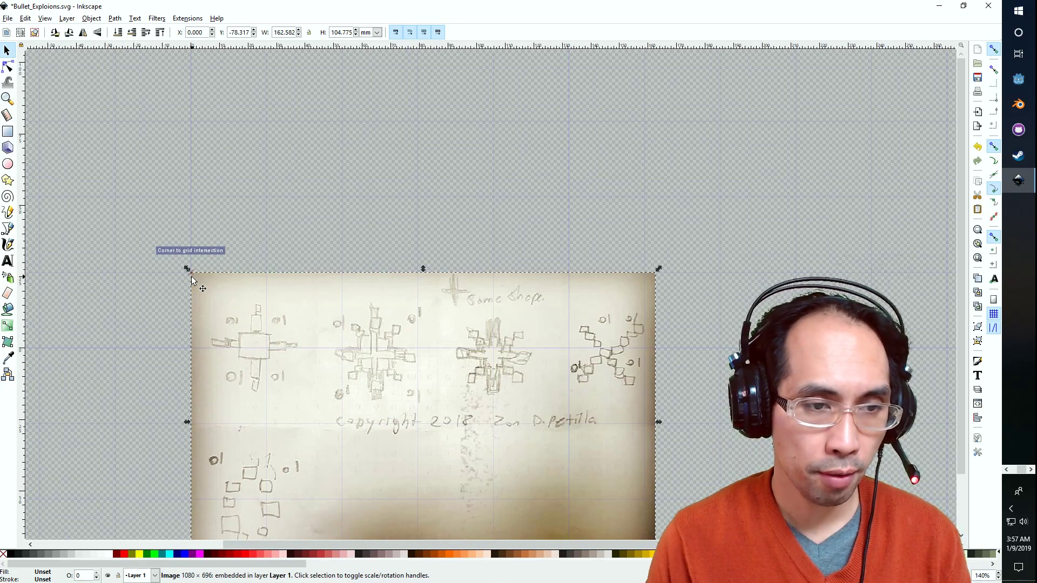
{"action": "mouse_move", "coordinate": [187, 268]}
{"action": "left_mouse_down"}
{"action": "mouse_move", "coordinate": [210, 317]}
{"action": "mouse_move", "coordinate": [319, 402]}
{"action": "left_mouse_up"}
{"action": "mouse_move", "coordinate": [450, 448]}
{"action": "left_mouse_down"}
{"action": "mouse_move", "coordinate": [355, 370]}
{"action": "mouse_move", "coordinate": [300, 359]}
{"action": "left_mouse_up"}
{"action": "left_click_drag", "start_coordinate": [187, 269], "coordinate": [261, 325]}
{"action": "left_click_drag", "start_coordinate": [307, 357], "coordinate": [227, 301]}
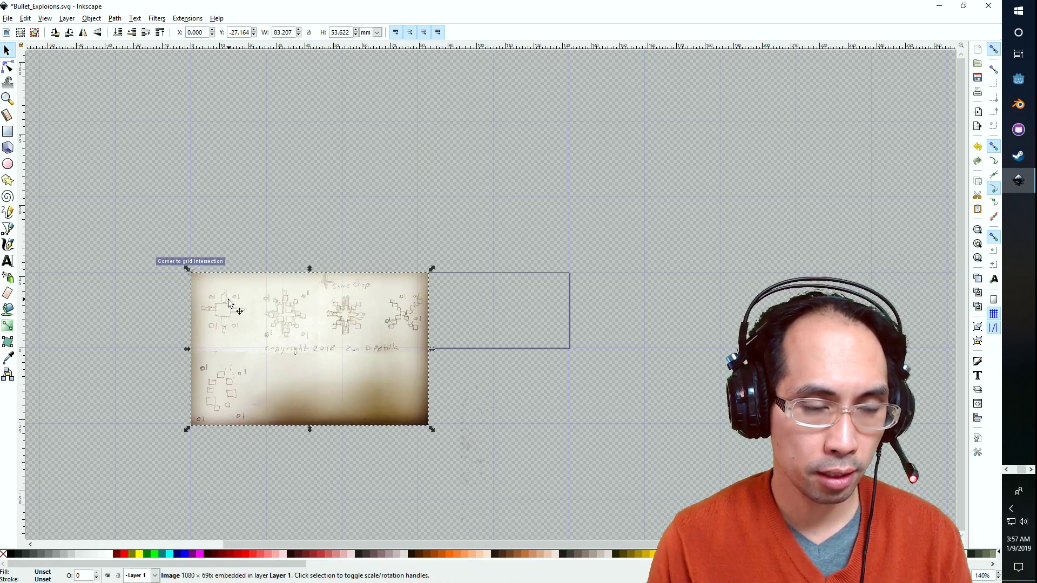
Set object snapping in the document properties to apply only when closer than a snap distance of 1.
{"action": "right_click", "coordinate": [227, 301]}
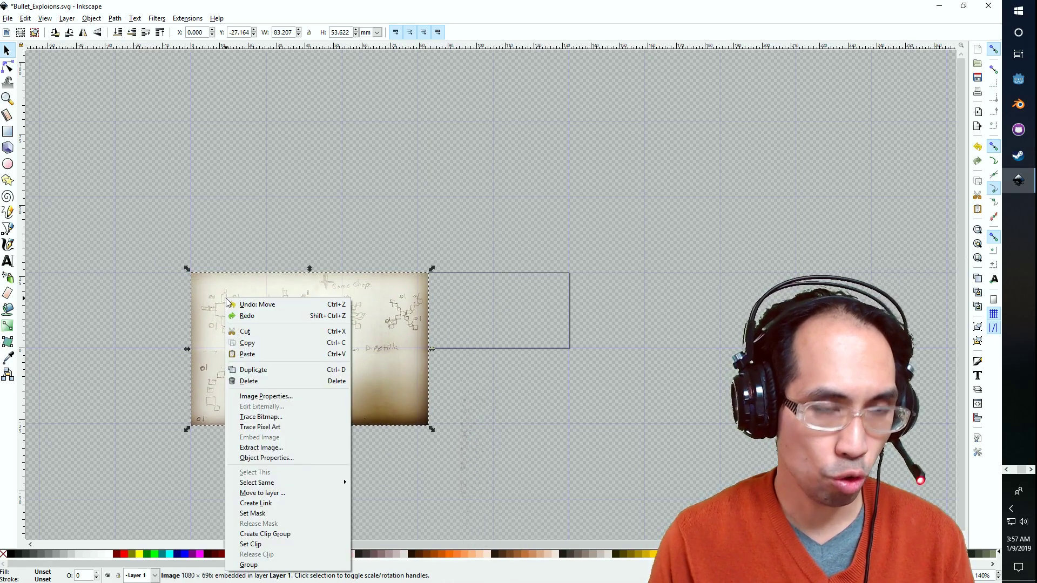
{"action": "left_click", "coordinate": [10, 19]}
{"action": "left_click", "coordinate": [11, 19]}
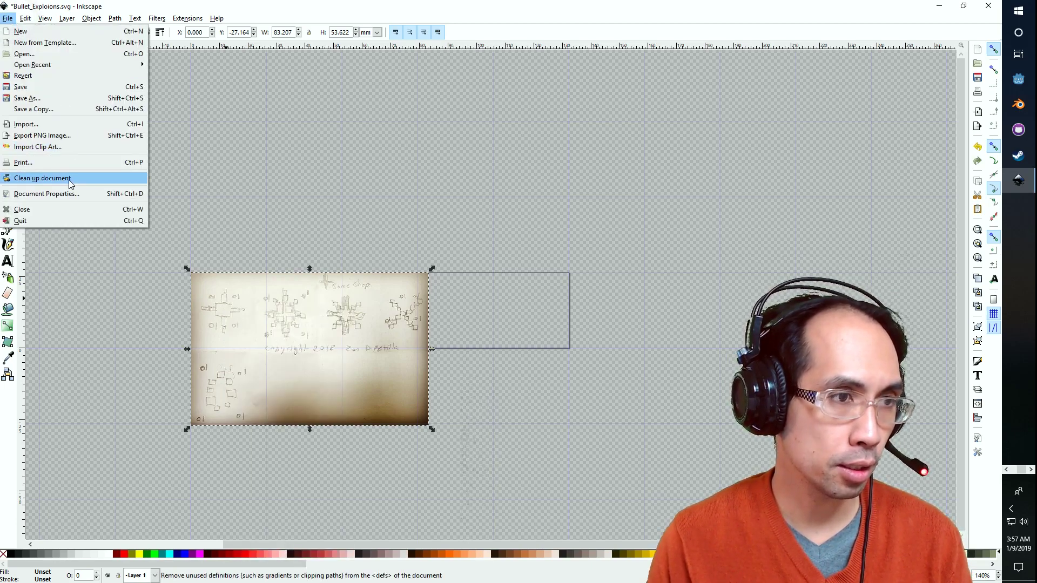
{"action": "left_click", "coordinate": [116, 194]}
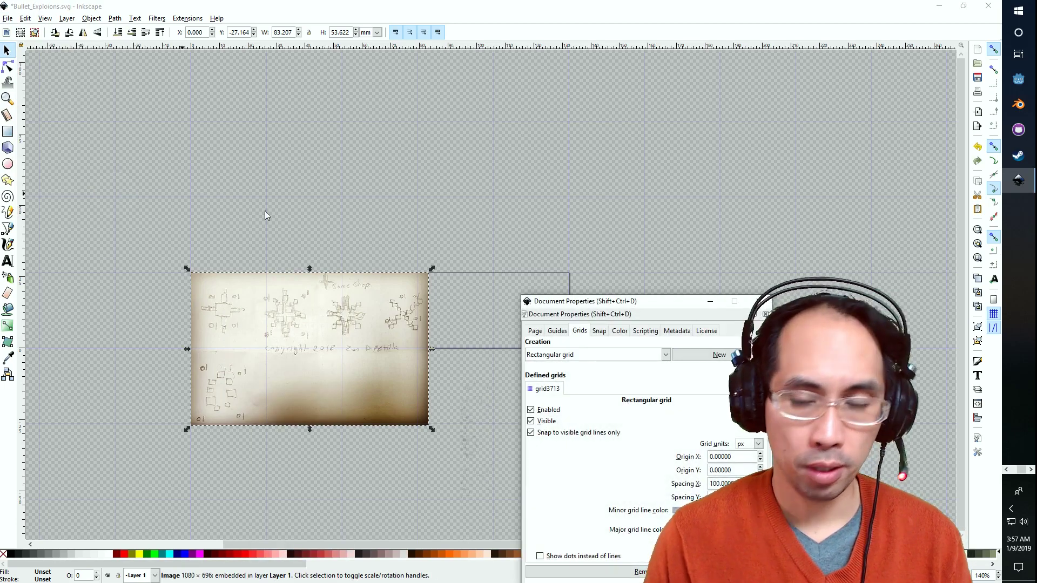
{"action": "left_click", "coordinate": [563, 330]}
{"action": "left_click", "coordinate": [600, 330]}
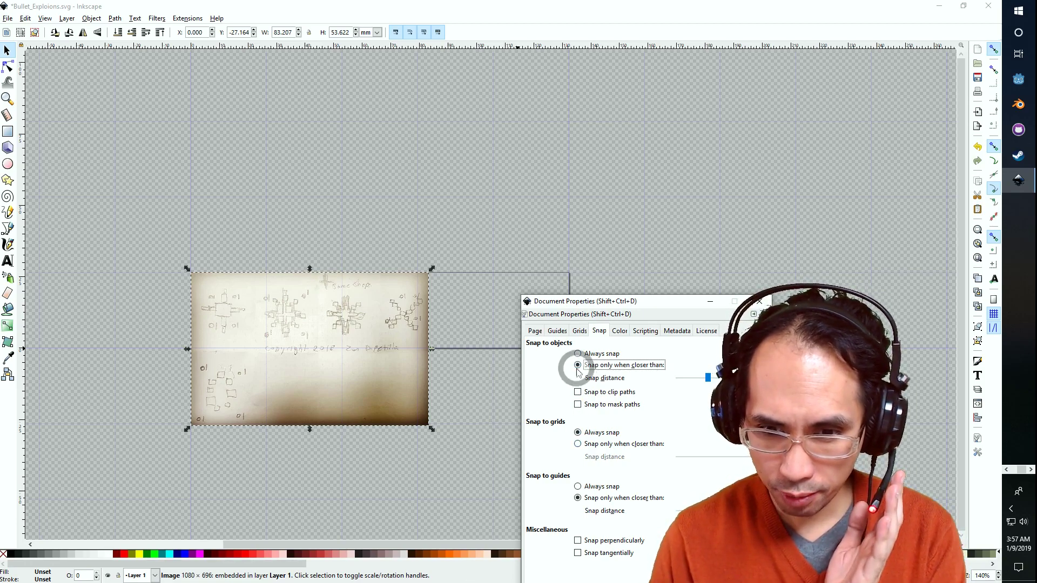
{"action": "left_click", "coordinate": [674, 313]}
{"action": "left_click_drag", "start_coordinate": [688, 295], "coordinate": [654, 302]}
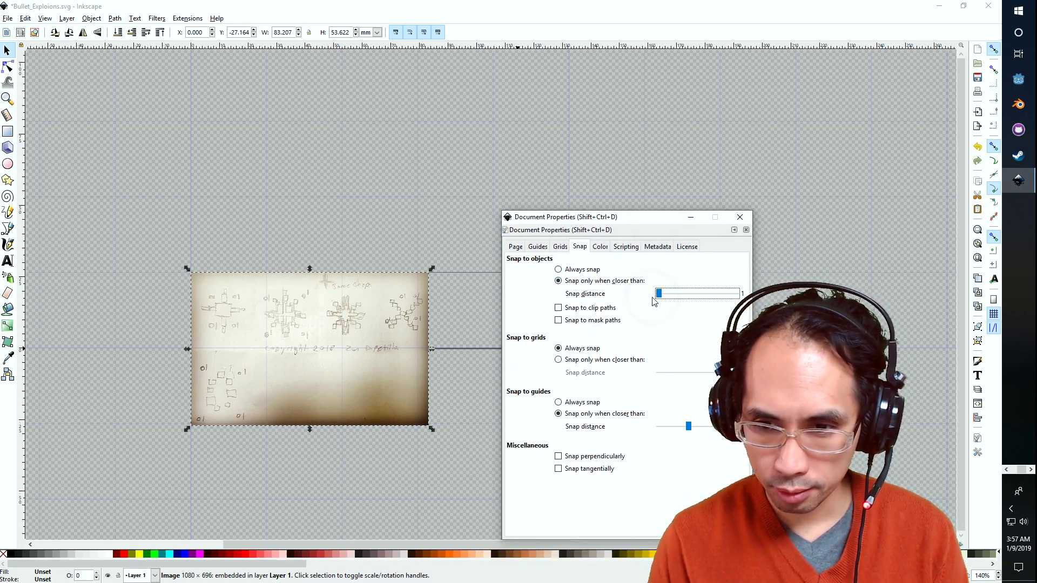
{"action": "left_click", "coordinate": [398, 357]}
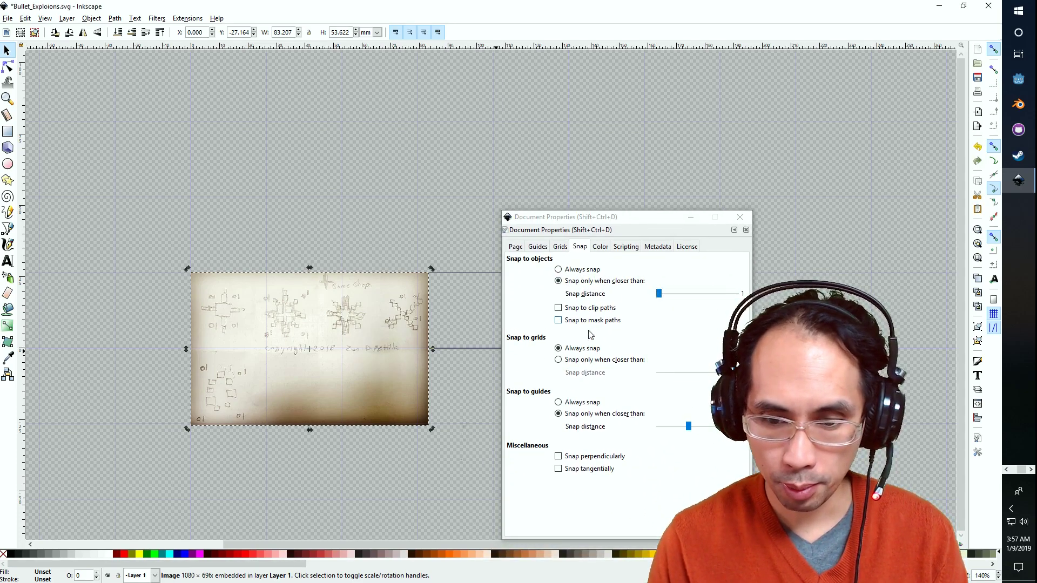
{"action": "left_click", "coordinate": [739, 217]}
Test the snapping by moving the sketch image around the page, undoing unwanted moves.
{"action": "left_click_drag", "start_coordinate": [386, 303], "coordinate": [373, 273]}
{"action": "key", "text": "ctrl+z"}
{"action": "key", "text": "ctrl+z"}
{"action": "key", "text": "ctrl+z"}
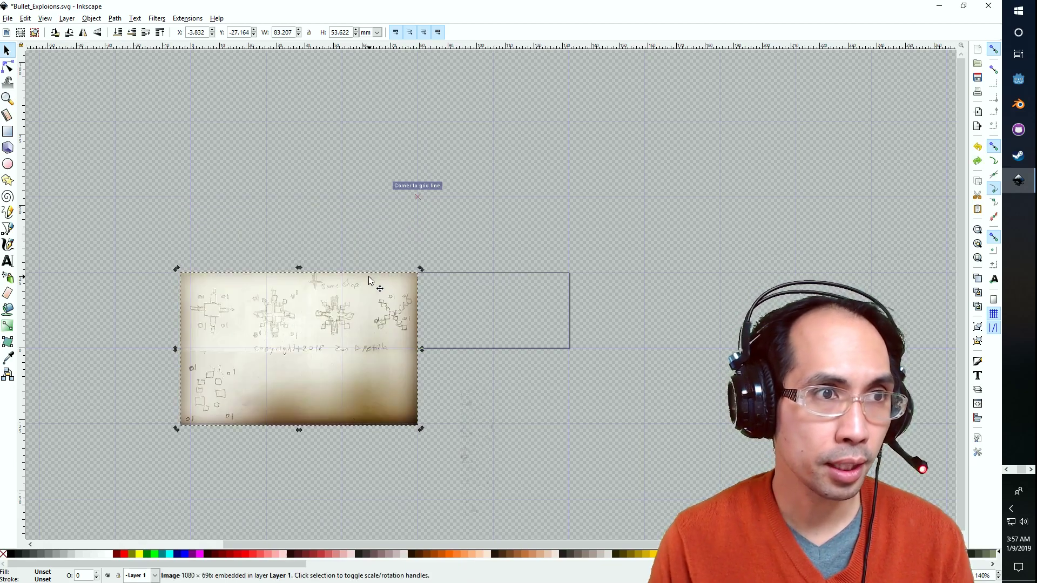
{"action": "left_click_drag", "start_coordinate": [389, 342], "coordinate": [275, 320]}
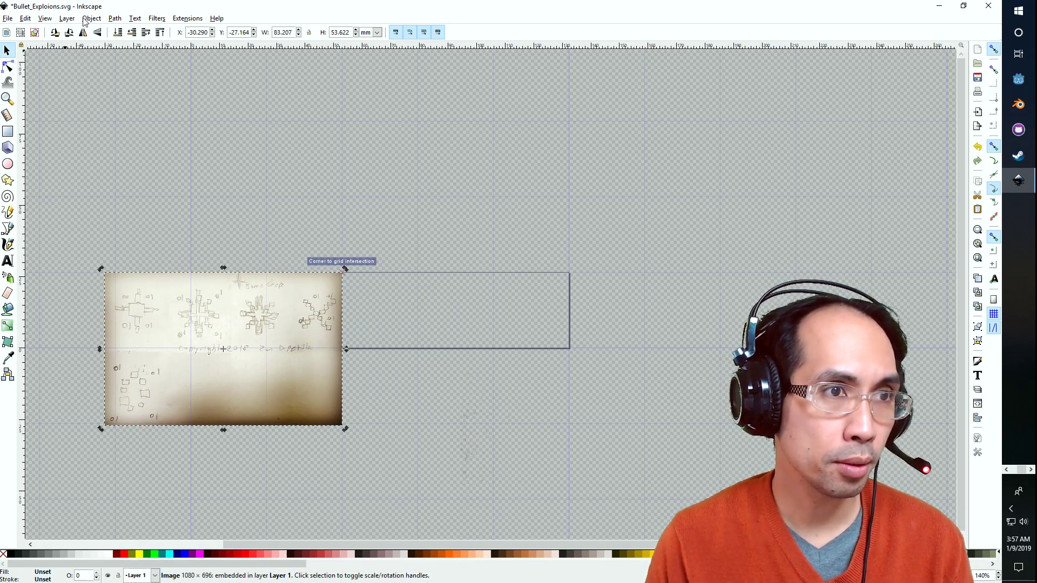
Set grid snapping to apply only when closer than the snap distance, and move the sketch image to the page's left edge.
{"action": "left_click", "coordinate": [67, 19]}
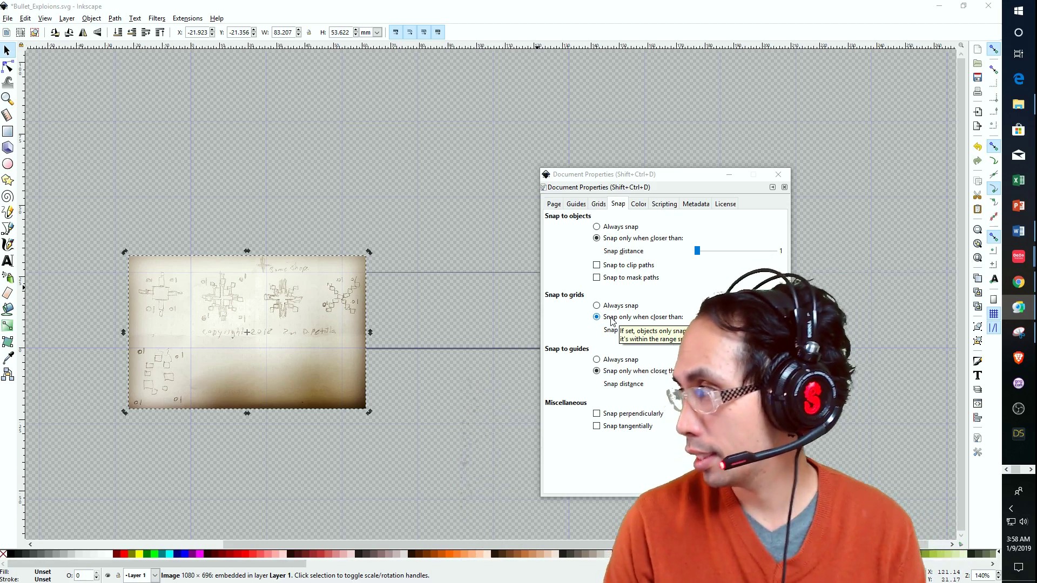
{"action": "left_click", "coordinate": [778, 174]}
{"action": "left_click_drag", "start_coordinate": [295, 312], "coordinate": [384, 327]}
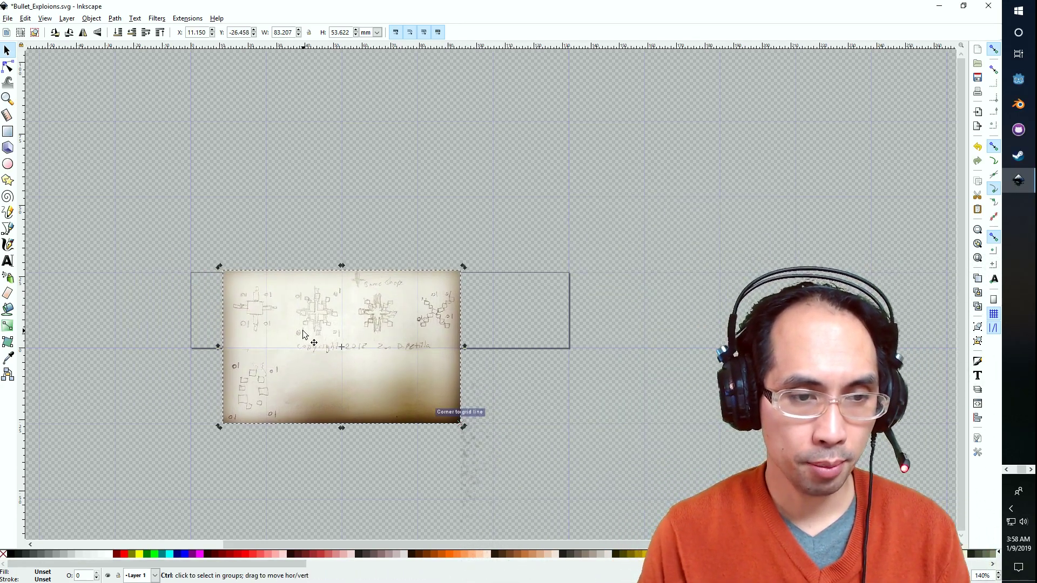
{"action": "scroll", "coordinate": [318, 334], "scroll_direction": "up", "scroll_amount": 2, "text": "ctrl"}
{"action": "left_click_drag", "start_coordinate": [277, 305], "coordinate": [235, 299]}
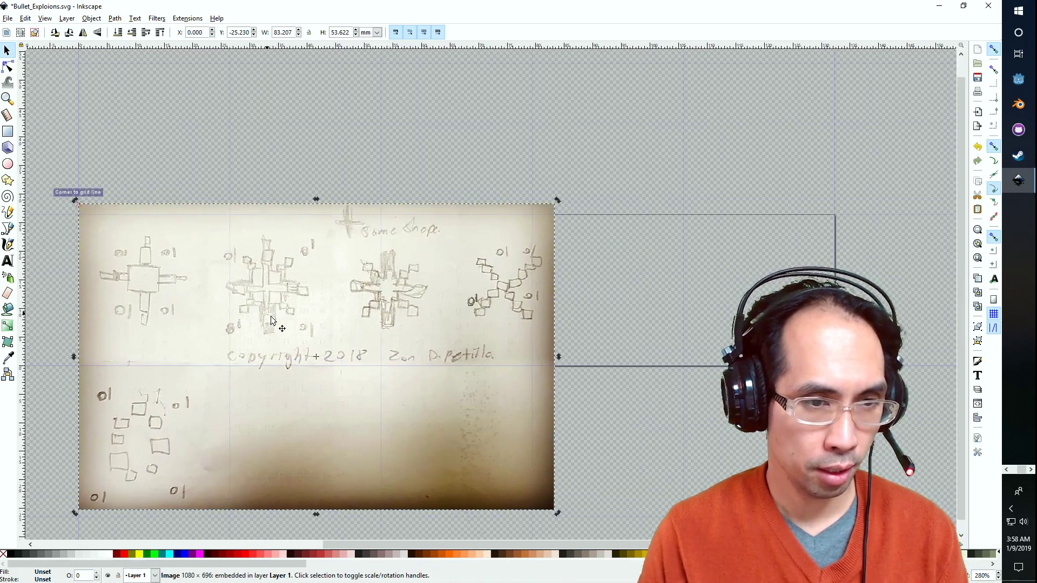
Enlarge the sketch image to about 98 × 61 mm and reposition it so the drawings line up with the grid cells.
{"action": "scroll", "coordinate": [491, 467], "scroll_direction": "down", "scroll_amount": 4}
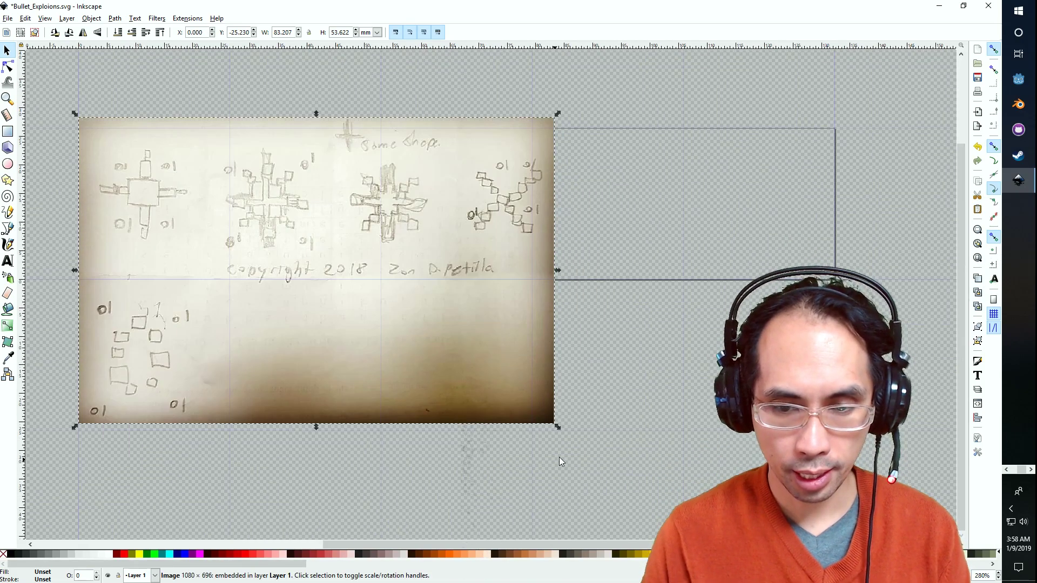
{"action": "left_click_drag", "start_coordinate": [558, 425], "coordinate": [597, 444]}
{"action": "left_click_drag", "start_coordinate": [456, 403], "coordinate": [506, 394]}
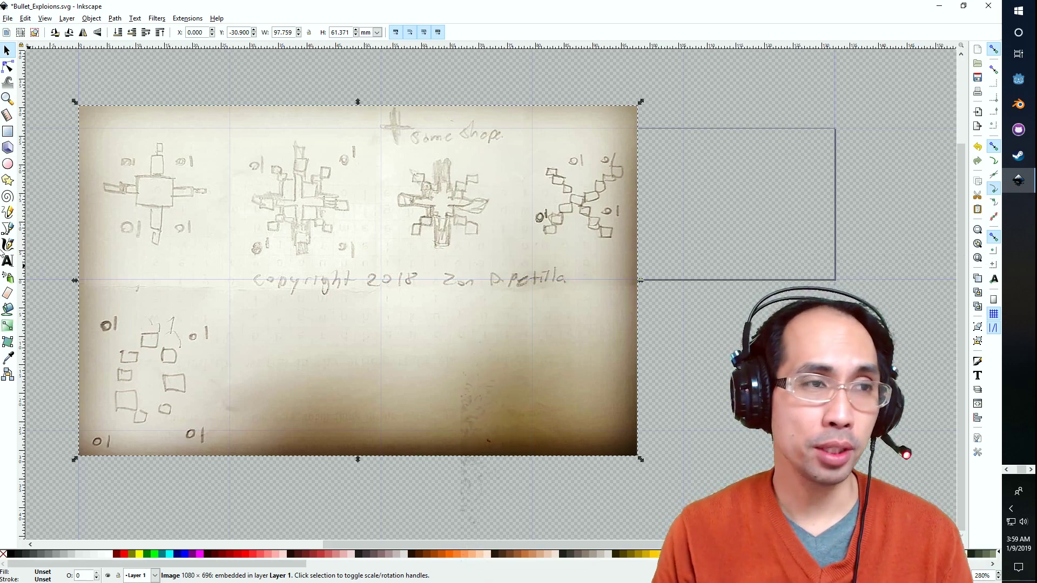
Add a new layer above Layer 1 and rename Layer 1 as Ref1.
{"action": "left_click", "coordinate": [8, 18]}
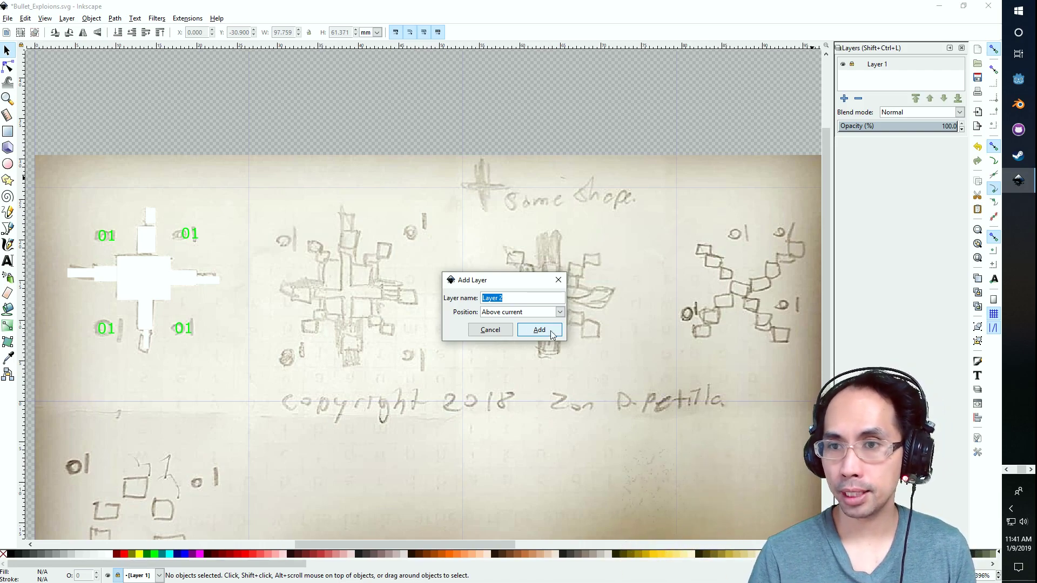
{"action": "left_click", "coordinate": [537, 329]}
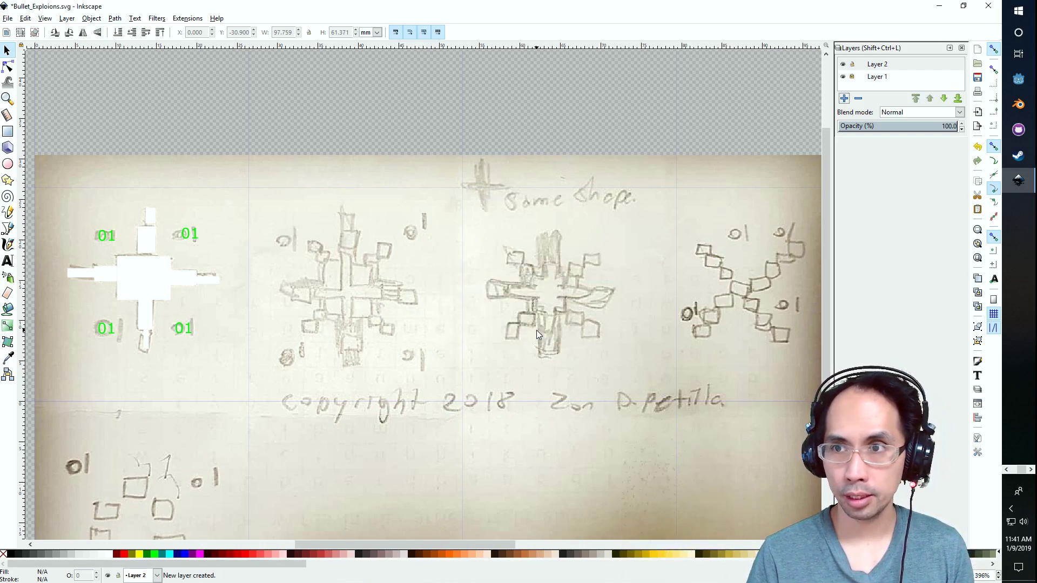
{"action": "double_click", "coordinate": [899, 76]}
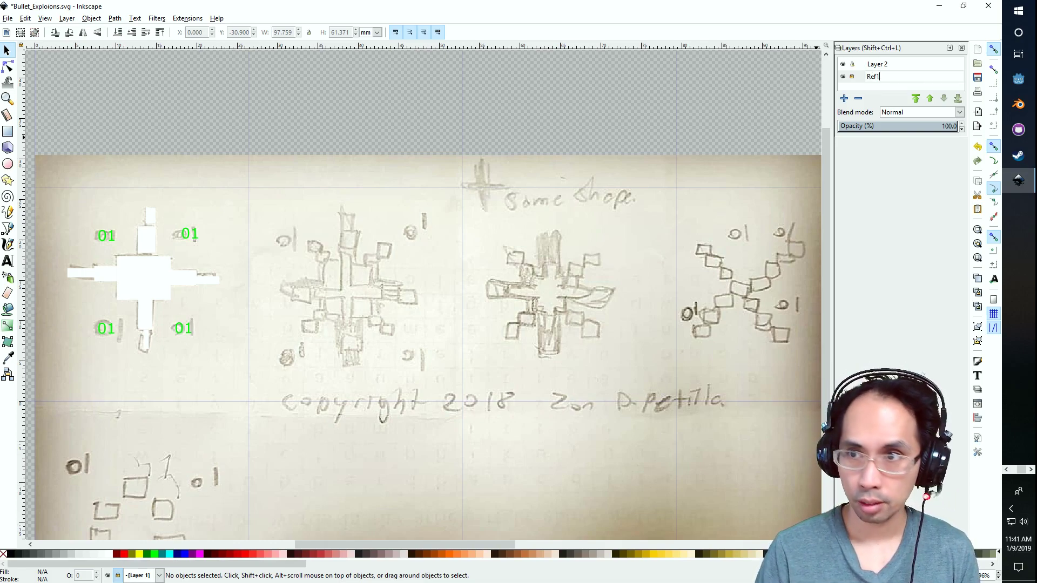
{"action": "left_click", "coordinate": [913, 187]}
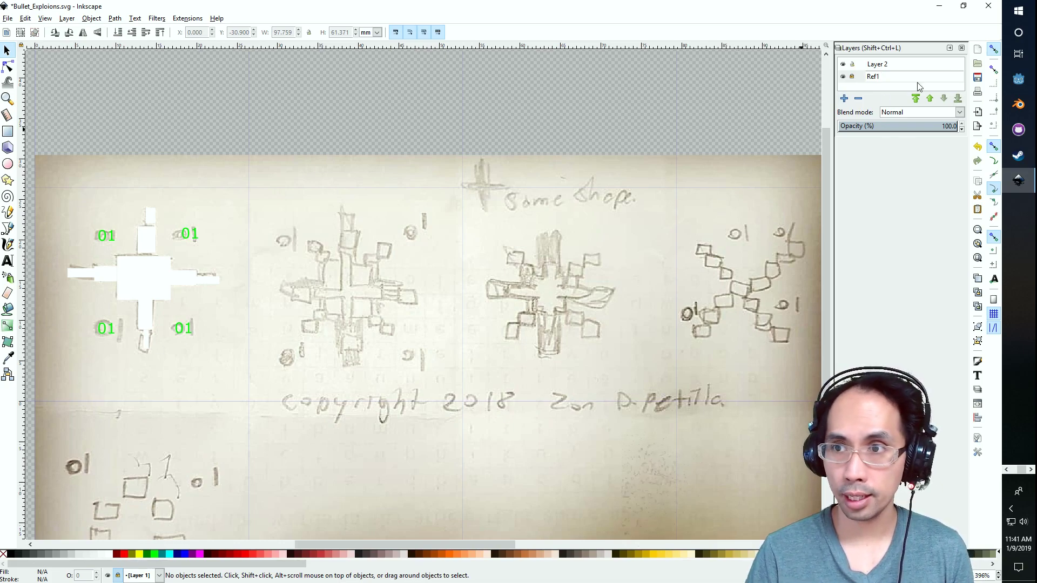
Unlock the Ref1 layer so its objects can be selected.
{"action": "left_click", "coordinate": [853, 77]}
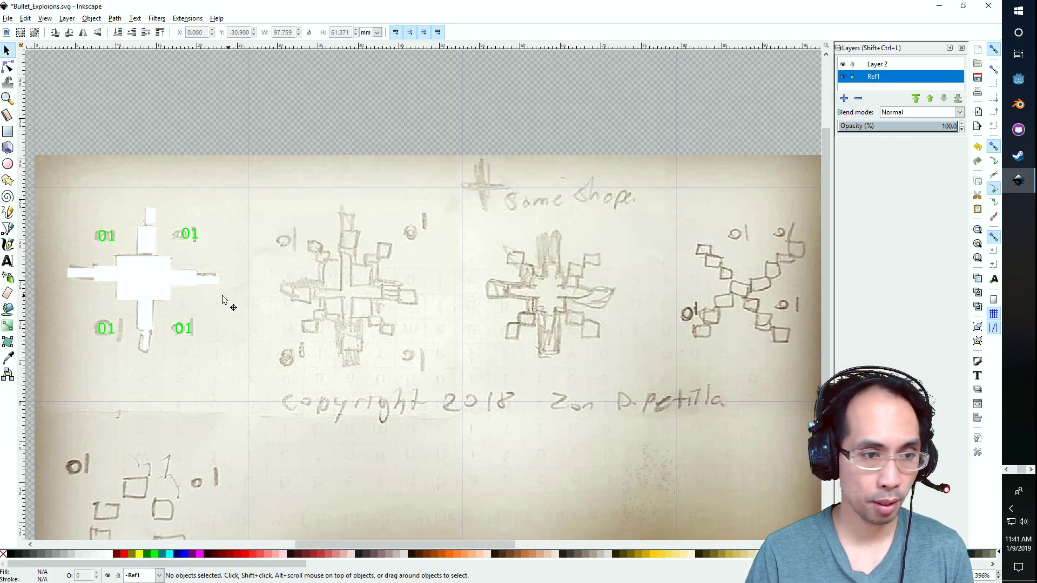
{"action": "left_click", "coordinate": [306, 182]}
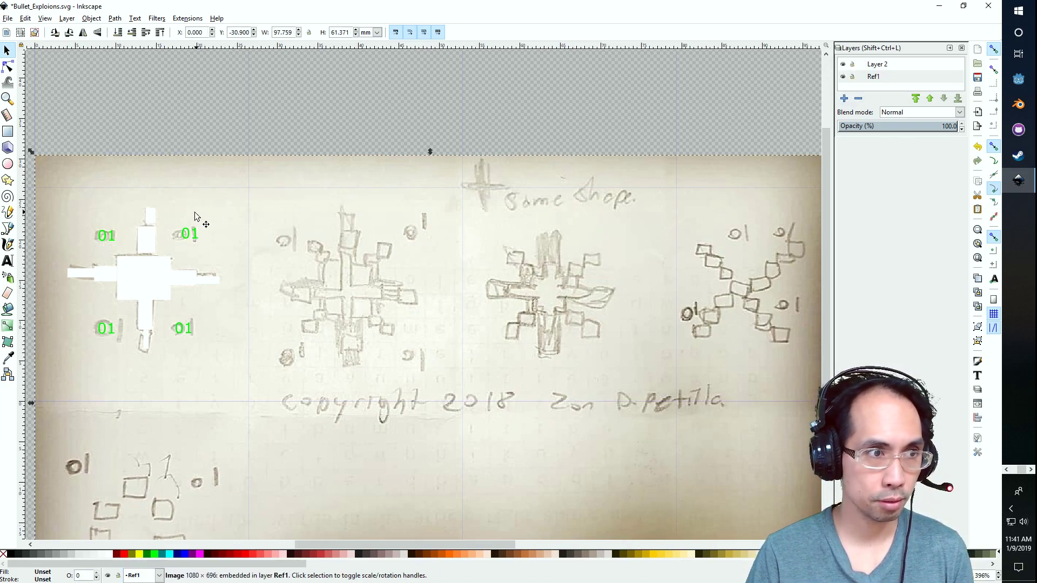
{"action": "left_click", "coordinate": [138, 278]}
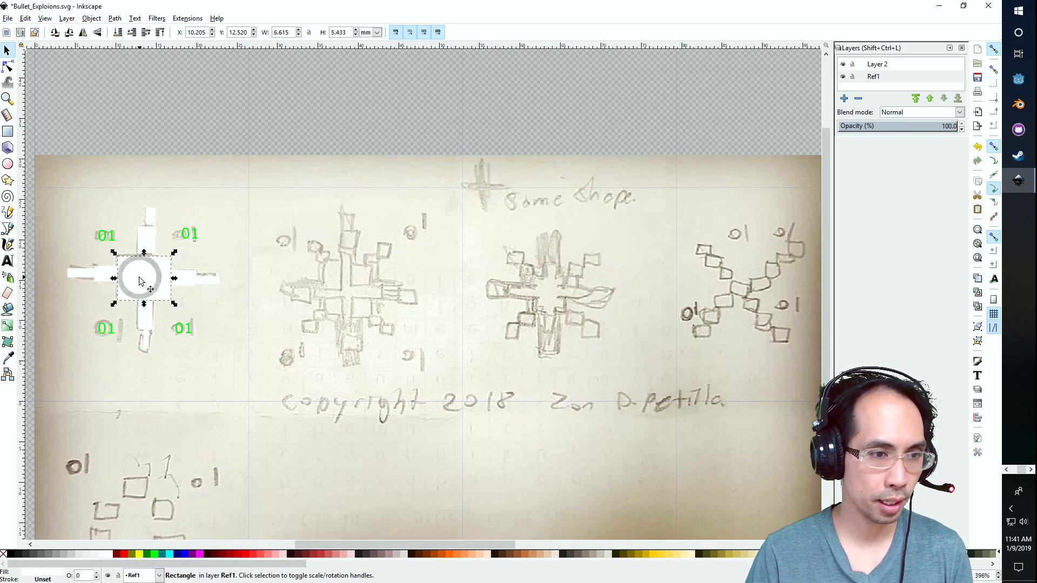
{"action": "left_click", "coordinate": [147, 217], "text": "shift"}
{"action": "left_click", "coordinate": [178, 276], "text": "shift"}
{"action": "left_click", "coordinate": [207, 279], "text": "shift"}
{"action": "left_click", "coordinate": [148, 319], "text": "shift"}
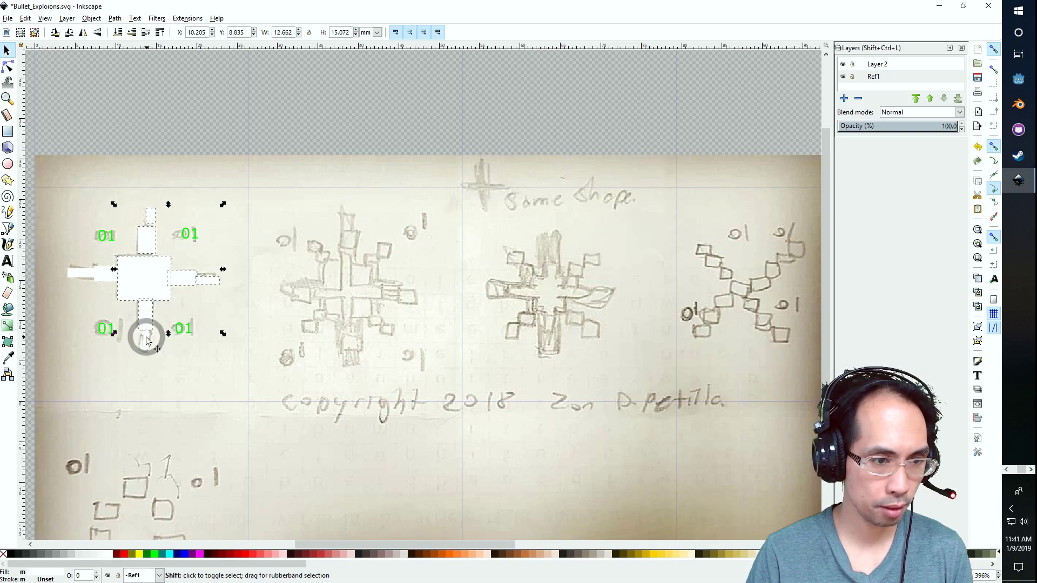
{"action": "left_click", "coordinate": [107, 331], "text": "shift"}
{"action": "left_click_drag", "start_coordinate": [98, 371], "coordinate": [219, 397]}
{"action": "key", "text": "ctrl+z"}
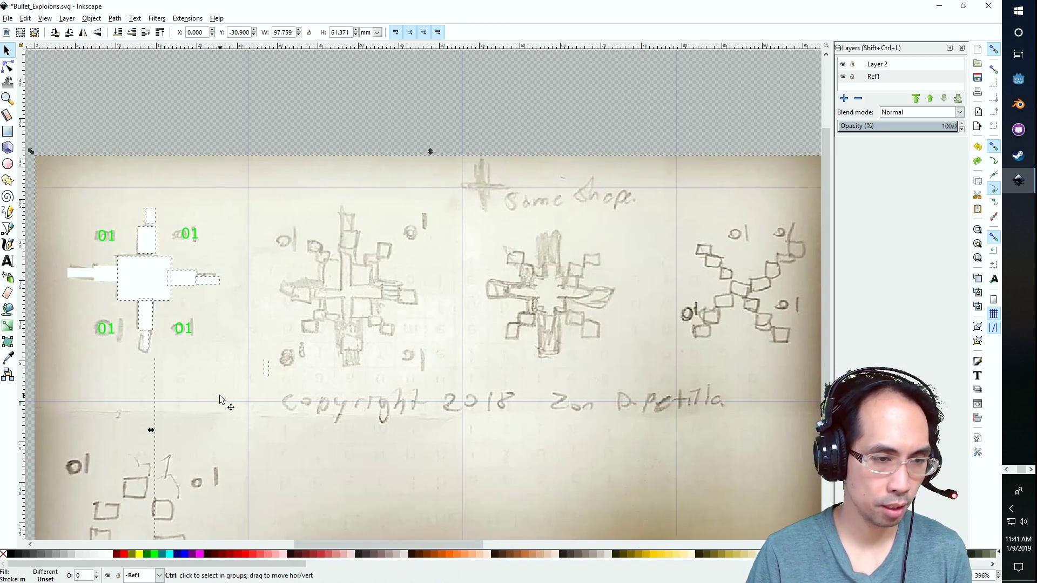
Group all nine white rectangles of the first explosion's cross and move the group above the sketch image.
{"action": "left_click", "coordinate": [202, 119]}
{"action": "left_click", "coordinate": [150, 278]}
{"action": "left_click", "coordinate": [211, 278], "text": "shift"}
{"action": "left_click", "coordinate": [110, 277], "text": "shift"}
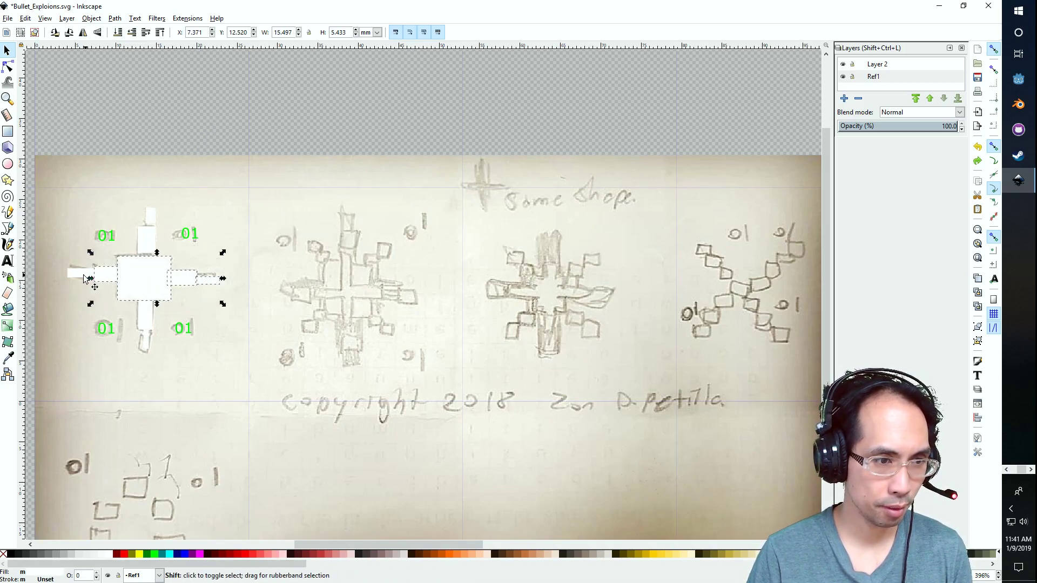
{"action": "left_click", "coordinate": [142, 234], "text": "shift"}
{"action": "left_click", "coordinate": [150, 219], "text": "shift"}
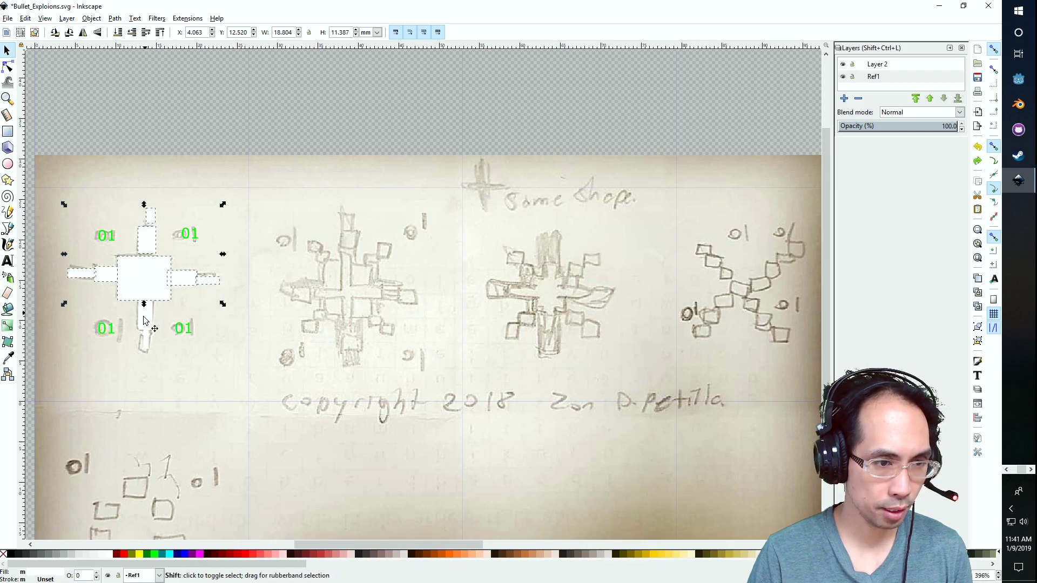
{"action": "left_click", "coordinate": [146, 340], "text": "shift"}
{"action": "left_click", "coordinate": [152, 322], "text": "shift"}
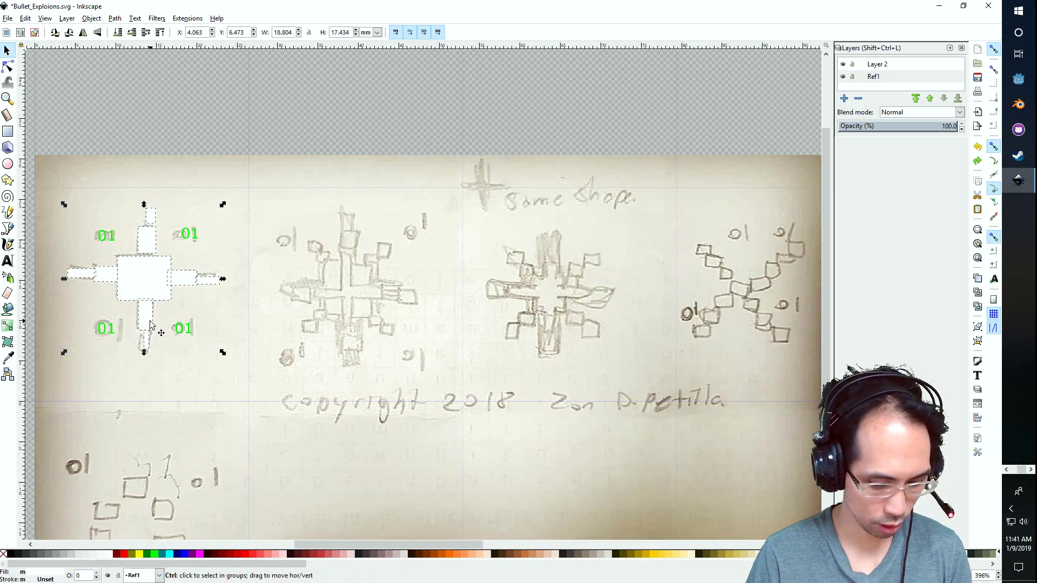
{"action": "key", "text": "ctrl+g"}
{"action": "mouse_move", "coordinate": [151, 285]}
{"action": "left_mouse_down"}
{"action": "mouse_move", "coordinate": [310, 172]}
{"action": "mouse_move", "coordinate": [358, 102]}
{"action": "mouse_move", "coordinate": [355, 82]}
{"action": "left_mouse_up"}
Move the sketch image aside, group the four green 01 texts, and place the group around the white cross above the page.
{"action": "left_click", "coordinate": [190, 236]}
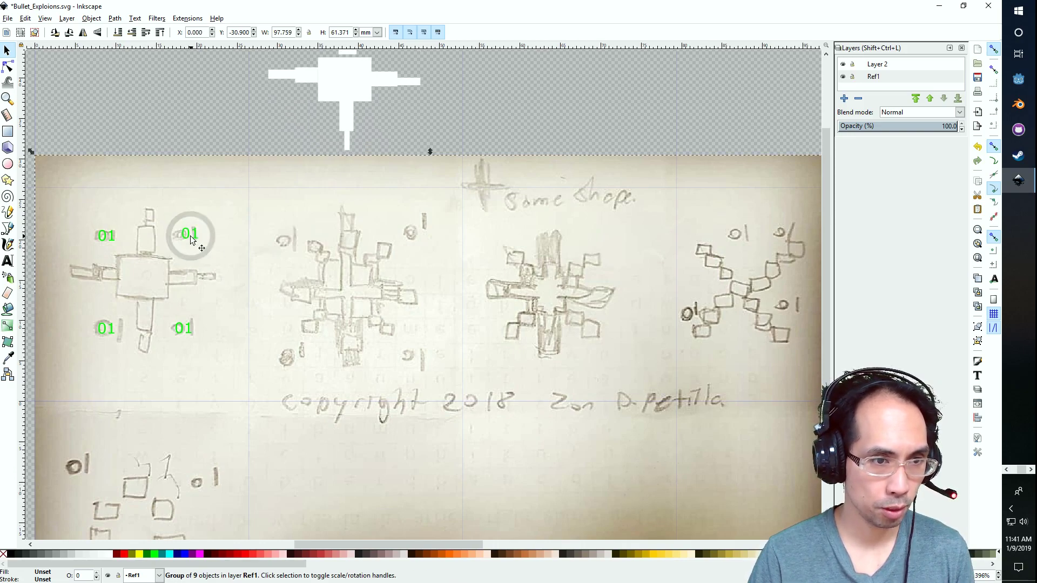
{"action": "left_click_drag", "start_coordinate": [242, 262], "coordinate": [574, 374]}
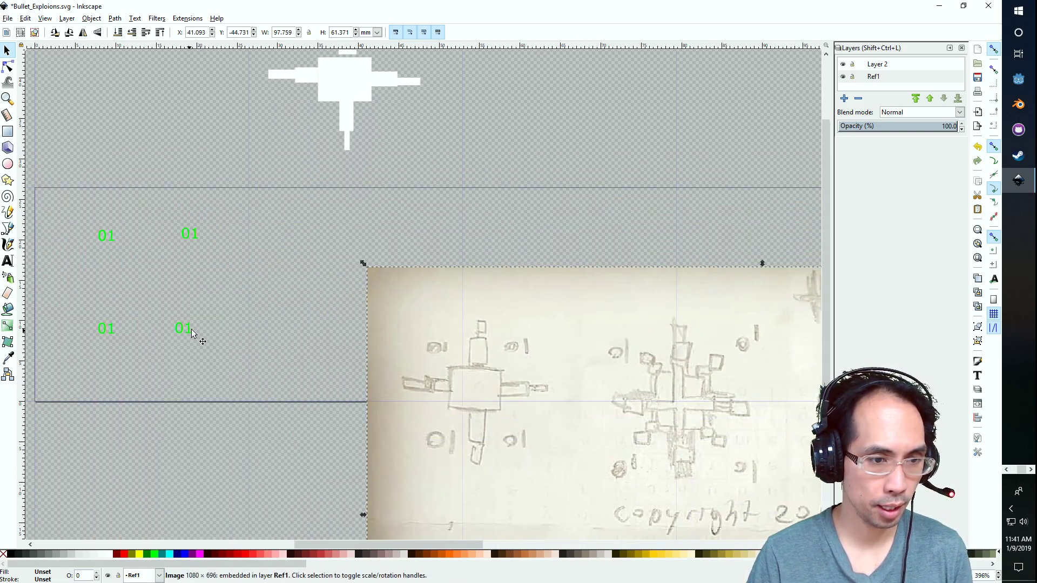
{"action": "left_click", "coordinate": [189, 329]}
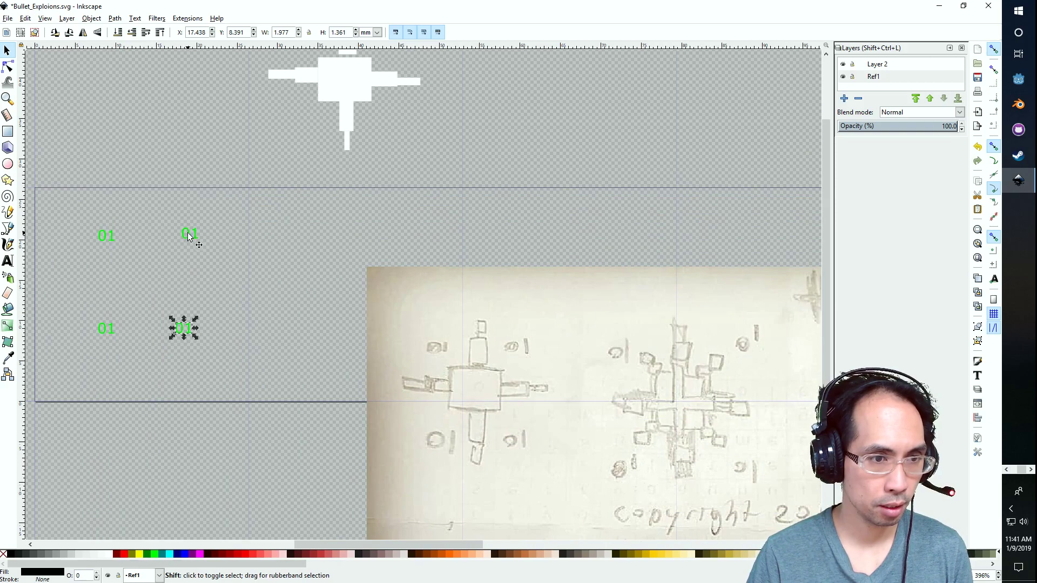
{"action": "left_click", "coordinate": [101, 236], "text": "shift"}
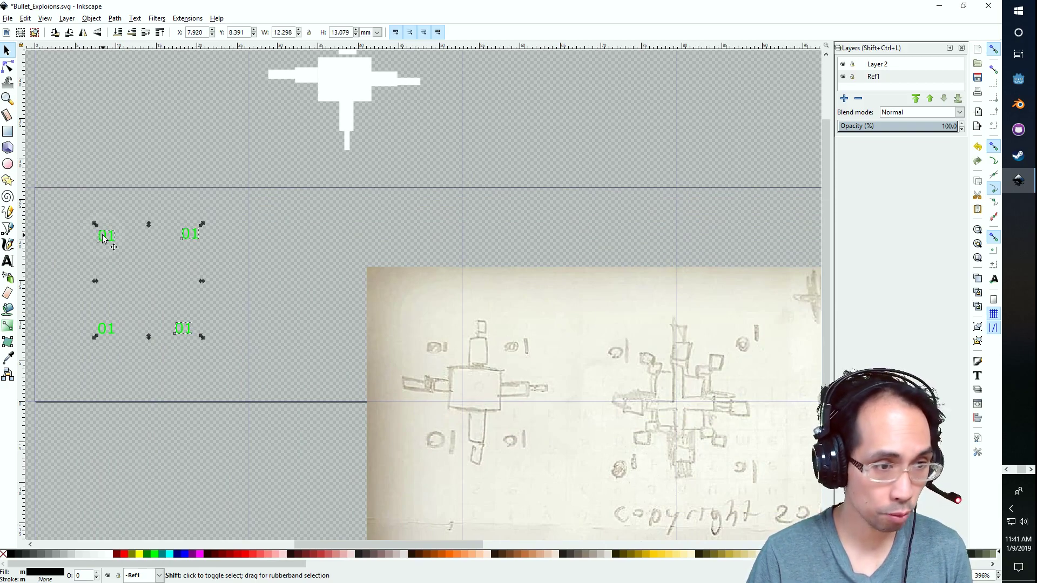
{"action": "left_click", "coordinate": [107, 328], "text": "shift"}
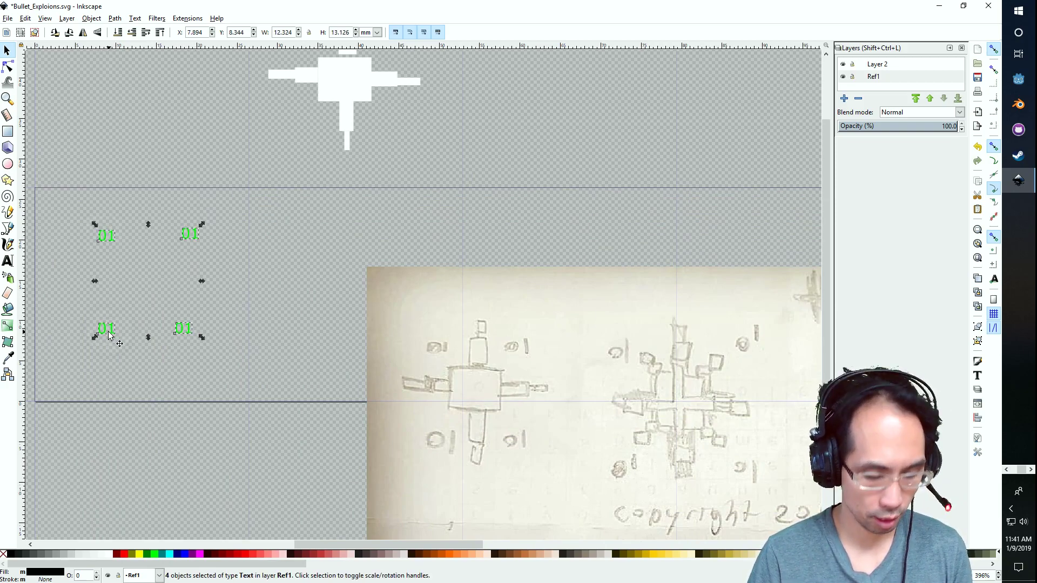
{"action": "key", "text": "ctrl+g"}
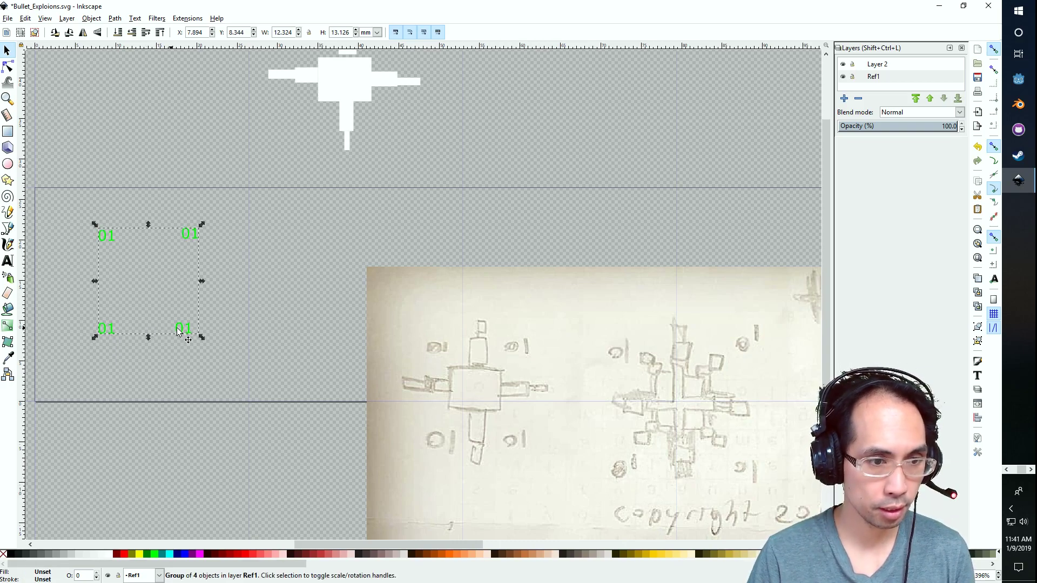
{"action": "left_click_drag", "start_coordinate": [192, 330], "coordinate": [389, 142]}
Move the sketch image back to the page's left edge, then lock Ref1 and make Layer 2 active.
{"action": "mouse_move", "coordinate": [459, 377]}
{"action": "left_mouse_down"}
{"action": "mouse_move", "coordinate": [265, 314]}
{"action": "mouse_move", "coordinate": [117, 291]}
{"action": "mouse_move", "coordinate": [112, 275]}
{"action": "mouse_move", "coordinate": [124, 277]}
{"action": "left_mouse_up"}
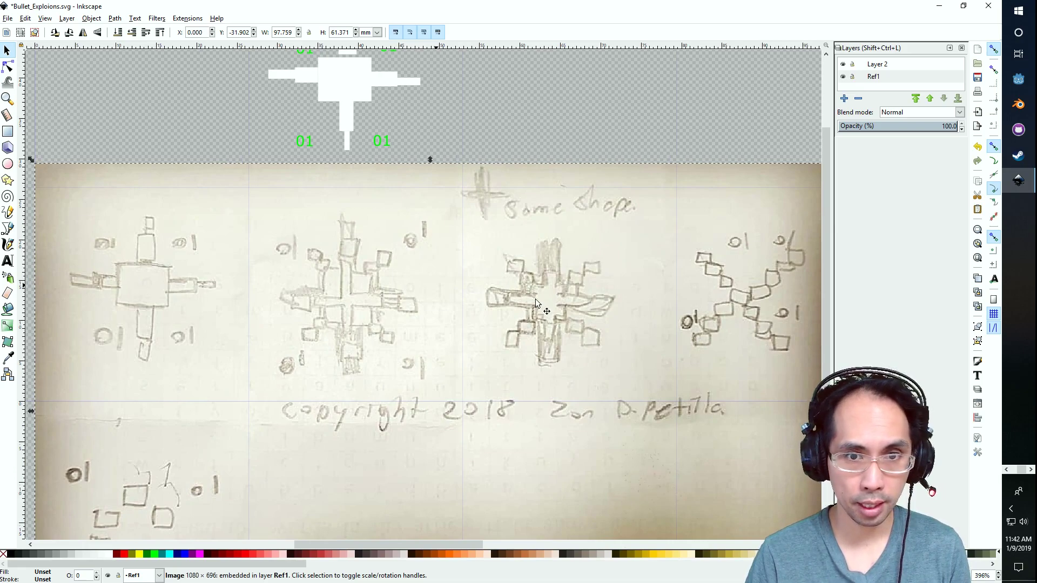
{"action": "left_click", "coordinate": [852, 78]}
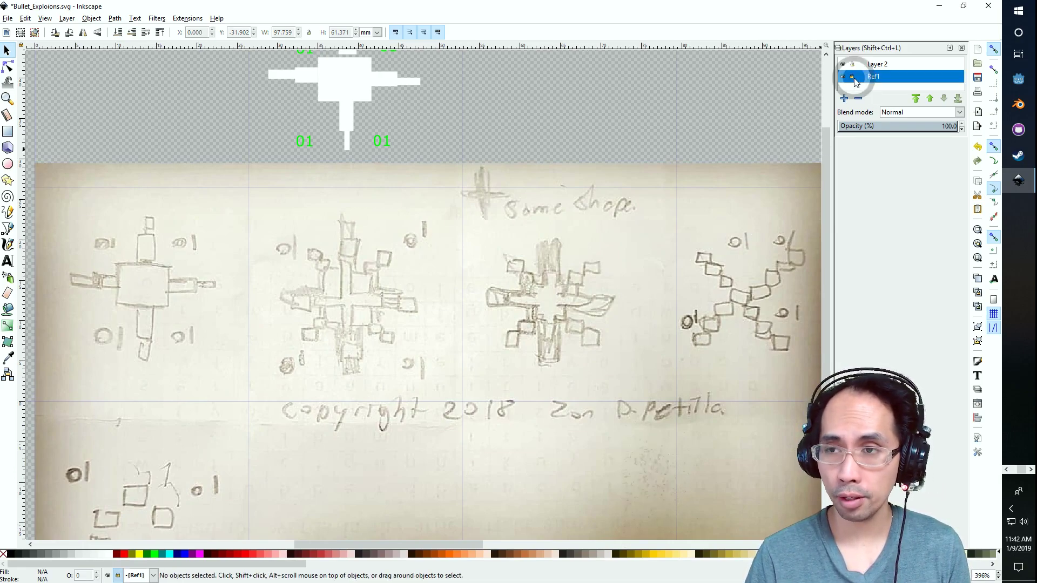
{"action": "left_click", "coordinate": [876, 65]}
{"action": "scroll", "coordinate": [495, 272], "scroll_direction": "down", "scroll_amount": 2}
{"action": "scroll", "coordinate": [374, 259], "scroll_direction": "down", "scroll_amount": 3, "text": "ctrl"}
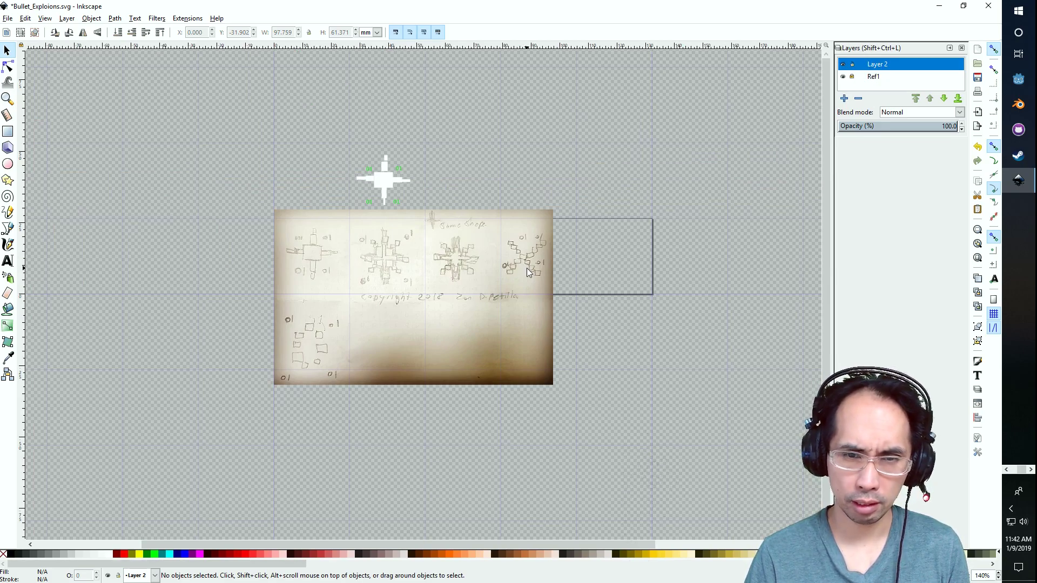
{"action": "scroll", "coordinate": [490, 310], "scroll_direction": "up", "scroll_amount": 2, "text": "ctrl"}
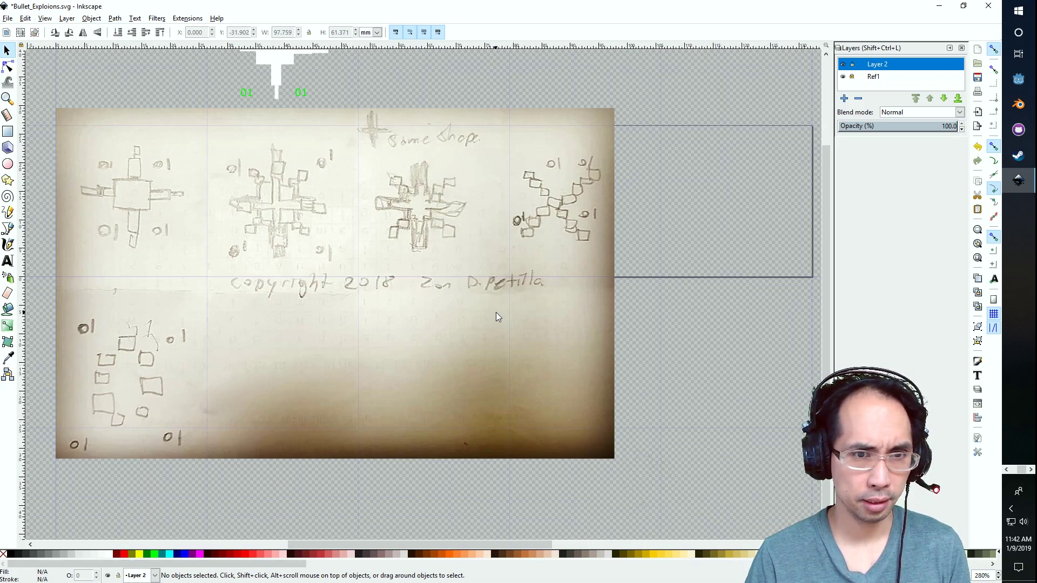
Unlock Ref1, stretch the sketch image to about 106 mm wide with its drawings inside the grid cells, and lock the layer again.
{"action": "left_click", "coordinate": [871, 76]}
{"action": "left_click", "coordinate": [557, 309]}
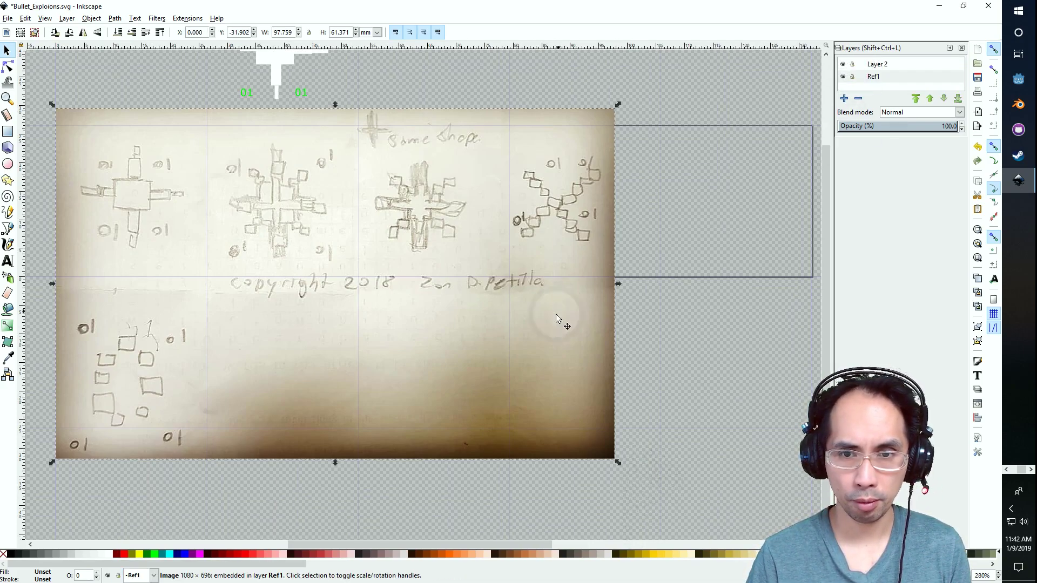
{"action": "left_click_drag", "start_coordinate": [556, 322], "coordinate": [565, 322]}
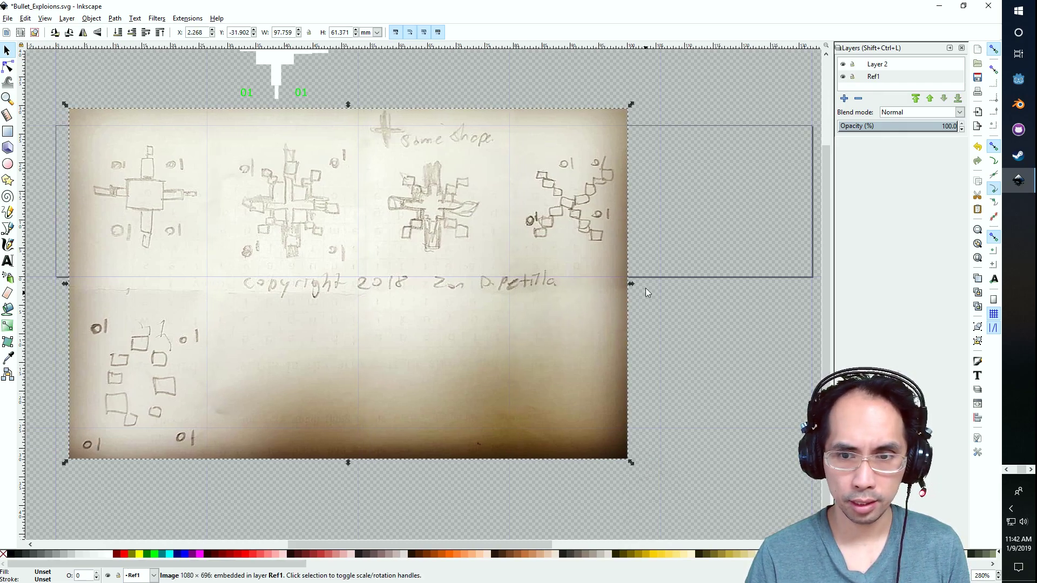
{"action": "mouse_move", "coordinate": [633, 283]}
{"action": "left_mouse_down"}
{"action": "mouse_move", "coordinate": [670, 281]}
{"action": "mouse_move", "coordinate": [659, 286]}
{"action": "left_mouse_up"}
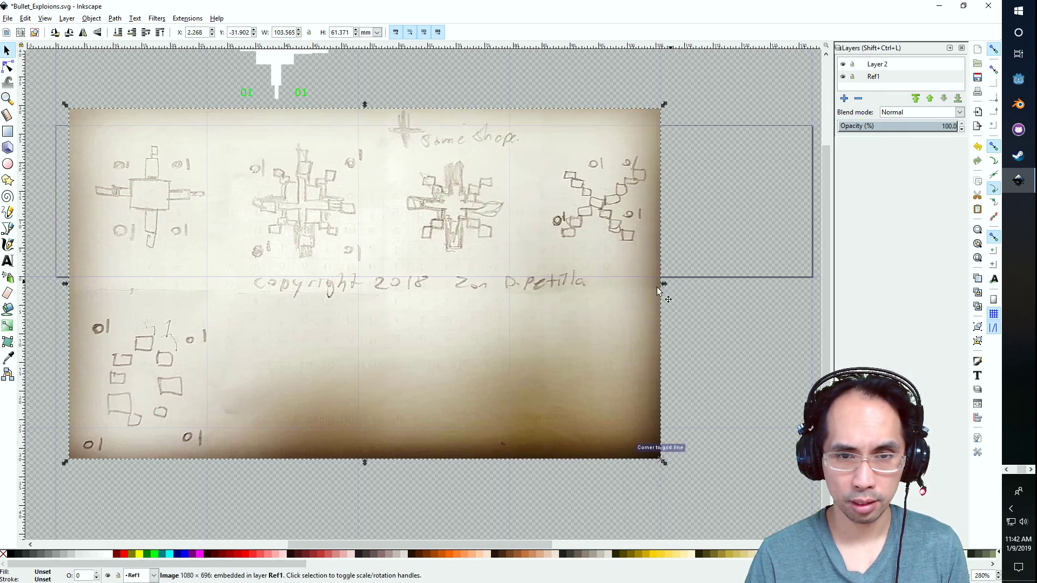
{"action": "left_click_drag", "start_coordinate": [592, 327], "coordinate": [570, 325]}
{"action": "left_click_drag", "start_coordinate": [642, 286], "coordinate": [655, 287]}
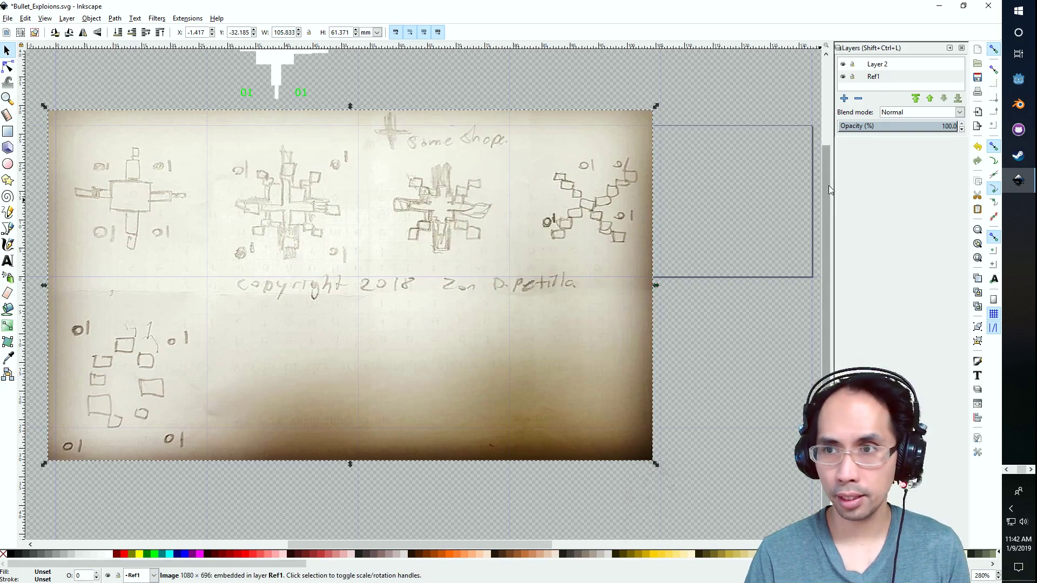
{"action": "left_click", "coordinate": [877, 64]}
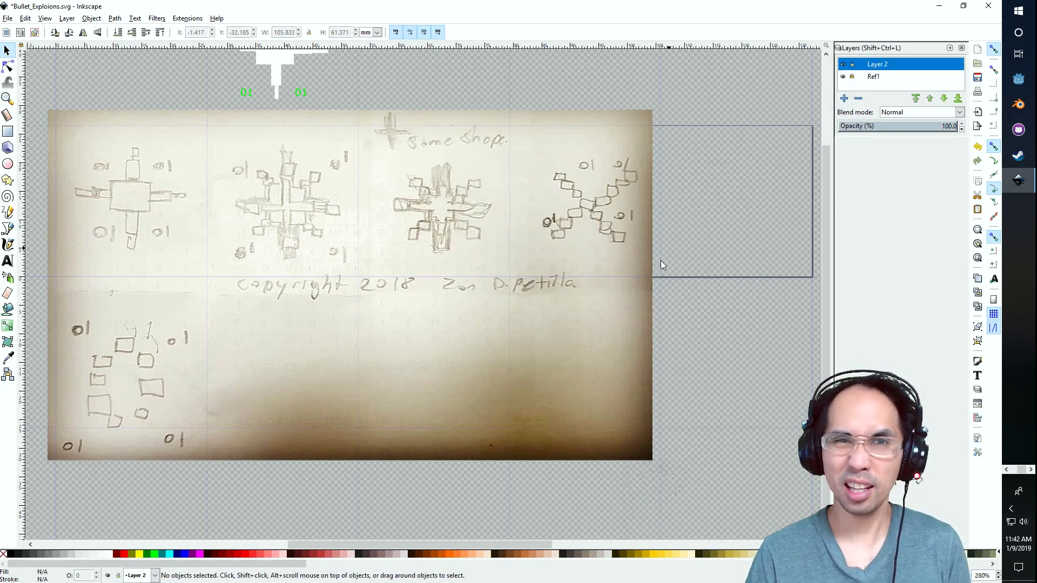
Unlock Ref1 and move the group of 01 texts slightly up around the white cross.
{"action": "scroll", "coordinate": [530, 319], "scroll_direction": "up", "scroll_amount": 2}
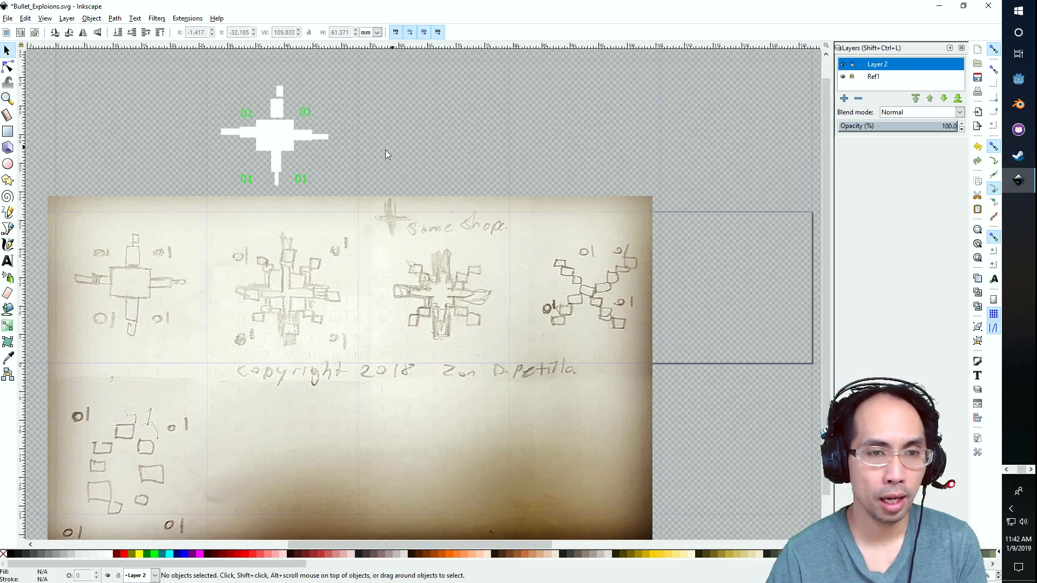
{"action": "left_click", "coordinate": [301, 180]}
{"action": "left_click", "coordinate": [852, 76]}
{"action": "left_click_drag", "start_coordinate": [217, 88], "coordinate": [373, 187]}
{"action": "left_click", "coordinate": [300, 170]}
{"action": "left_click_drag", "start_coordinate": [300, 169], "coordinate": [300, 168]}
Group the white cross with the 01 texts and cut the combined group from Ref1.
{"action": "left_click", "coordinate": [151, 82]}
{"action": "mouse_move", "coordinate": [167, 64]}
{"action": "left_mouse_down"}
{"action": "mouse_move", "coordinate": [251, 141]}
{"action": "mouse_move", "coordinate": [362, 193]}
{"action": "left_mouse_up"}
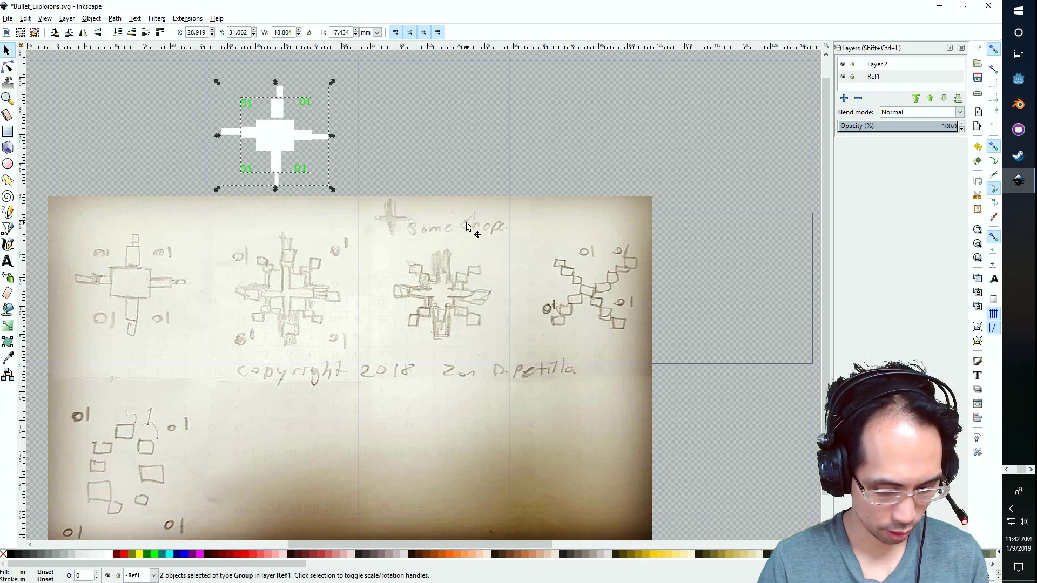
{"action": "key", "text": "ctrl+g"}
{"action": "key", "text": "ctrl"}
{"action": "key", "text": "ctrl+x"}
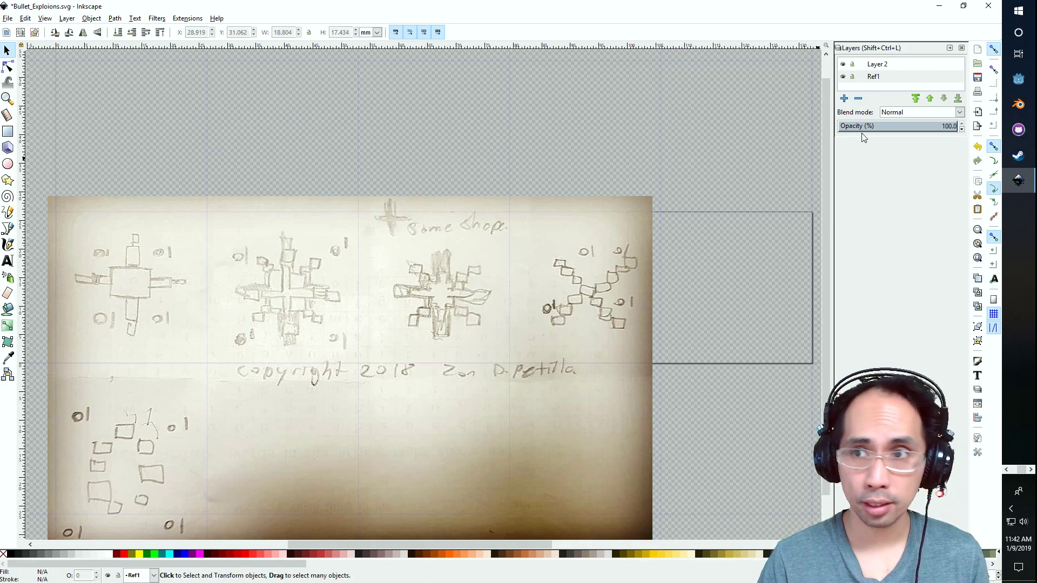
Lock Ref1, paste the group into Layer 2, and place it over the first explosion sketch.
{"action": "left_click", "coordinate": [867, 77]}
{"action": "left_click", "coordinate": [852, 77]}
{"action": "left_click", "coordinate": [888, 65]}
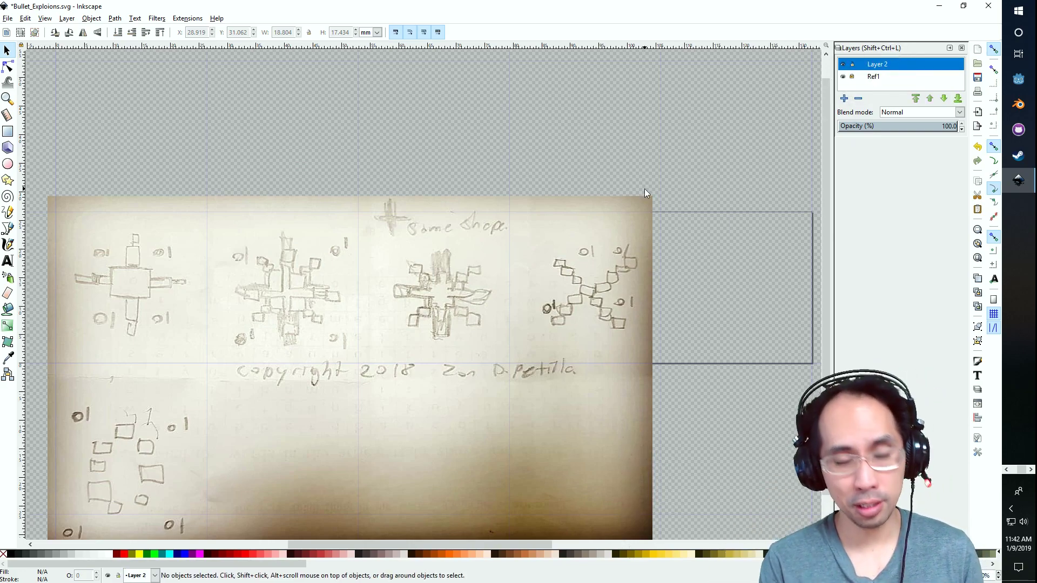
{"action": "key", "text": "ctrl+v"}
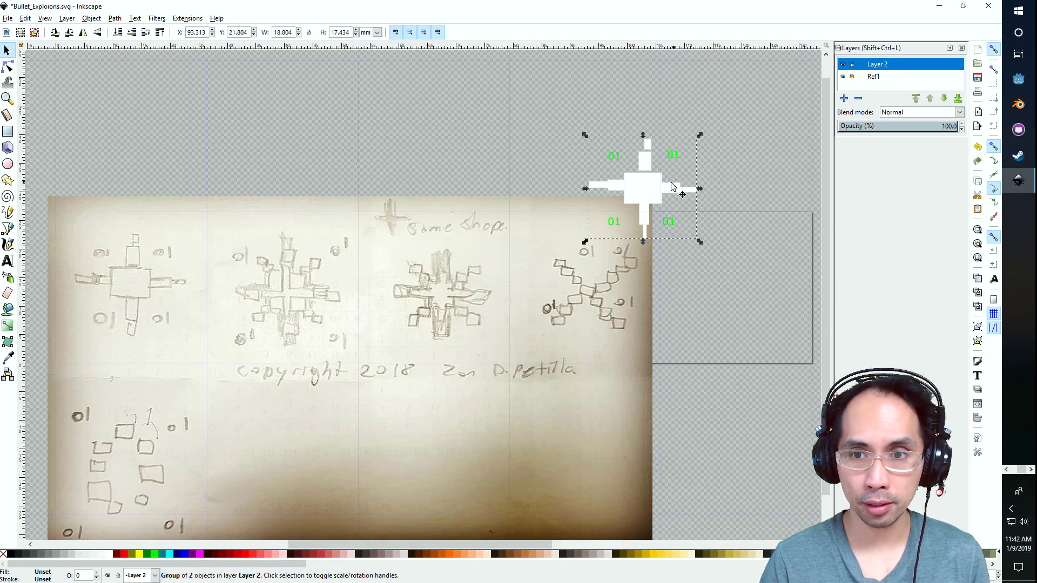
{"action": "mouse_move", "coordinate": [646, 195]}
{"action": "left_mouse_down"}
{"action": "mouse_move", "coordinate": [486, 200]}
{"action": "mouse_move", "coordinate": [129, 288]}
{"action": "left_mouse_up"}
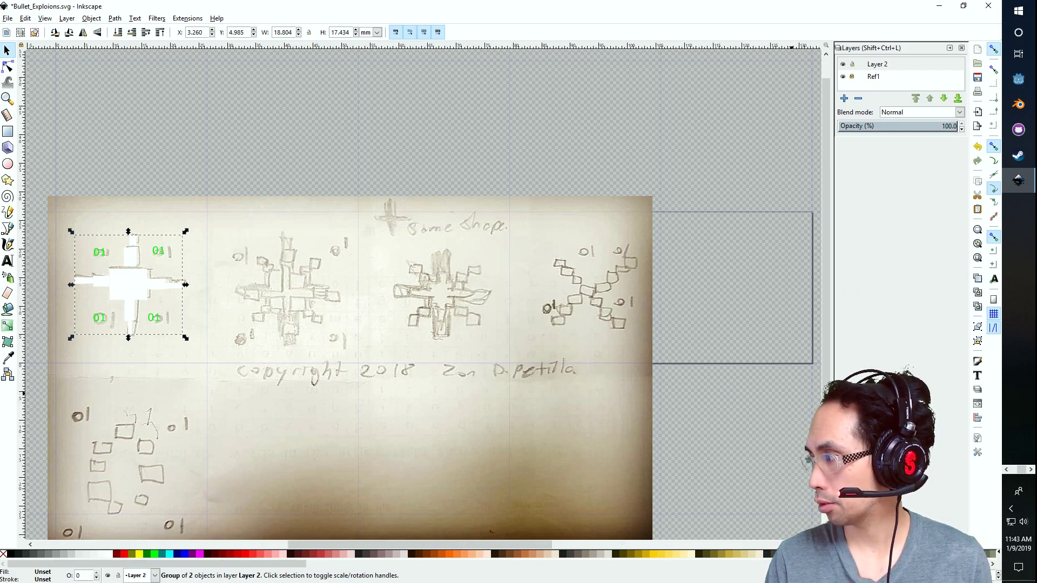
Set Layer 2's opacity to 27% and draw a vertical bar about 2.3 × 18.8 mm over the second explosion sketch.
{"action": "scroll", "coordinate": [241, 332], "scroll_direction": "up", "scroll_amount": 2, "text": "ctrl"}
{"action": "key", "text": "x"}
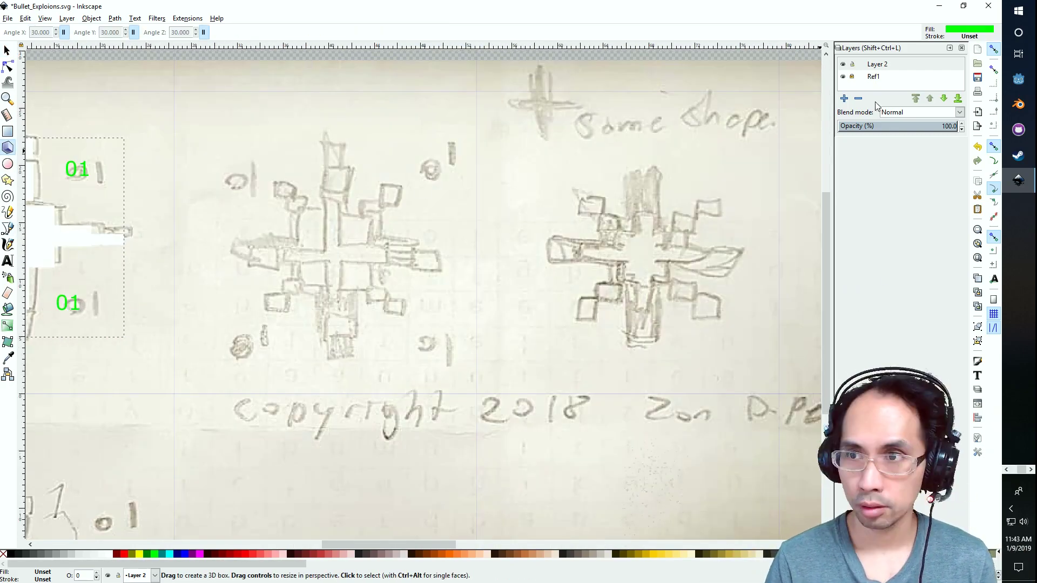
{"action": "scroll", "coordinate": [920, 112], "scroll_direction": "down", "scroll_amount": 1}
{"action": "scroll", "coordinate": [920, 113], "scroll_direction": "up", "scroll_amount": 1}
{"action": "left_click", "coordinate": [960, 130]}
{"action": "key", "text": "r"}
{"action": "left_click_drag", "start_coordinate": [322, 144], "coordinate": [349, 358]}
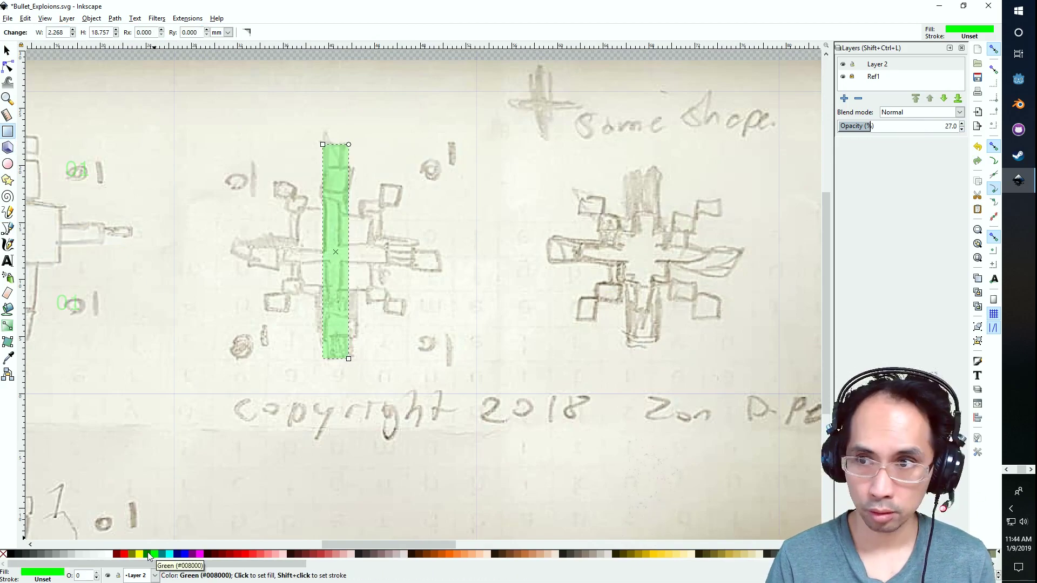
Add a centre square and a horizontal bar over the vertical bar, forming a green (#008000) cross about 18.4 × 18.8 mm.
{"action": "left_click", "coordinate": [886, 128]}
{"action": "left_click_drag", "start_coordinate": [887, 136], "coordinate": [908, 135]}
{"action": "left_click_drag", "start_coordinate": [292, 207], "coordinate": [374, 290]}
{"action": "left_click_drag", "start_coordinate": [231, 241], "coordinate": [442, 268]}
{"action": "scroll", "coordinate": [323, 223], "scroll_direction": "down", "scroll_amount": 1, "text": "ctrl"}
Duplicate the green cross's three rectangles and place the copy over the third explosion sketch at 59% opacity.
{"action": "key", "text": "s"}
{"action": "left_click", "coordinate": [336, 294], "text": "shift"}
{"action": "key", "text": "ctrl+d"}
{"action": "left_click_drag", "start_coordinate": [352, 248], "coordinate": [567, 249]}
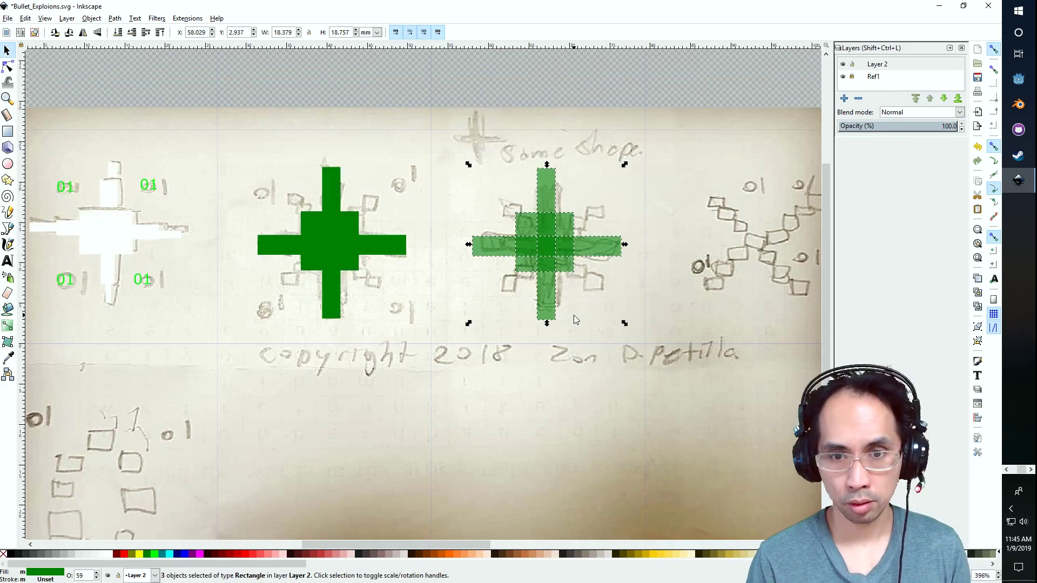
Duplicate the white cross group, place the copy over the green cross on the second sketch, and ungroup it.
{"action": "left_click_drag", "start_coordinate": [248, 157], "coordinate": [416, 362]}
{"action": "left_click", "coordinate": [126, 237]}
{"action": "key", "text": "ctrl+d"}
{"action": "left_click_drag", "start_coordinate": [125, 238], "coordinate": [347, 234]}
{"action": "scroll", "coordinate": [349, 257], "scroll_direction": "up", "scroll_amount": 2, "text": "ctrl"}
{"action": "key", "text": "ctrl+shift+g"}
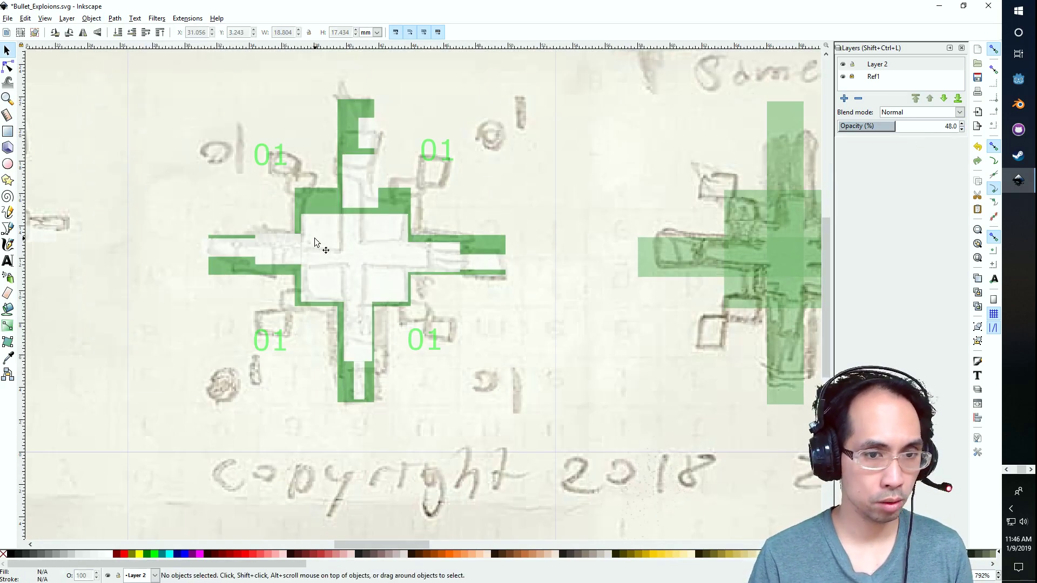
Delete the copied white centre square and reshape the inner arms into two thin bars crossing at the green cross's centre.
{"action": "left_click", "coordinate": [285, 254]}
{"action": "key", "text": "Delete"}
{"action": "left_click_drag", "start_coordinate": [360, 319], "coordinate": [354, 201]}
{"action": "left_click_drag", "start_coordinate": [350, 245], "coordinate": [350, 317]}
{"action": "left_click_drag", "start_coordinate": [297, 250], "coordinate": [281, 250]}
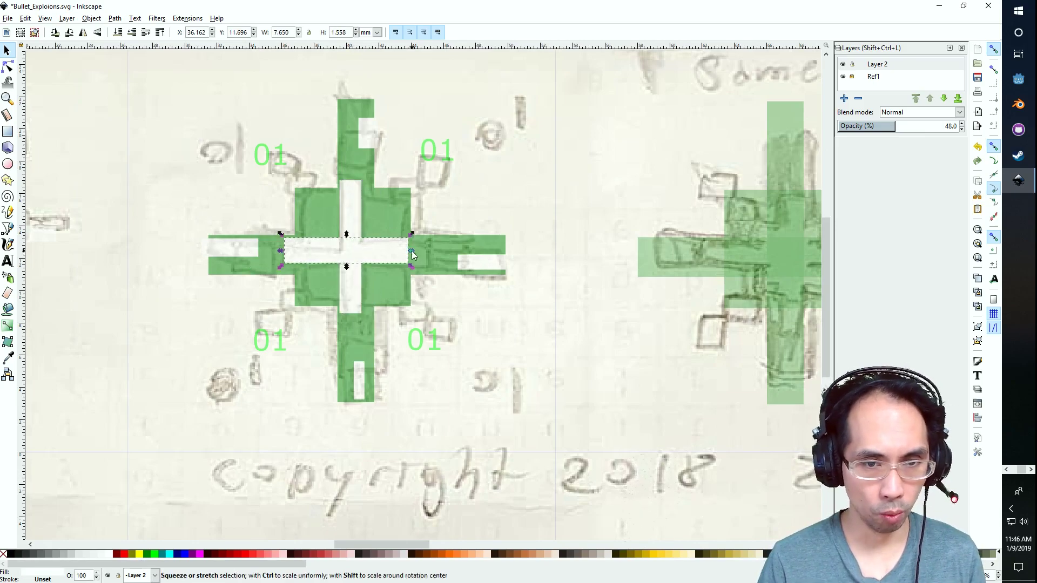
{"action": "left_click_drag", "start_coordinate": [411, 250], "coordinate": [424, 250]}
Line up the outer white bars with the ends of the inner white cross and set Layer 2's opacity to 100%.
{"action": "left_click_drag", "start_coordinate": [478, 263], "coordinate": [460, 254]}
{"action": "left_click", "coordinate": [246, 246]}
{"action": "left_click_drag", "start_coordinate": [247, 250], "coordinate": [273, 259]}
{"action": "left_click_drag", "start_coordinate": [225, 270], "coordinate": [233, 262]}
{"action": "left_click_drag", "start_coordinate": [348, 205], "coordinate": [353, 206]}
{"action": "left_click_drag", "start_coordinate": [359, 358], "coordinate": [355, 311]}
{"action": "scroll", "coordinate": [355, 324], "scroll_direction": "down", "scroll_amount": 1}
{"action": "left_click_drag", "start_coordinate": [355, 382], "coordinate": [355, 350]}
{"action": "left_click_drag", "start_coordinate": [895, 126], "coordinate": [958, 127]}
Replace the top white tip with a copy of the bottom tip bar, placed above the inner white cross.
{"action": "left_click", "coordinate": [262, 236]}
{"action": "left_click", "coordinate": [367, 114]}
{"action": "key", "text": "Delete"}
{"action": "left_click", "coordinate": [356, 324]}
{"action": "key", "text": "ctrl+c"}
{"action": "key", "text": "ctrl+b"}
{"action": "key", "text": "ctrl+v"}
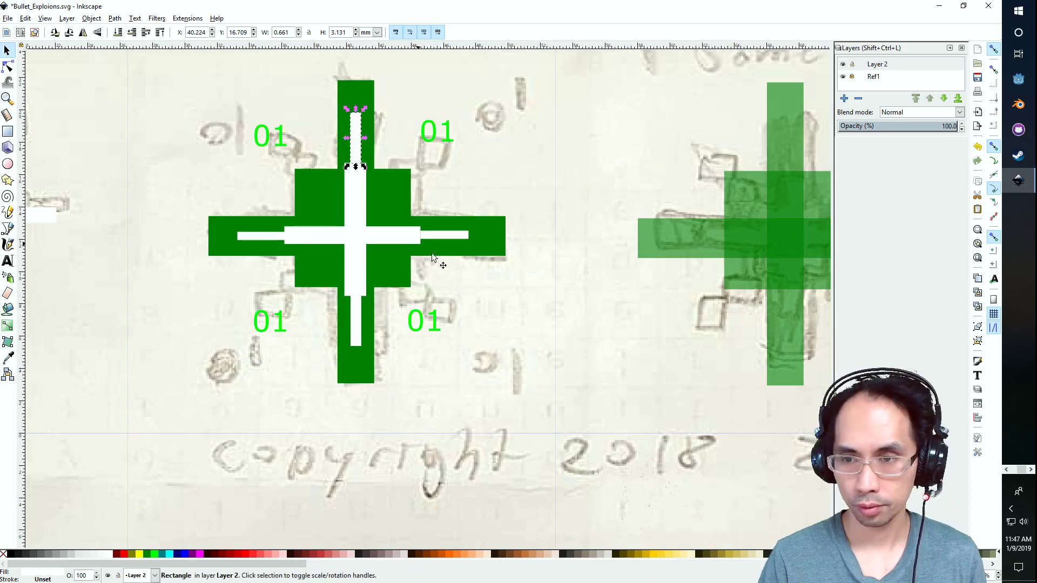
Group the white bars of the second frame's cross and place a copy at the centre of the third frame's green cross.
{"action": "scroll", "coordinate": [570, 262], "scroll_direction": "down", "scroll_amount": 1, "text": "ctrl"}
{"action": "left_click", "coordinate": [420, 168], "text": "shift"}
{"action": "left_click", "coordinate": [423, 241], "text": "shift"}
{"action": "key", "text": "ctrl+g"}
{"action": "left_click_drag", "start_coordinate": [423, 241], "coordinate": [727, 243]}
{"action": "scroll", "coordinate": [626, 270], "scroll_direction": "down", "scroll_amount": 1, "text": "ctrl"}
{"action": "key", "text": "ctrl+c"}
{"action": "key", "text": "ctrl+v"}
{"action": "left_click_drag", "start_coordinate": [338, 132], "coordinate": [483, 259]}
{"action": "middle_click_drag", "start_coordinate": [783, 353], "coordinate": [641, 285]}
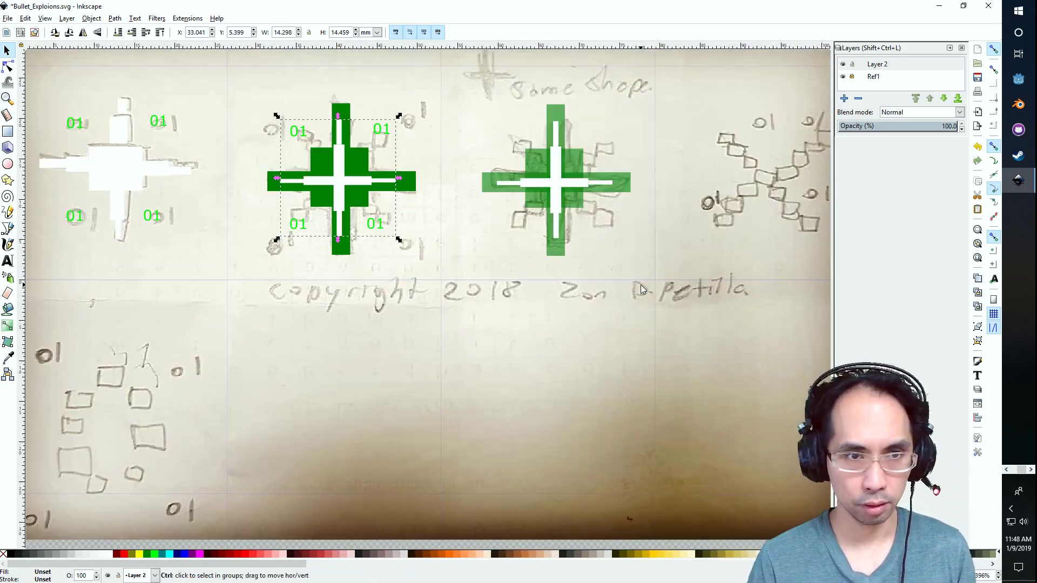
Ungroup the third frame's white cross and move its four tip bars outward to the ends of the green arms.
{"action": "left_click_drag", "start_coordinate": [358, 181], "coordinate": [358, 178]}
{"action": "left_click", "coordinate": [557, 181]}
{"action": "left_click", "coordinate": [91, 18]}
{"action": "left_click", "coordinate": [112, 111]}
{"action": "left_click", "coordinate": [621, 119]}
{"action": "left_click_drag", "start_coordinate": [557, 131], "coordinate": [559, 104]}
{"action": "left_click_drag", "start_coordinate": [606, 183], "coordinate": [630, 181]}
{"action": "left_click_drag", "start_coordinate": [503, 183], "coordinate": [484, 183]}
{"action": "left_click_drag", "start_coordinate": [556, 226], "coordinate": [556, 251]}
{"action": "left_click", "coordinate": [556, 202]}
{"action": "left_click_drag", "start_coordinate": [555, 217], "coordinate": [582, 183], "text": "shift"}
{"action": "left_click", "coordinate": [605, 241]}
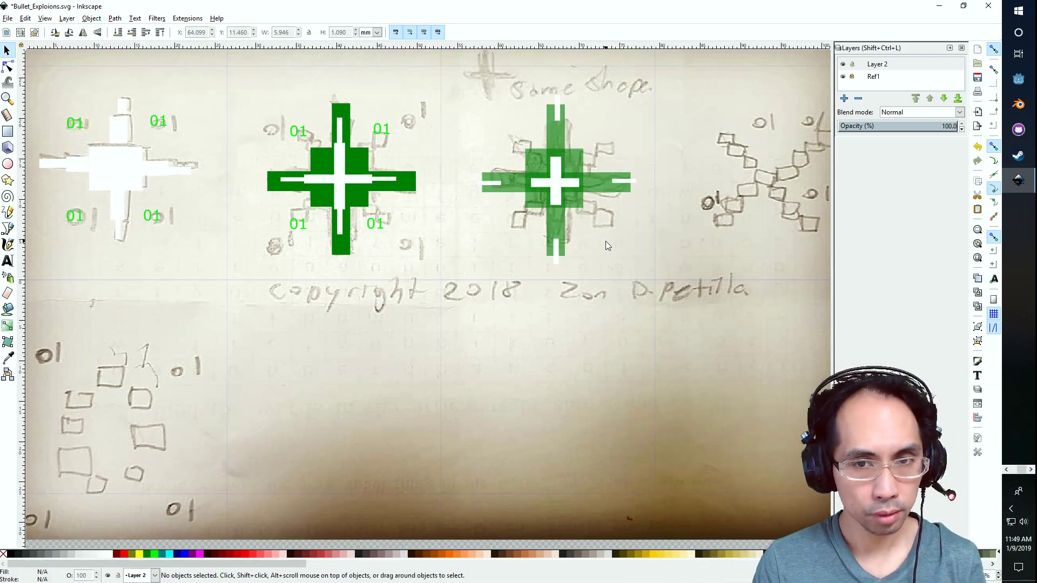
Draw a bright green rectangle, about 3.27 × 2.61 mm, at the centre of the X-shaped sketch in the fourth frame.
{"action": "left_click", "coordinate": [156, 553]}
{"action": "middle_click_drag", "start_coordinate": [412, 256], "coordinate": [445, 195]}
{"action": "scroll", "coordinate": [445, 196], "scroll_direction": "down", "scroll_amount": 1, "text": "ctrl"}
{"action": "left_click", "coordinate": [8, 131]}
{"action": "scroll", "coordinate": [677, 126], "scroll_direction": "up", "scroll_amount": 1, "text": "ctrl"}
{"action": "left_click_drag", "start_coordinate": [692, 132], "coordinate": [718, 154]}
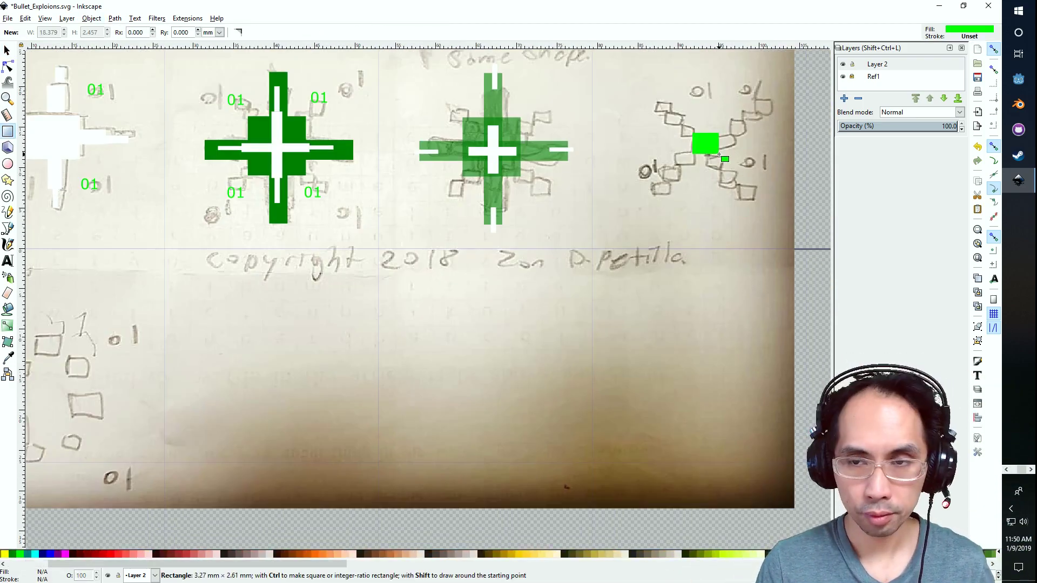
Draw a bright green core square behind the second frame's white cross and four small squares at the core's corners.
{"action": "left_click_drag", "start_coordinate": [257, 127], "coordinate": [296, 165]}
{"action": "key", "text": "Page_Down"}
{"action": "left_click_drag", "start_coordinate": [294, 116], "coordinate": [306, 128]}
{"action": "left_click_drag", "start_coordinate": [246, 114], "coordinate": [260, 128]}
{"action": "left_click_drag", "start_coordinate": [241, 163], "coordinate": [257, 179]}
{"action": "left_click_drag", "start_coordinate": [295, 165], "coordinate": [308, 178]}
{"action": "key", "text": "Page_Down"}
Draw a bright green core behind the third frame's white cross and stepped squares running diagonally outward from its corners.
{"action": "mouse_move", "coordinate": [475, 131]}
{"action": "left_mouse_down"}
{"action": "mouse_move", "coordinate": [512, 166]}
{"action": "mouse_move", "coordinate": [478, 178]}
{"action": "left_mouse_up"}
{"action": "scroll", "coordinate": [542, 149], "scroll_direction": "up", "scroll_amount": 2}
{"action": "key", "text": "Page_Down"}
{"action": "mouse_move", "coordinate": [447, 150]}
{"action": "left_mouse_down"}
{"action": "mouse_move", "coordinate": [465, 167]}
{"action": "mouse_move", "coordinate": [527, 177]}
{"action": "left_mouse_up"}
{"action": "left_click_drag", "start_coordinate": [524, 151], "coordinate": [539, 166]}
{"action": "left_click_drag", "start_coordinate": [462, 210], "coordinate": [476, 222]}
{"action": "left_click_drag", "start_coordinate": [442, 223], "coordinate": [463, 240]}
{"action": "left_click_drag", "start_coordinate": [508, 208], "coordinate": [523, 222]}
{"action": "left_click_drag", "start_coordinate": [525, 222], "coordinate": [541, 239]}
Place four bright green squares, about 2.1 × 2.2 mm, diagonally around the centre rectangle of the fourth frame's X.
{"action": "key", "text": "F1"}
{"action": "left_click", "coordinate": [459, 231]}
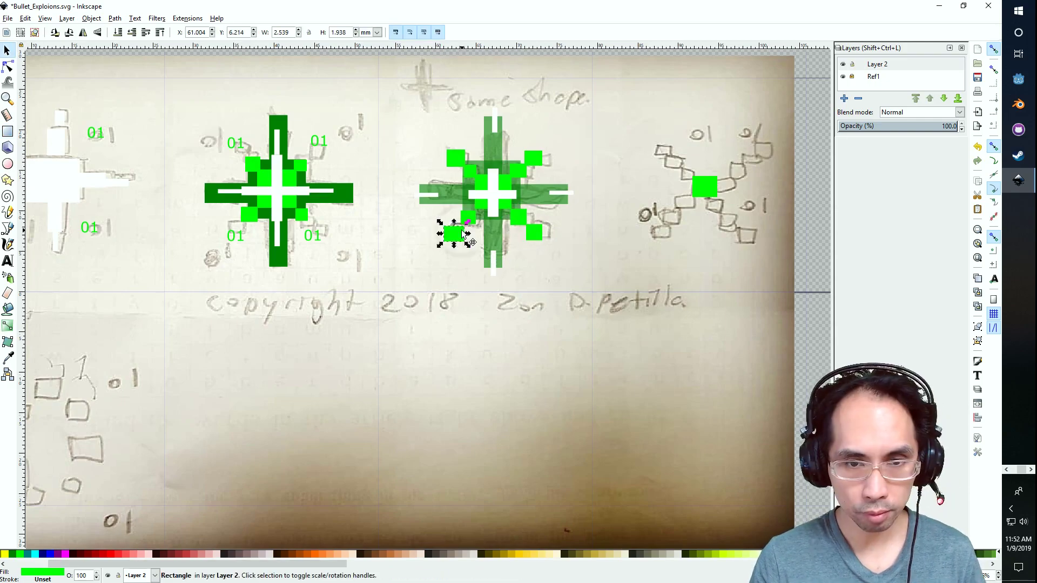
{"action": "left_click_drag", "start_coordinate": [303, 564], "coordinate": [339, 564]}
{"action": "scroll", "coordinate": [537, 278], "scroll_direction": "down", "scroll_amount": 3, "text": "ctrl"}
{"action": "scroll", "coordinate": [588, 283], "scroll_direction": "up", "scroll_amount": 5, "text": "ctrl"}
{"action": "key", "text": "ctrl+v"}
{"action": "key", "text": "ctrl+v"}
{"action": "key", "text": "ctrl+v"}
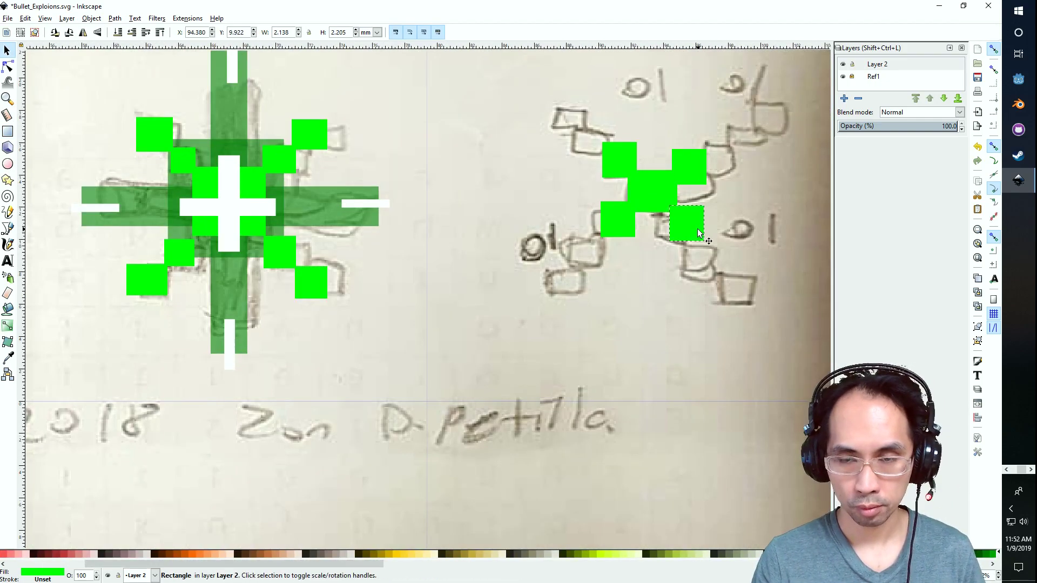
Extend the diagonal arms of the fourth frame's X with further copies of the green square, following the sketch.
{"action": "key", "text": "ctrl+v"}
{"action": "key", "text": "ctrl+v"}
{"action": "scroll", "coordinate": [550, 130], "scroll_direction": "down", "scroll_amount": 2}
{"action": "scroll", "coordinate": [490, 130], "scroll_direction": "down", "scroll_amount": 1, "text": "ctrl"}
{"action": "key", "text": "ctrl+v"}
{"action": "left_click", "coordinate": [581, 121]}
{"action": "key", "text": "ctrl+v"}
{"action": "key", "text": "ctrl+v"}
{"action": "key", "text": "ctrl+v"}
{"action": "key", "text": "ctrl+v"}
{"action": "left_click", "coordinate": [637, 124]}
{"action": "scroll", "coordinate": [633, 193], "scroll_direction": "down", "scroll_amount": 2, "text": "ctrl"}
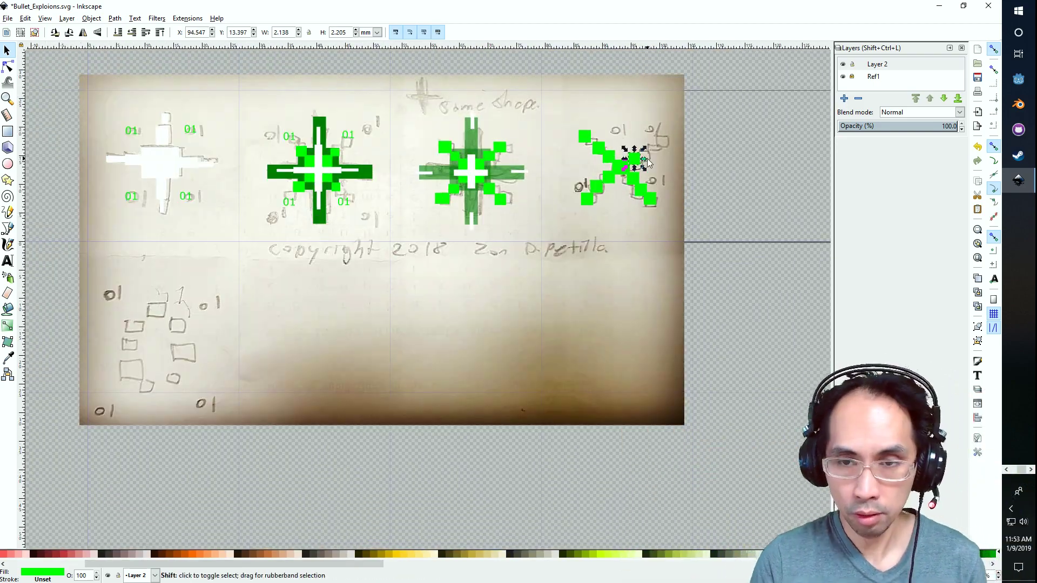
Complete the upper-right arm of the X and shrink its end squares to about 1.6 × 1.7 mm.
{"action": "scroll", "coordinate": [649, 162], "scroll_direction": "up", "scroll_amount": 2, "text": "ctrl"}
{"action": "key", "text": "ctrl+v"}
{"action": "key", "text": "ctrl+v"}
{"action": "left_click", "coordinate": [505, 110]}
{"action": "left_click_drag", "start_coordinate": [490, 93], "coordinate": [497, 100]}
{"action": "left_click", "coordinate": [651, 110]}
{"action": "left_click_drag", "start_coordinate": [669, 95], "coordinate": [661, 101]}
{"action": "left_click_drag", "start_coordinate": [652, 218], "coordinate": [646, 223]}
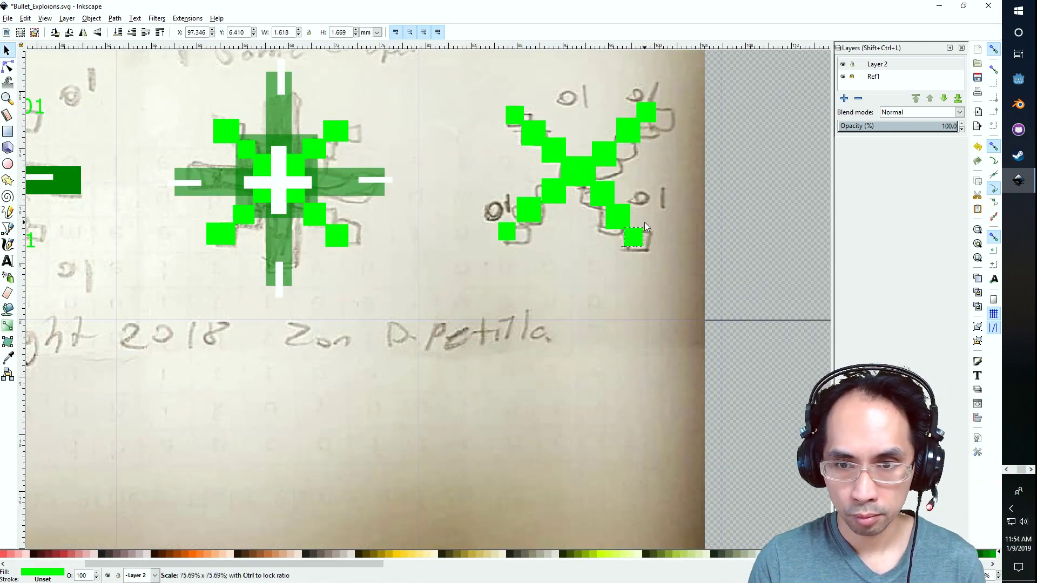
Shrink the outermost diagonal squares of the third frame's green cross and adjust the lower-right ones.
{"action": "scroll", "coordinate": [548, 261], "scroll_direction": "down", "scroll_amount": 2, "text": "ctrl"}
{"action": "left_click", "coordinate": [368, 335]}
{"action": "scroll", "coordinate": [400, 217], "scroll_direction": "up", "scroll_amount": 2, "text": "ctrl"}
{"action": "left_click", "coordinate": [377, 175]}
{"action": "left_click_drag", "start_coordinate": [359, 159], "coordinate": [366, 167]}
{"action": "left_click_drag", "start_coordinate": [501, 160], "coordinate": [496, 167]}
{"action": "double_click", "coordinate": [373, 278]}
{"action": "left_click_drag", "start_coordinate": [352, 293], "coordinate": [363, 285]}
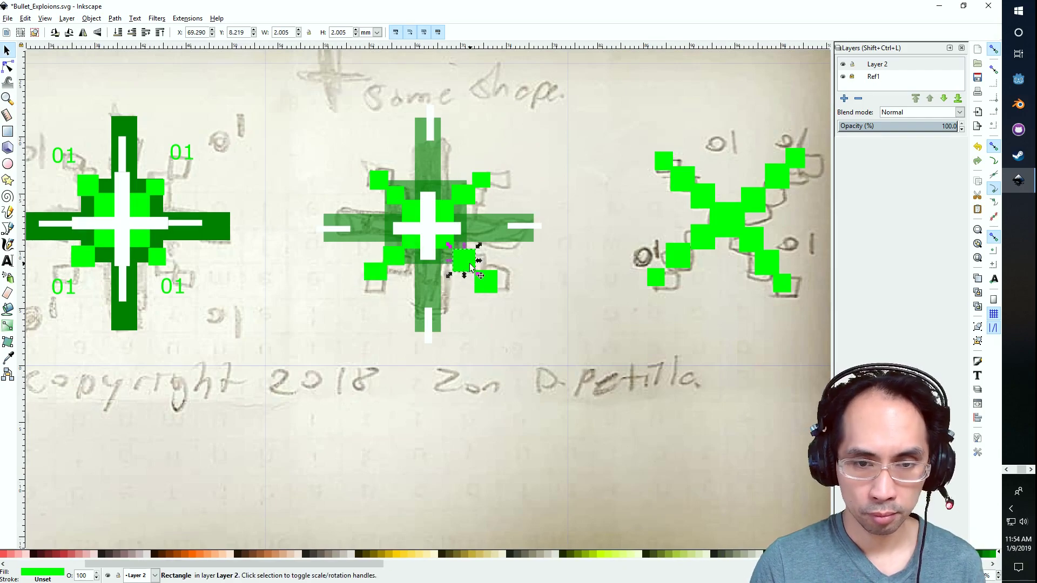
{"action": "left_click_drag", "start_coordinate": [501, 295], "coordinate": [491, 287]}
Draw bright green squares of different sizes over the scattered-squares sketch below the first frame.
{"action": "scroll", "coordinate": [453, 330], "scroll_direction": "down", "scroll_amount": 3, "text": "ctrl"}
{"action": "scroll", "coordinate": [232, 404], "scroll_direction": "up", "scroll_amount": 2, "text": "ctrl"}
{"action": "scroll", "coordinate": [326, 224], "scroll_direction": "down", "scroll_amount": 1, "text": "ctrl"}
{"action": "left_click", "coordinate": [7, 131]}
{"action": "scroll", "coordinate": [215, 403], "scroll_direction": "up", "scroll_amount": 1, "text": "ctrl"}
{"action": "left_click_drag", "start_coordinate": [190, 365], "coordinate": [225, 398]}
{"action": "left_click_drag", "start_coordinate": [281, 311], "coordinate": [314, 341]}
{"action": "left_click_drag", "start_coordinate": [276, 358], "coordinate": [297, 378]}
{"action": "left_click_drag", "start_coordinate": [240, 288], "coordinate": [257, 308]}
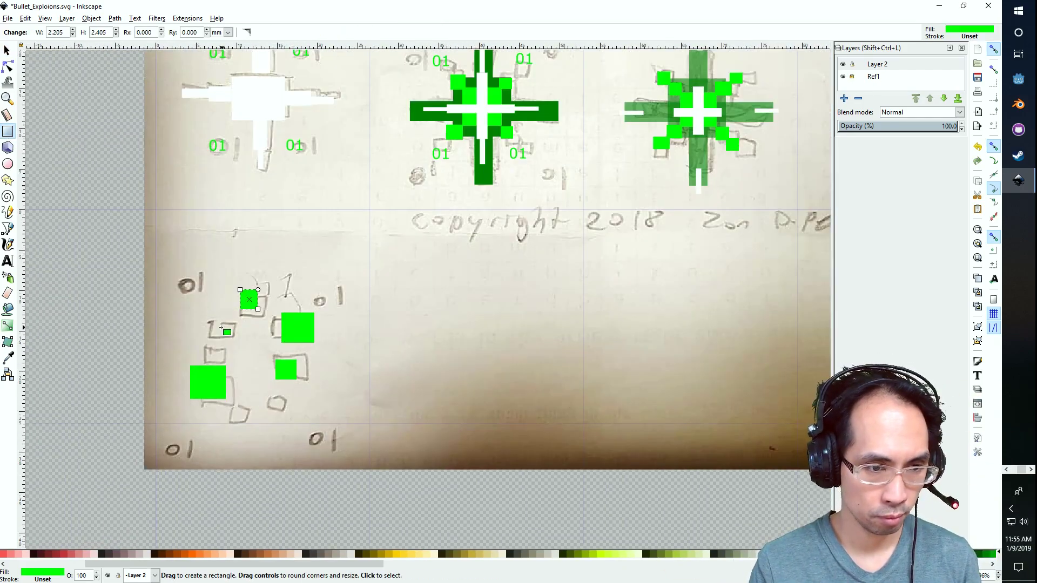
Hide the Ref1 layer and move the seven scattered green squares into the fifth frame at the page's end.
{"action": "scroll", "coordinate": [264, 247], "scroll_direction": "down", "scroll_amount": 2, "text": "ctrl"}
{"action": "left_click", "coordinate": [843, 77]}
{"action": "scroll", "coordinate": [339, 80], "scroll_direction": "down", "scroll_amount": 1, "text": "ctrl"}
{"action": "left_click", "coordinate": [8, 51]}
{"action": "left_click_drag", "start_coordinate": [239, 211], "coordinate": [320, 287]}
{"action": "left_click_drag", "start_coordinate": [293, 255], "coordinate": [599, 166]}
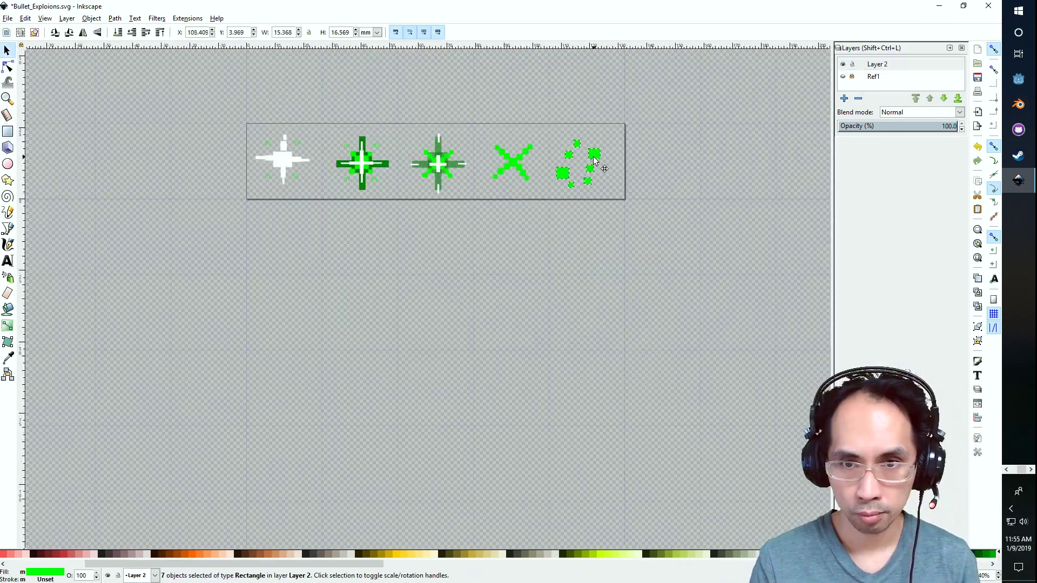
Add small white and dark green rectangles among the bright green squares of the fifth frame.
{"action": "scroll", "coordinate": [587, 161], "scroll_direction": "up", "scroll_amount": 2, "text": "ctrl"}
{"action": "left_click_drag", "start_coordinate": [175, 565], "coordinate": [95, 565]}
{"action": "left_click", "coordinate": [8, 131]}
{"action": "left_click_drag", "start_coordinate": [549, 128], "coordinate": [557, 140]}
{"action": "left_click_drag", "start_coordinate": [594, 173], "coordinate": [604, 184]}
{"action": "left_click_drag", "start_coordinate": [604, 122], "coordinate": [614, 136]}
{"action": "scroll", "coordinate": [216, 287], "scroll_direction": "down", "scroll_amount": 4, "text": "ctrl"}
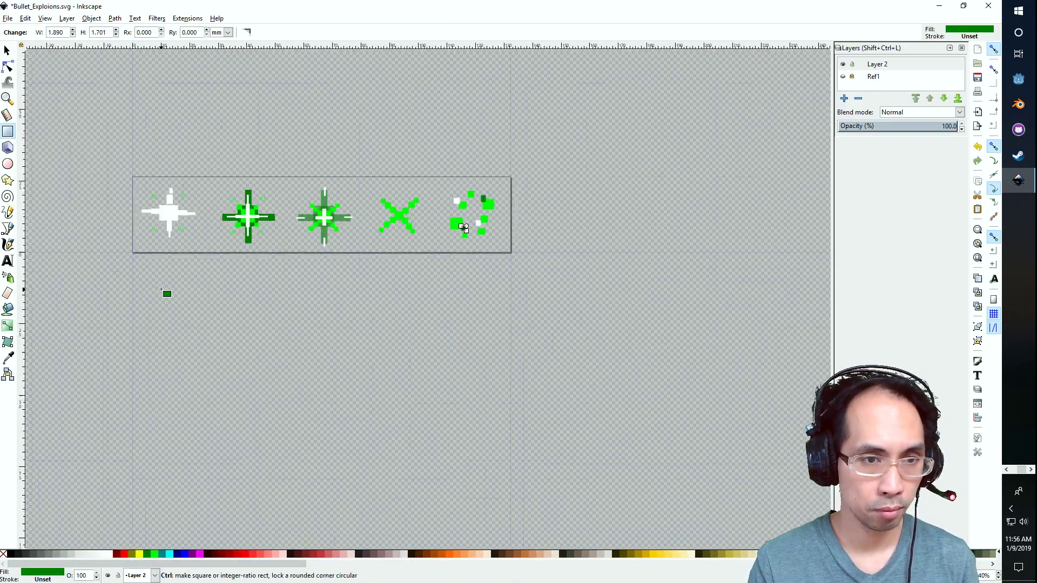
Duplicate the 01 texts into the frames further along the strip and enlarge a copy to surround the explosion shape.
{"action": "scroll", "coordinate": [164, 290], "scroll_direction": "up", "scroll_amount": 4, "text": "ctrl"}
{"action": "left_click", "coordinate": [472, 130], "text": "shift"}
{"action": "scroll", "coordinate": [295, 115], "scroll_direction": "up", "scroll_amount": 1, "text": "ctrl"}
{"action": "key", "text": "ctrl+d"}
{"action": "left_click_drag", "start_coordinate": [386, 202], "coordinate": [641, 222]}
{"action": "scroll", "coordinate": [645, 208], "scroll_direction": "down", "scroll_amount": 4, "text": "ctrl"}
{"action": "scroll", "coordinate": [711, 226], "scroll_direction": "up", "scroll_amount": 2, "text": "ctrl"}
{"action": "left_click_drag", "start_coordinate": [561, 192], "coordinate": [666, 189]}
{"action": "left_click_drag", "start_coordinate": [680, 197], "coordinate": [687, 202], "text": "shift"}
{"action": "left_click", "coordinate": [676, 273]}
Duplicate the 01 texts for the last two frames and colour the copies dark green, placing one set around the fifth frame.
{"action": "scroll", "coordinate": [510, 182], "scroll_direction": "up", "scroll_amount": 1, "text": "ctrl"}
{"action": "left_click", "coordinate": [421, 187]}
{"action": "key", "text": "ctrl+d"}
{"action": "scroll", "coordinate": [514, 160], "scroll_direction": "down", "scroll_amount": 3, "text": "ctrl"}
{"action": "left_click_drag", "start_coordinate": [474, 179], "coordinate": [760, 199]}
{"action": "scroll", "coordinate": [580, 178], "scroll_direction": "up", "scroll_amount": 3, "text": "ctrl"}
{"action": "left_click", "coordinate": [147, 554]}
{"action": "key", "text": "ctrl+d"}
{"action": "left_click", "coordinate": [175, 151]}
{"action": "left_click", "coordinate": [734, 189]}
Shrink the first frame's set of 01 texts to about 10.2 × 9.9 mm around the white cross.
{"action": "left_click", "coordinate": [97, 146]}
{"action": "left_click", "coordinate": [118, 173]}
{"action": "left_click_drag", "start_coordinate": [132, 182], "coordinate": [126, 176], "text": "shift"}
{"action": "left_click", "coordinate": [232, 277]}
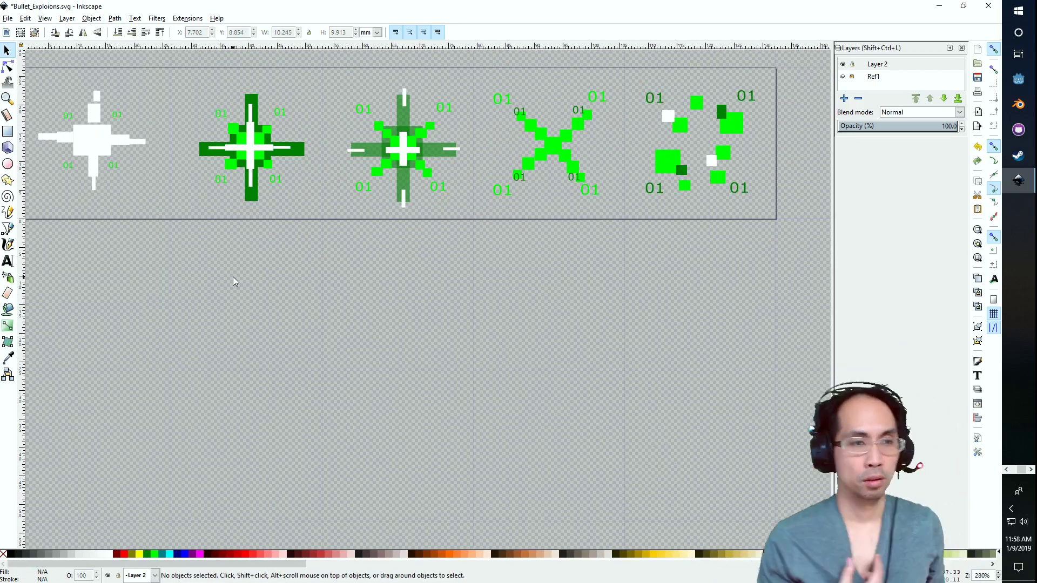
Examine the five explosion frames side by side, checking their shapes, colours and 01 texts from near and far.
{"action": "scroll", "coordinate": [378, 220], "scroll_direction": "down", "scroll_amount": 1, "text": "ctrl"}
{"action": "scroll", "coordinate": [358, 203], "scroll_direction": "up", "scroll_amount": 1, "text": "ctrl"}
{"action": "scroll", "coordinate": [525, 242], "scroll_direction": "up", "scroll_amount": 6}
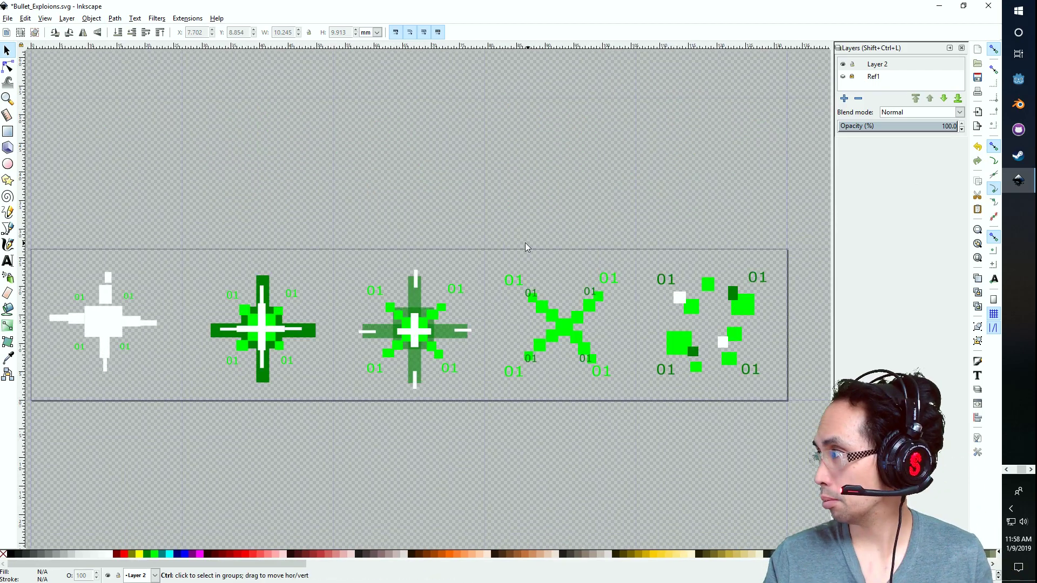
{"action": "scroll", "coordinate": [525, 242], "scroll_direction": "down", "scroll_amount": 2, "text": "ctrl"}
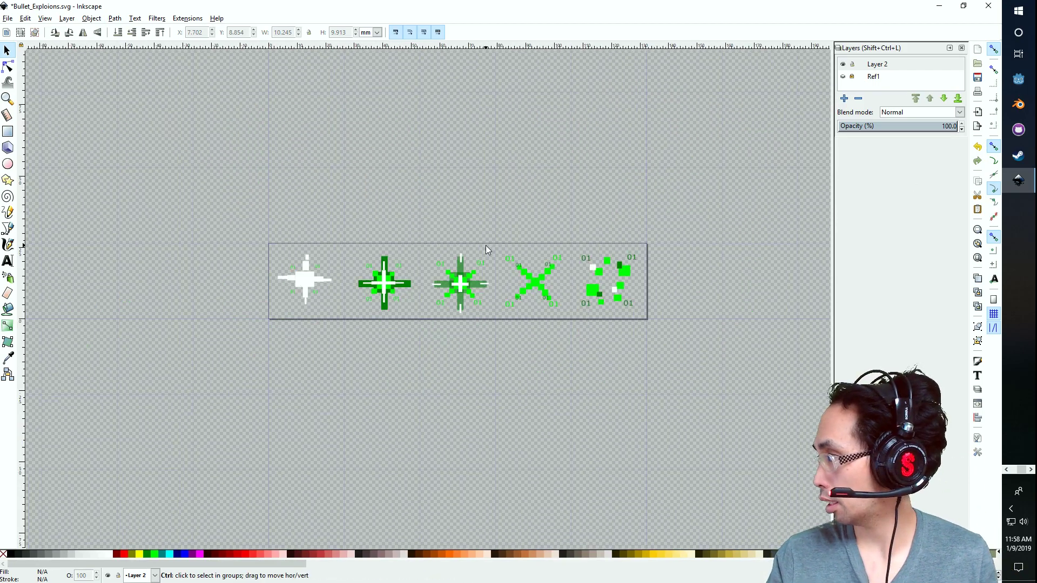
{"action": "scroll", "coordinate": [478, 247], "scroll_direction": "up", "scroll_amount": 1, "text": "ctrl"}
{"action": "scroll", "coordinate": [478, 247], "scroll_direction": "up", "scroll_amount": 2, "text": "ctrl"}
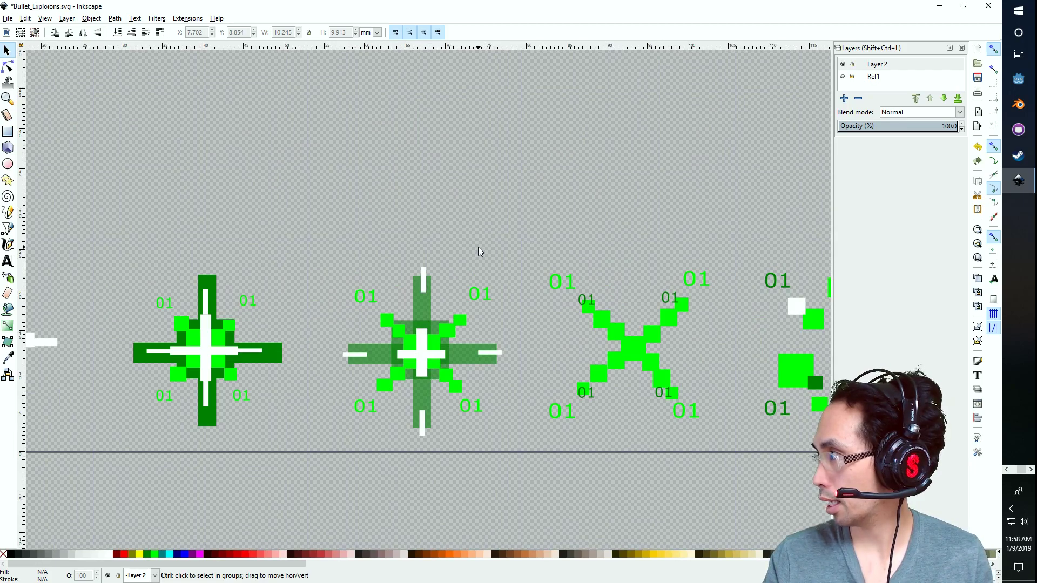
{"action": "scroll", "coordinate": [478, 247], "scroll_direction": "down", "scroll_amount": 1, "text": "ctrl"}
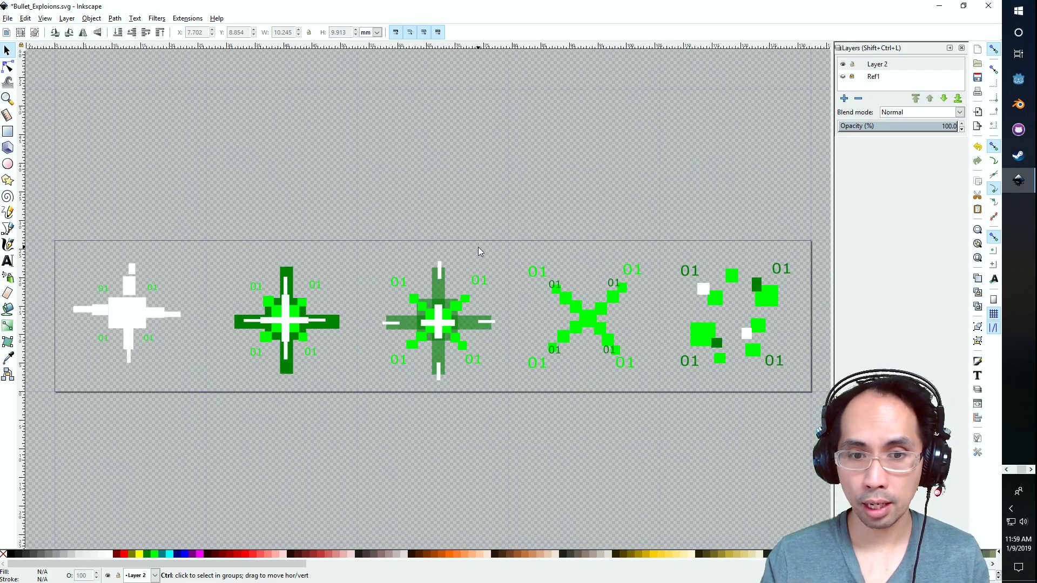
{"action": "scroll", "coordinate": [478, 248], "scroll_direction": "down", "scroll_amount": 2, "text": "ctrl"}
{"action": "scroll", "coordinate": [478, 247], "scroll_direction": "up", "scroll_amount": 1, "text": "ctrl"}
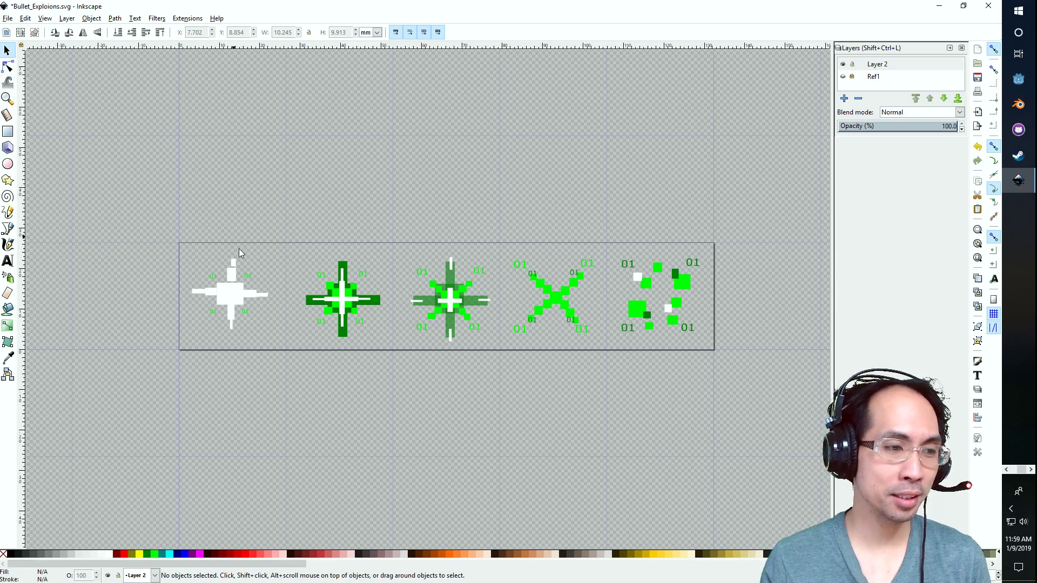
Group all the objects of the five explosion frames into one group.
{"action": "left_click_drag", "start_coordinate": [159, 206], "coordinate": [744, 398]}
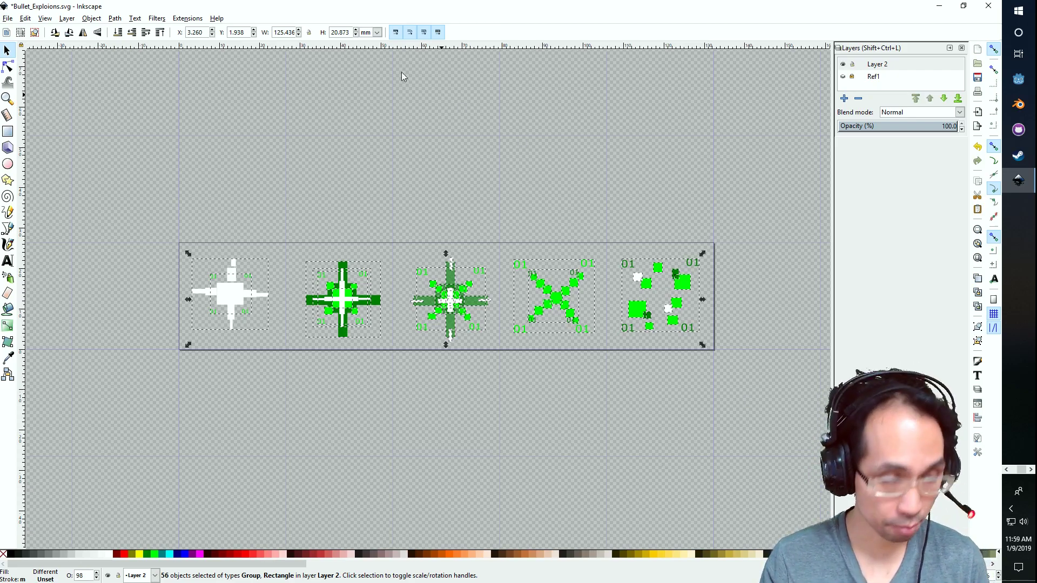
{"action": "key", "text": "ctrl+g"}
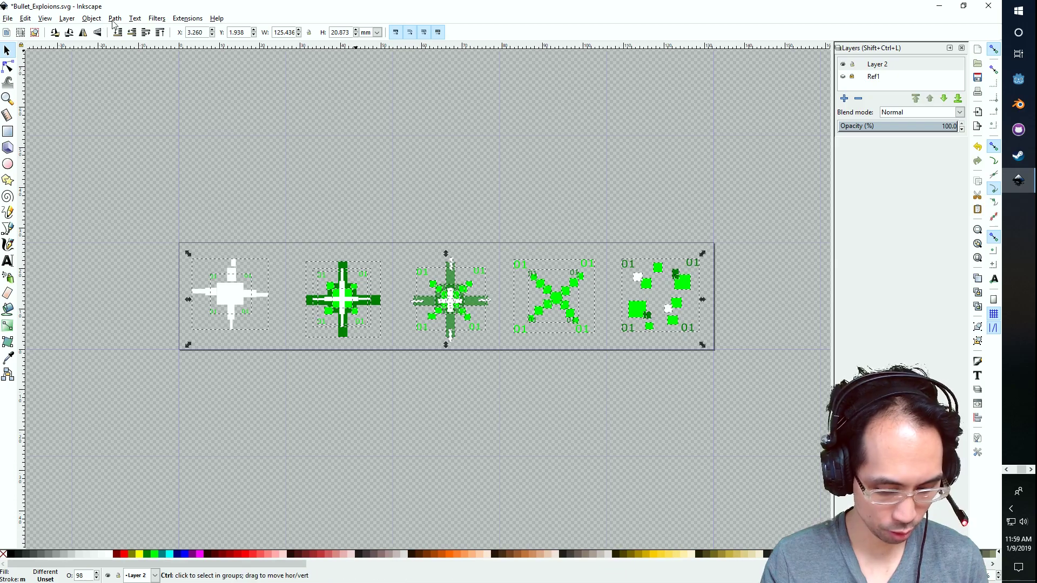
Inspect the grouped artwork close up, especially the bars, squares and 01 texts of the third to fifth frames.
{"action": "scroll", "coordinate": [469, 320], "scroll_direction": "up", "scroll_amount": 4, "text": "ctrl"}
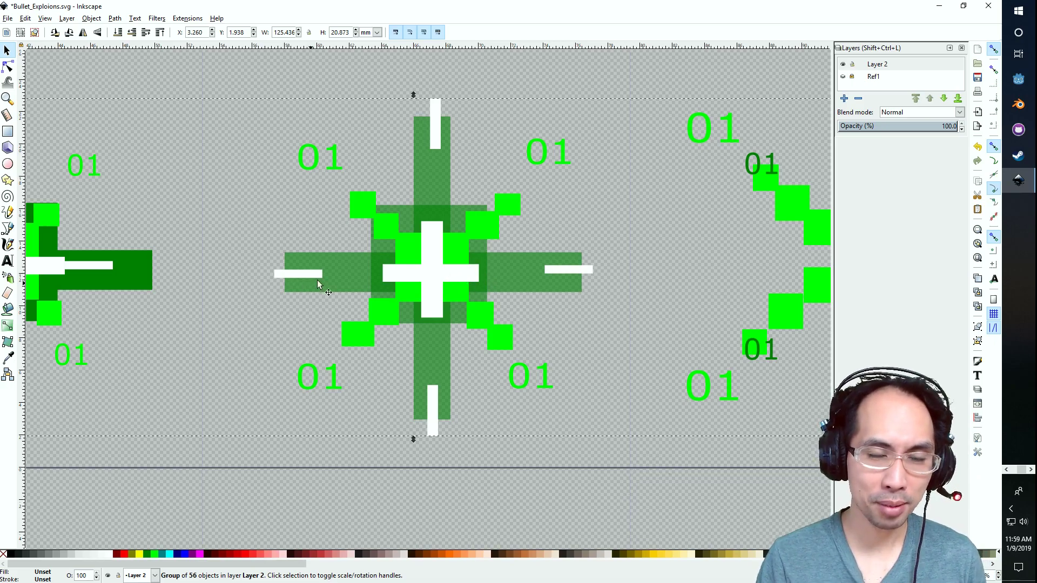
{"action": "scroll", "coordinate": [350, 276], "scroll_direction": "down", "scroll_amount": 4, "text": "ctrl"}
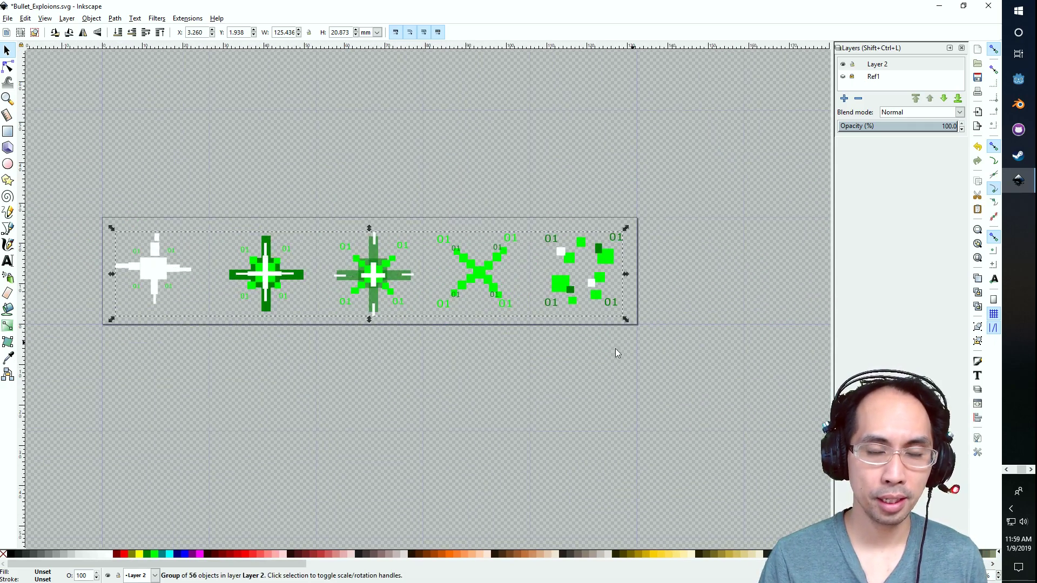
{"action": "scroll", "coordinate": [401, 297], "scroll_direction": "up", "scroll_amount": 2, "text": "ctrl"}
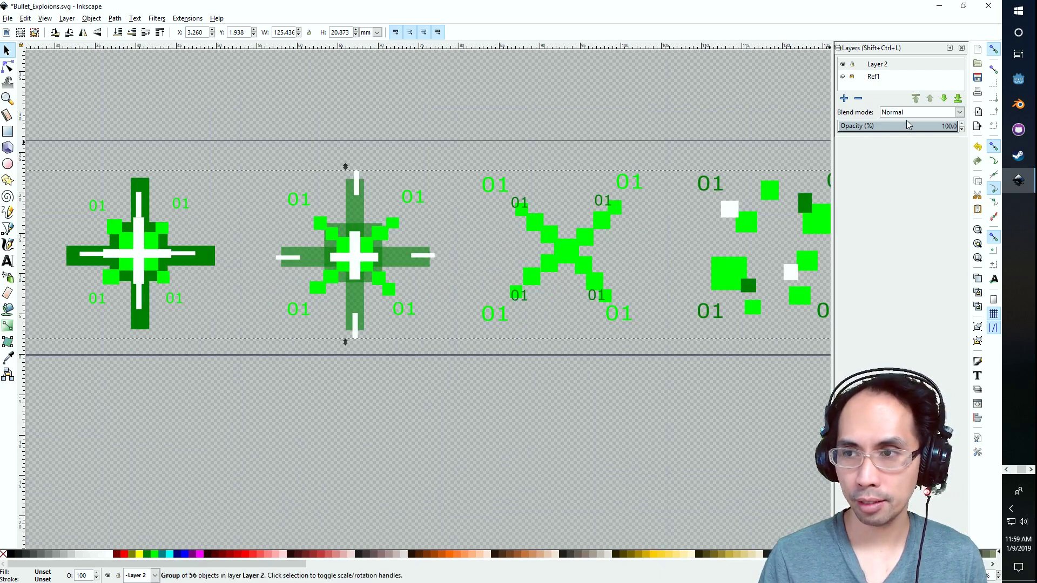
{"action": "scroll", "coordinate": [485, 244], "scroll_direction": "up", "scroll_amount": 1, "text": "ctrl"}
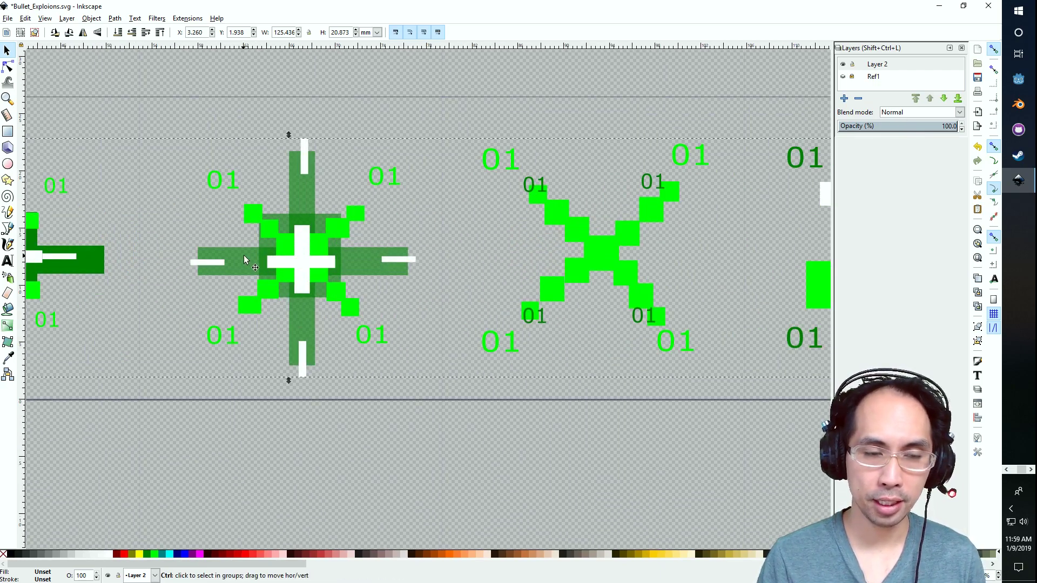
{"action": "scroll", "coordinate": [270, 277], "scroll_direction": "down", "scroll_amount": 2}
{"action": "scroll", "coordinate": [270, 277], "scroll_direction": "down", "scroll_amount": 2, "text": "ctrl"}
{"action": "scroll", "coordinate": [273, 274], "scroll_direction": "up", "scroll_amount": 1, "text": "ctrl"}
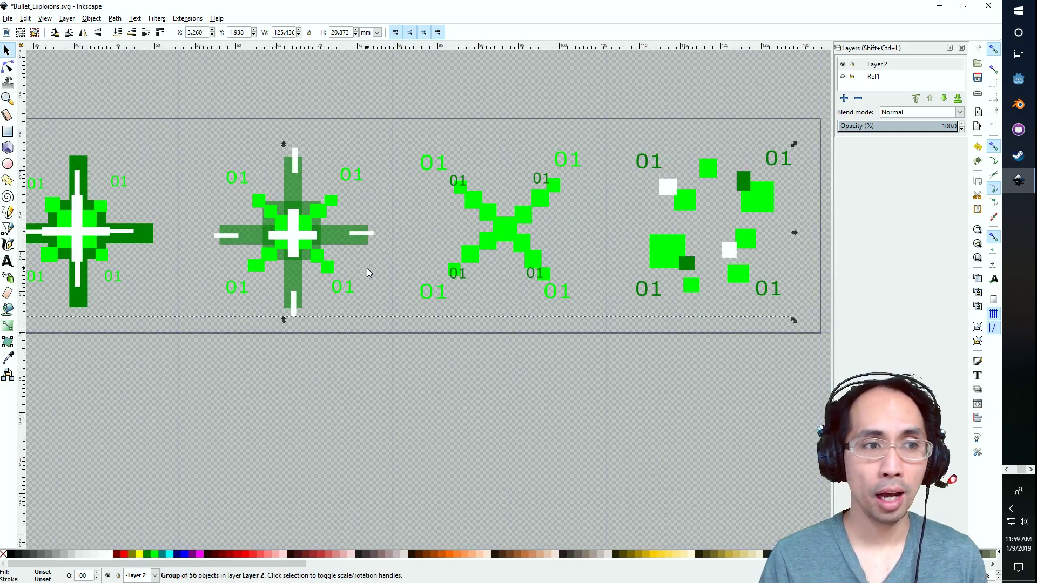
{"action": "scroll", "coordinate": [245, 245], "scroll_direction": "down", "scroll_amount": 3, "text": "ctrl"}
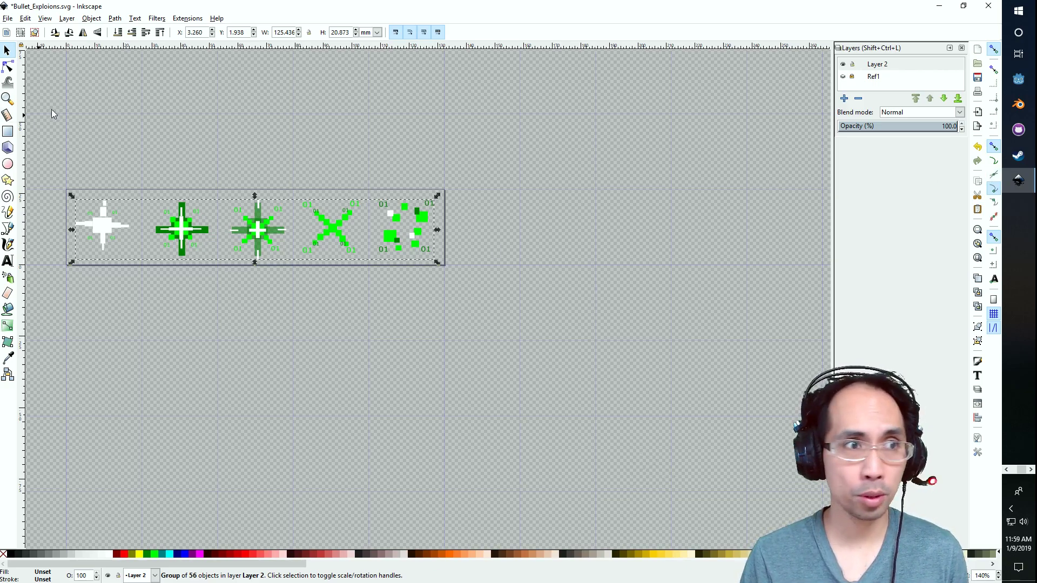
Save the Bullet_Exploions.svg document.
{"action": "left_click", "coordinate": [24, 18]}
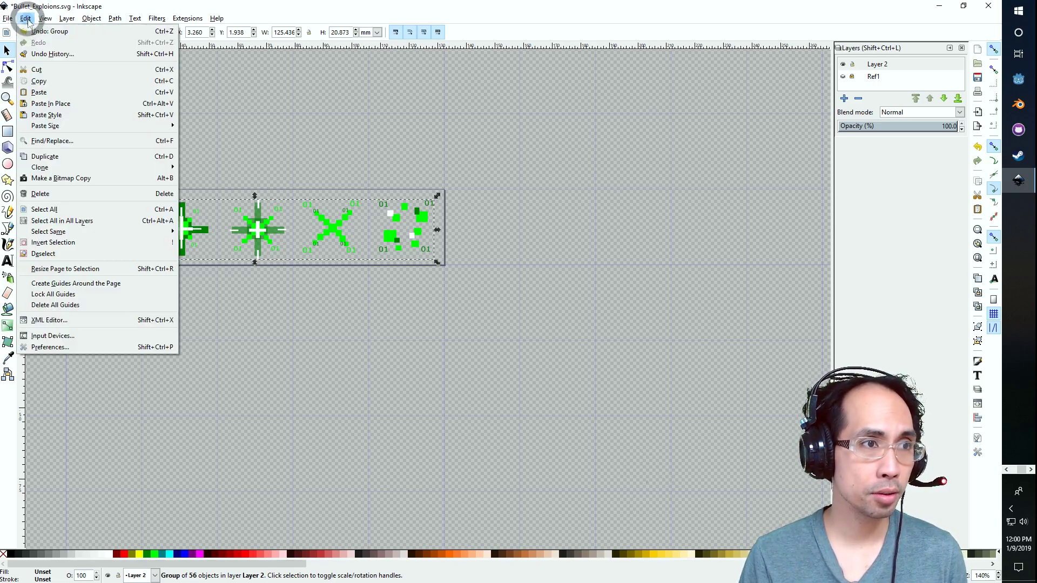
{"action": "mouse_move", "coordinate": [14, 22]}
{"action": "left_click", "coordinate": [21, 86]}
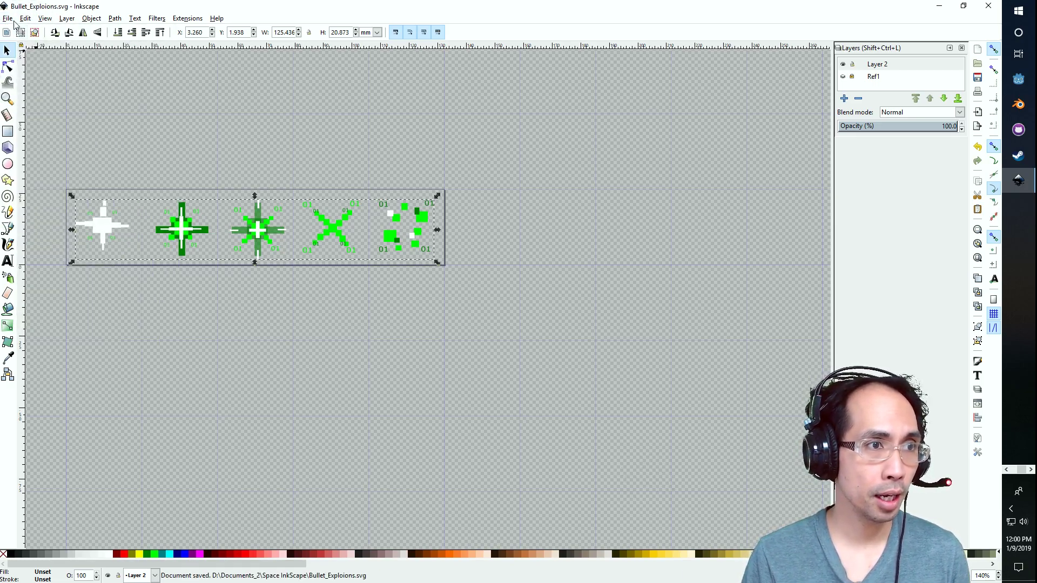
Set up a PNG export of the whole page at 100 dpi.
{"action": "left_click", "coordinate": [9, 19]}
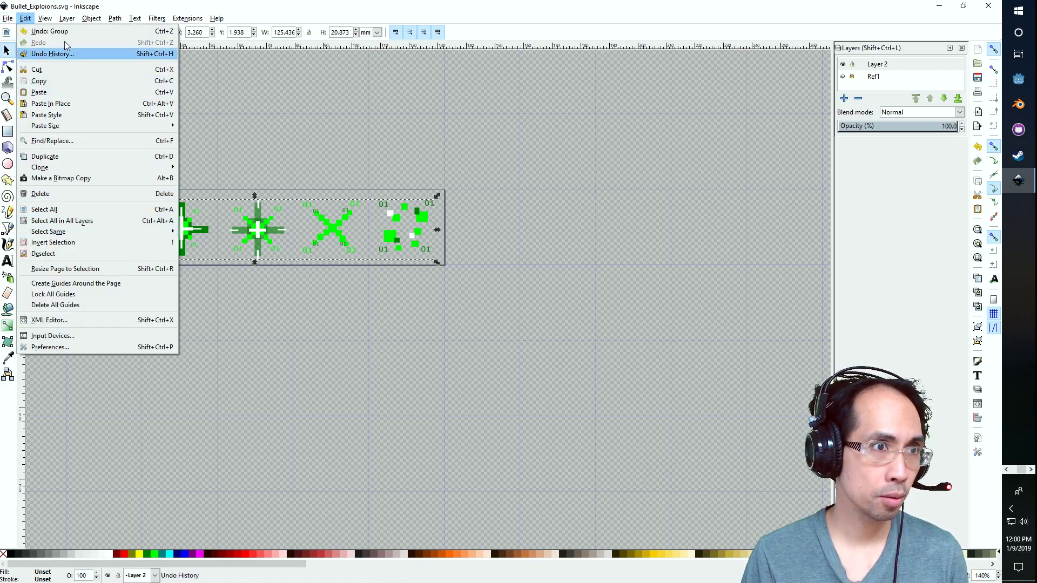
{"action": "mouse_move", "coordinate": [83, 21]}
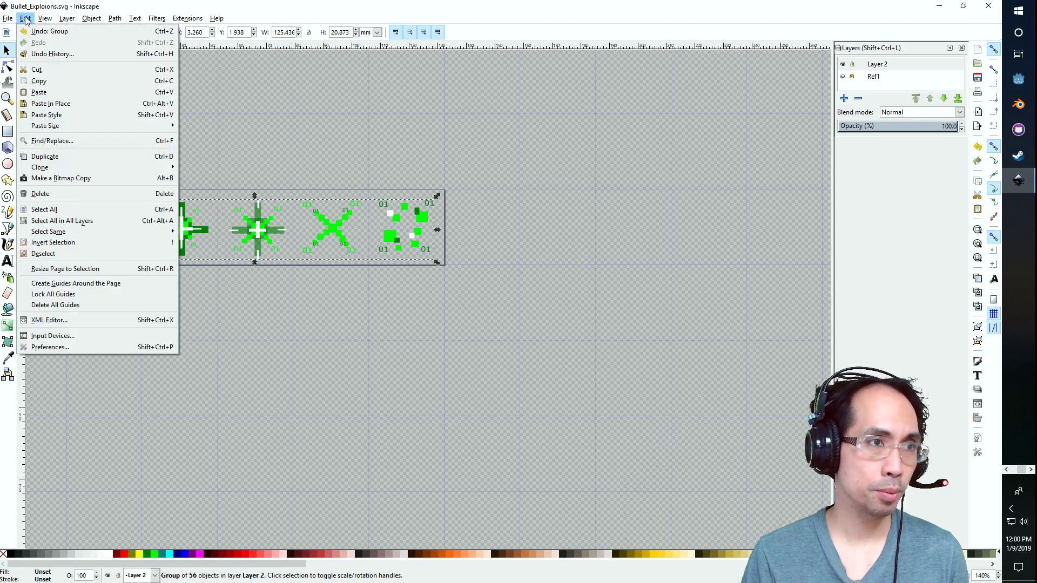
{"action": "mouse_move", "coordinate": [8, 18]}
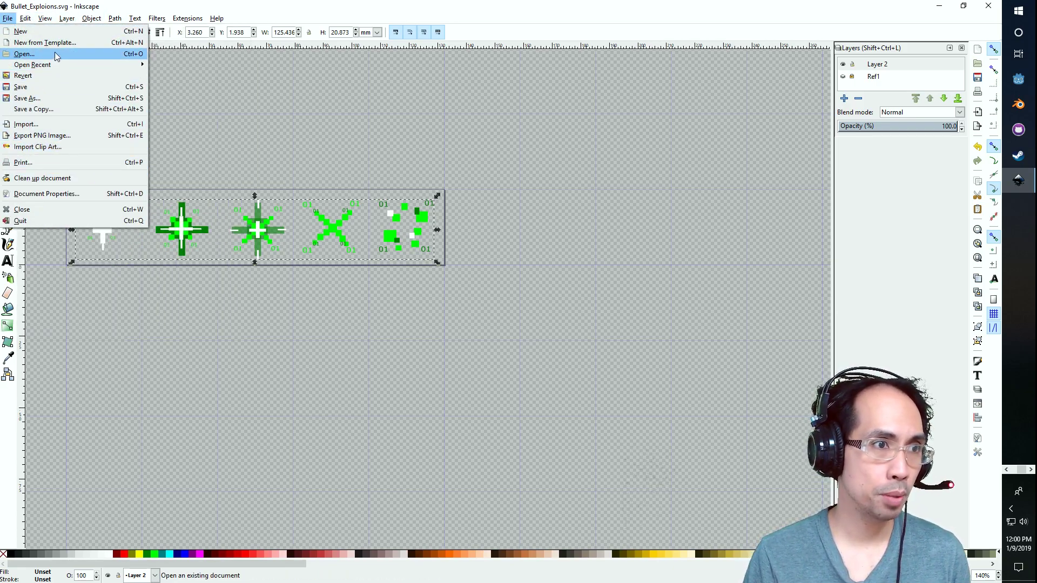
{"action": "left_click", "coordinate": [68, 135]}
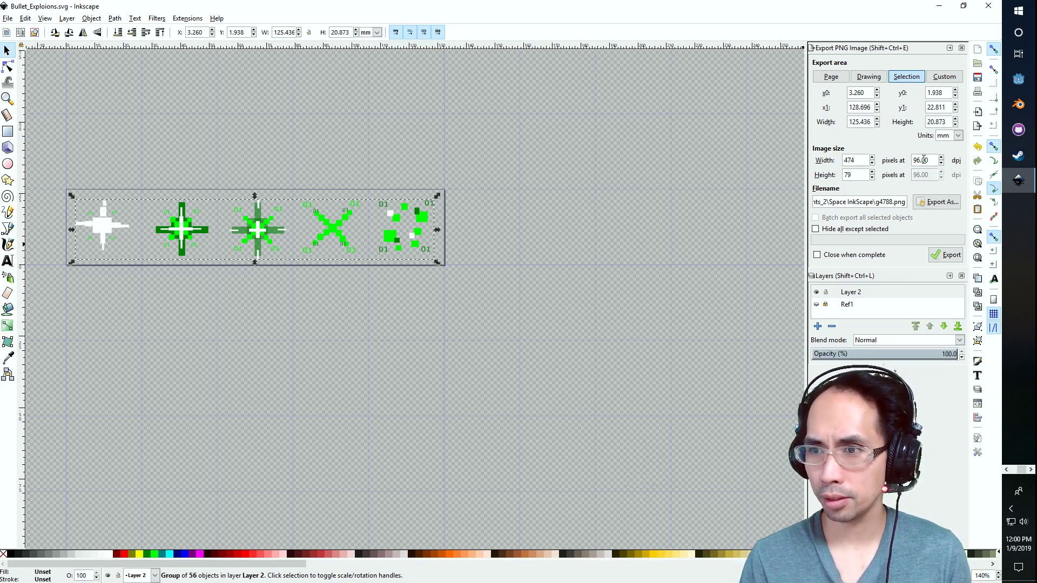
{"action": "left_click", "coordinate": [865, 158]}
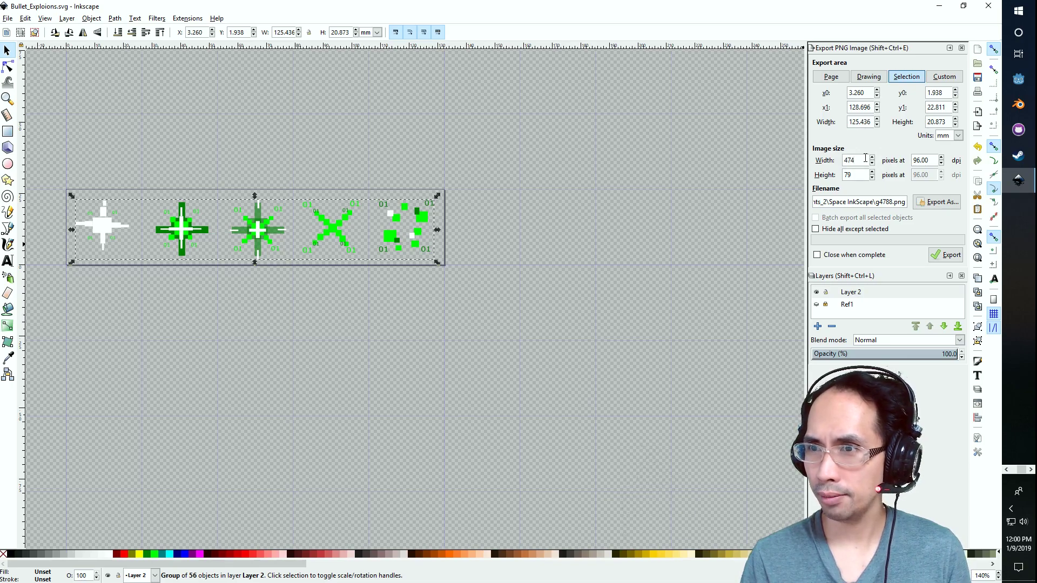
{"action": "left_click", "coordinate": [841, 81]}
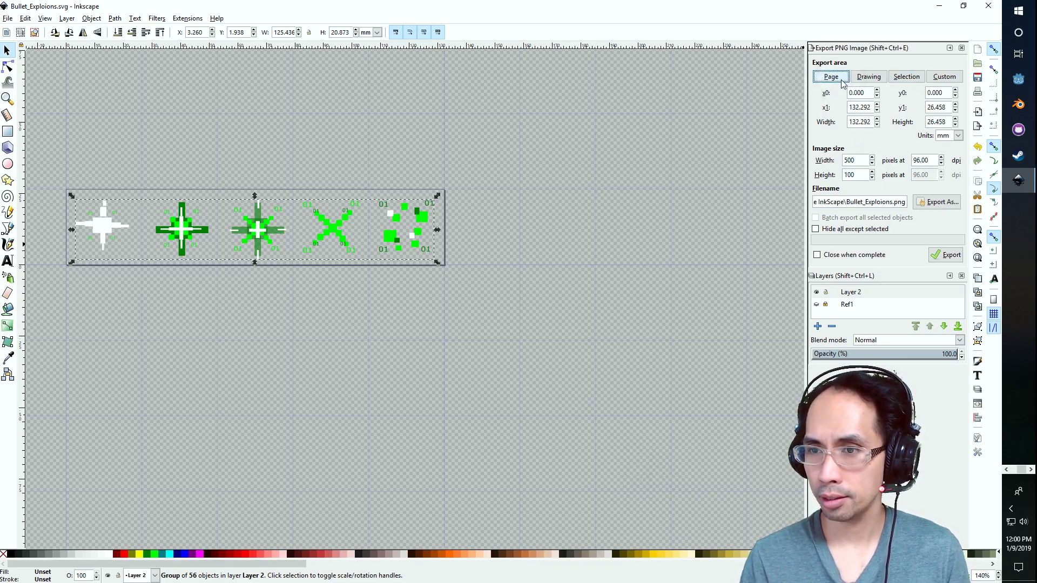
{"action": "left_click_drag", "start_coordinate": [935, 161], "coordinate": [898, 161]}
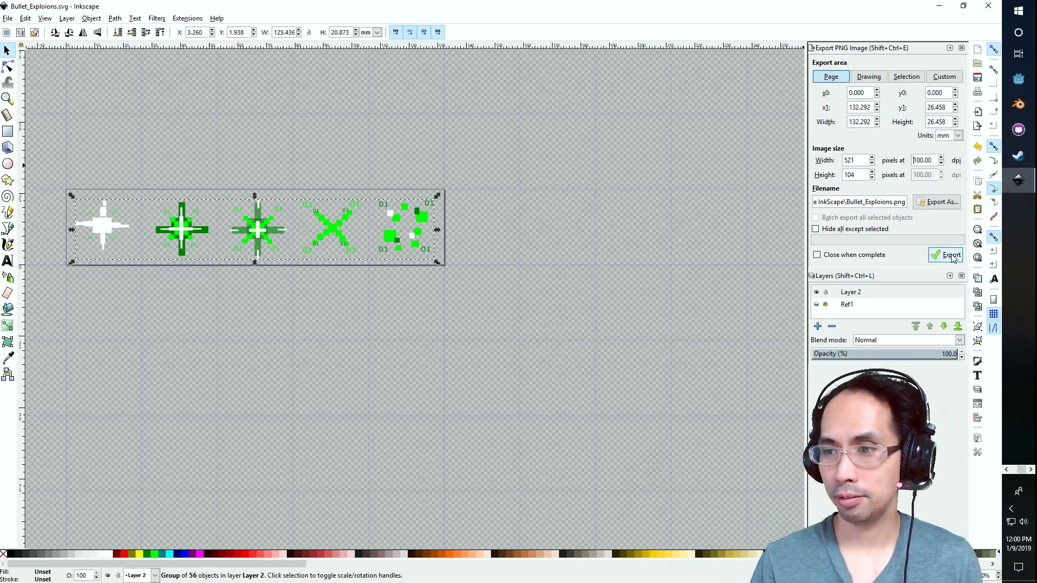
Export the page as Bullet_Exploions.png into the Space InkScape folder.
{"action": "left_click", "coordinate": [930, 203]}
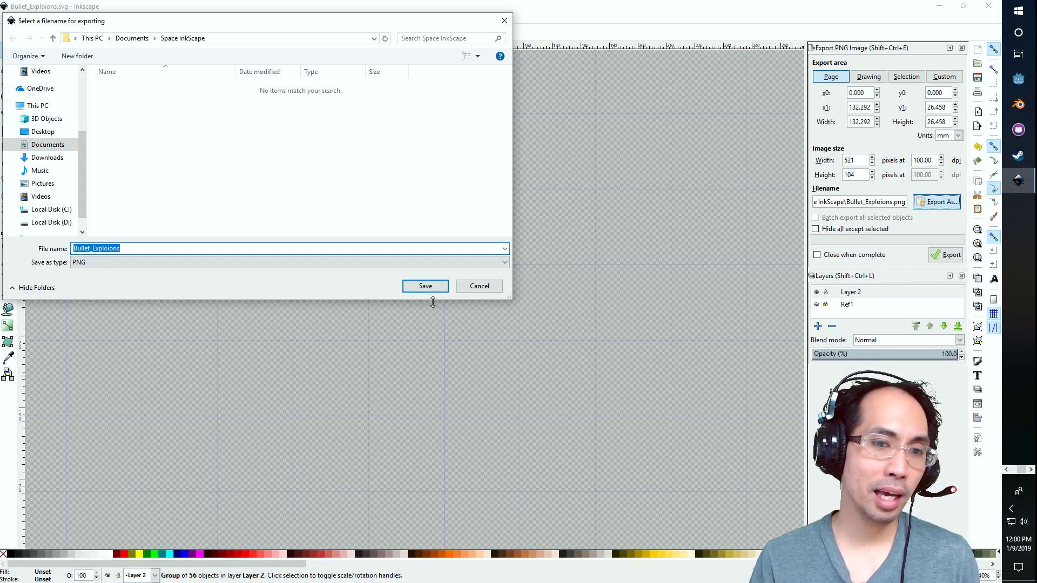
{"action": "left_click", "coordinate": [430, 291]}
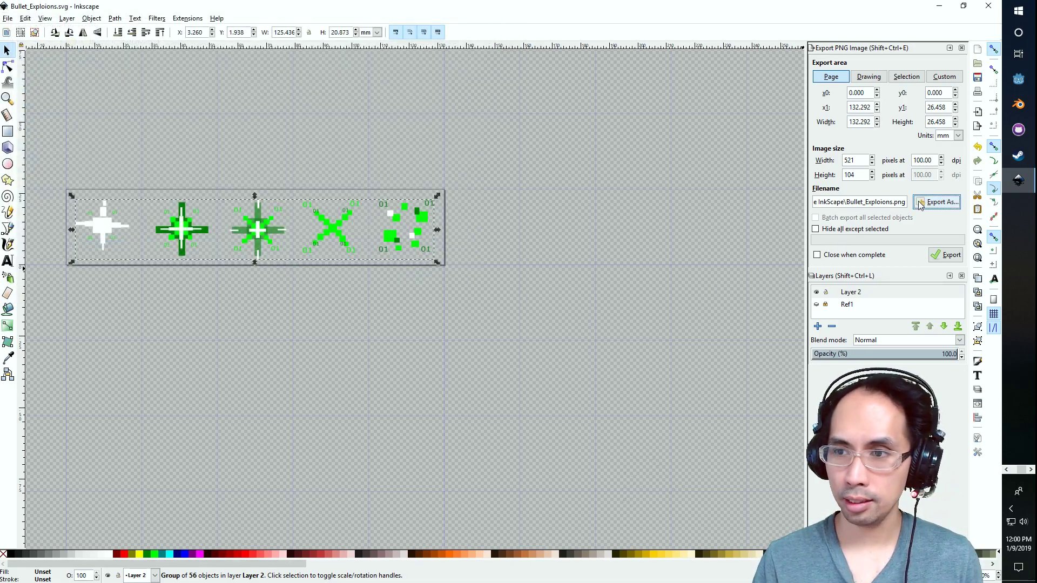
{"action": "left_click", "coordinate": [945, 255]}
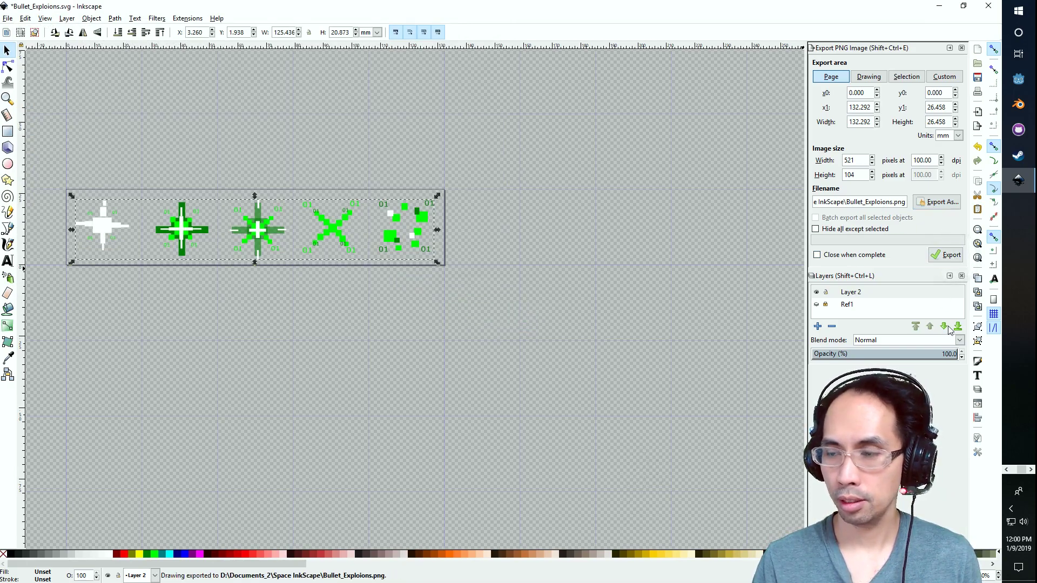
{"action": "key", "text": "alt+Tab"}
{"action": "key", "text": "alt+Tab"}
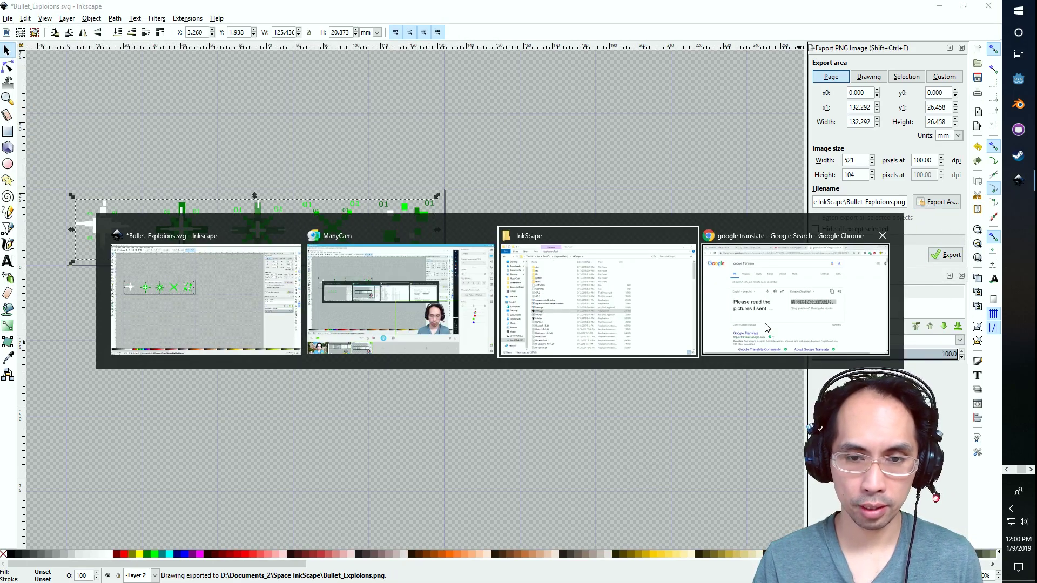
{"action": "key", "text": "Escape"}
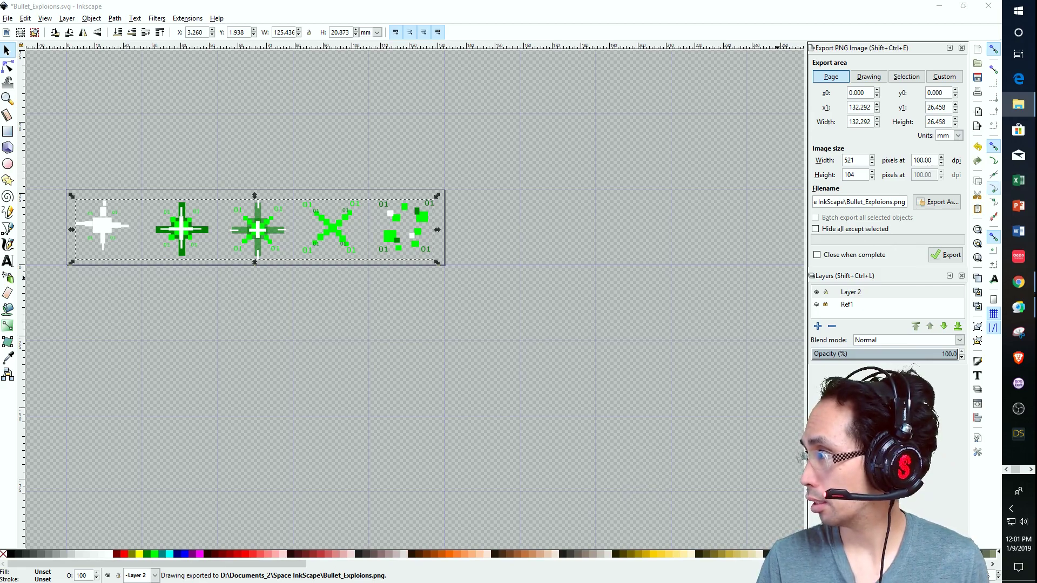
Switch to File Explorer and copy the Bullet_Exploions PNG from the Space InkScape folder in the D: drive's Documents.
{"action": "left_click", "coordinate": [1019, 104]}
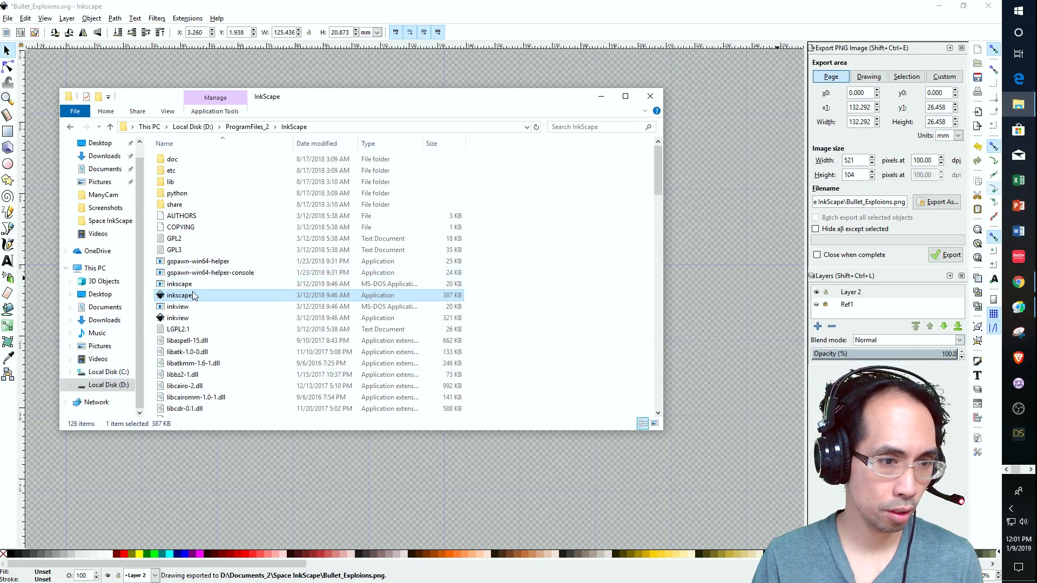
{"action": "left_click", "coordinate": [232, 127]}
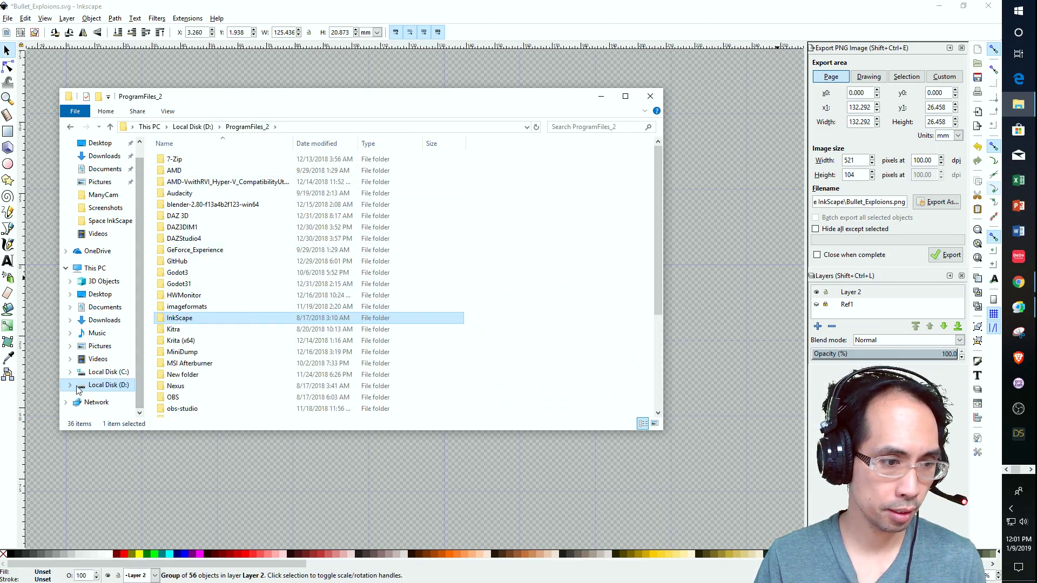
{"action": "left_click", "coordinate": [70, 385]}
{"action": "scroll", "coordinate": [88, 380], "scroll_direction": "down", "scroll_amount": 1}
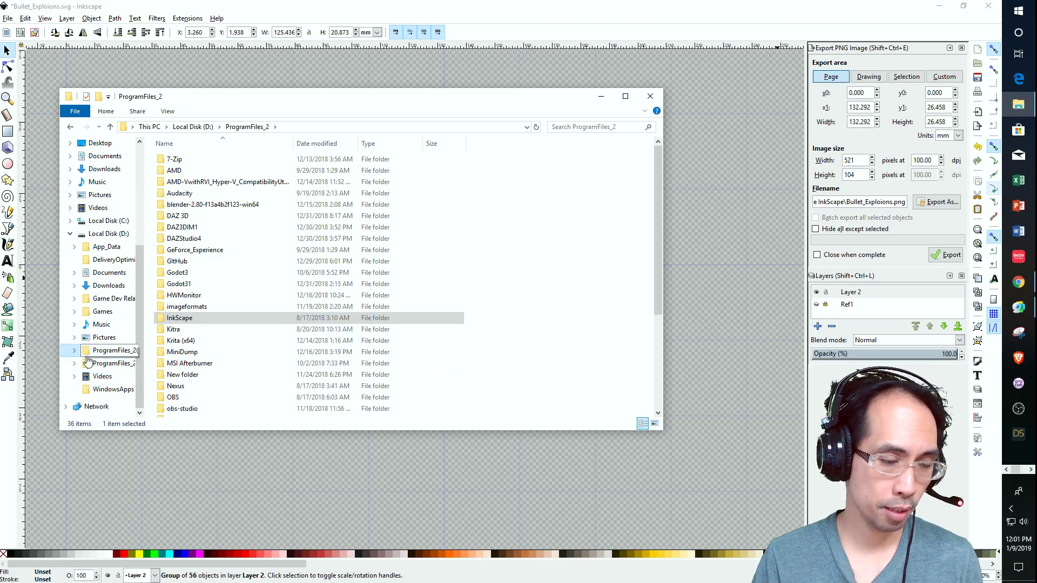
{"action": "scroll", "coordinate": [216, 324], "scroll_direction": "down", "scroll_amount": 2}
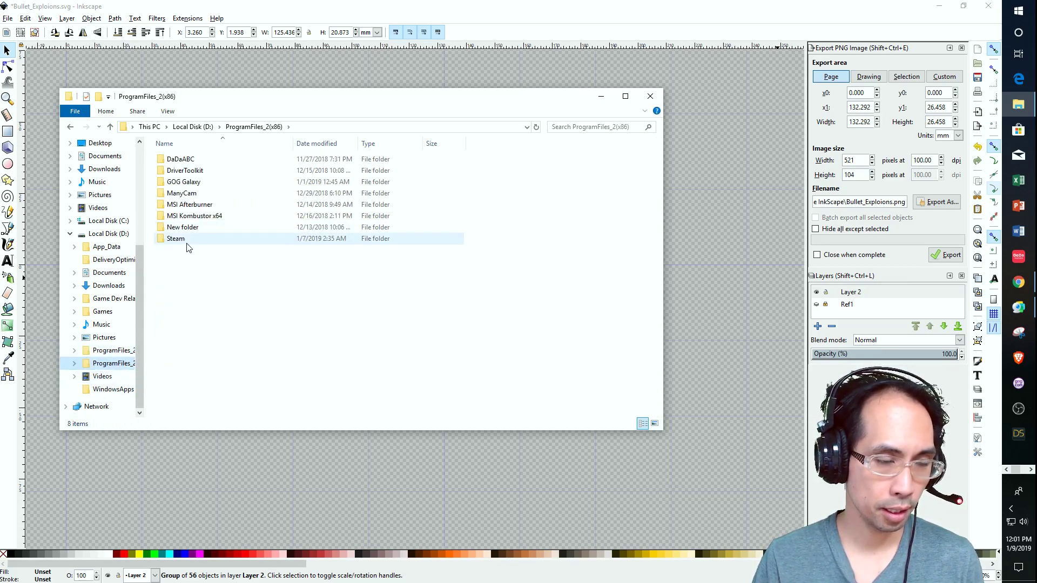
{"action": "left_click_drag", "start_coordinate": [301, 110], "coordinate": [349, 107]}
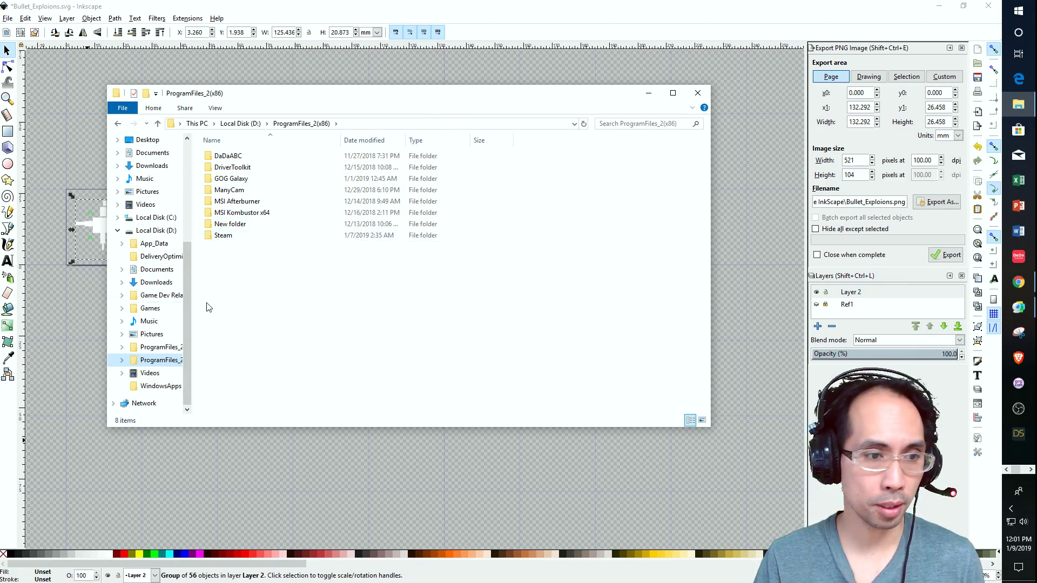
{"action": "left_click", "coordinate": [162, 352]}
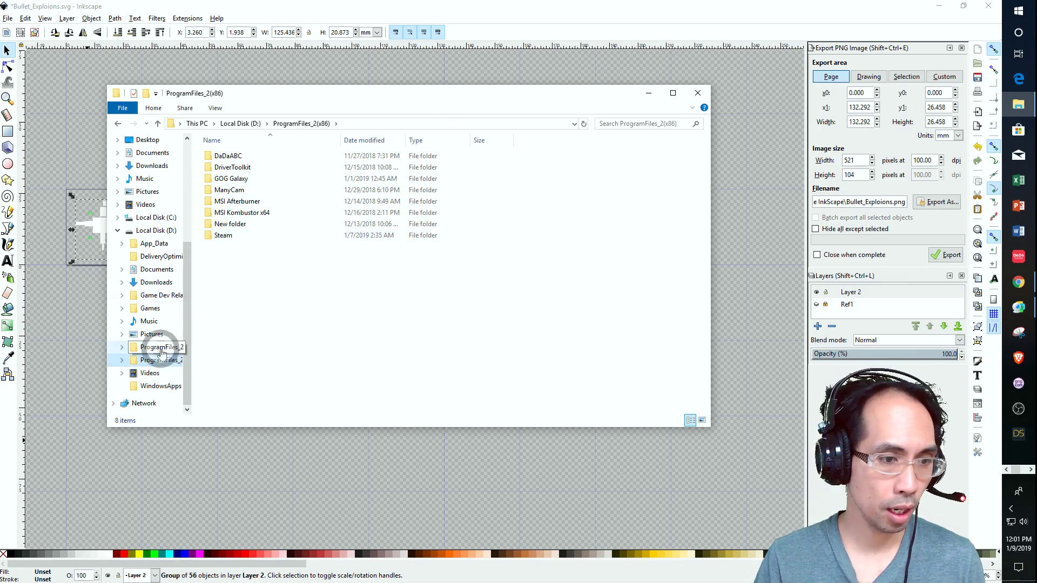
{"action": "left_click", "coordinate": [149, 270]}
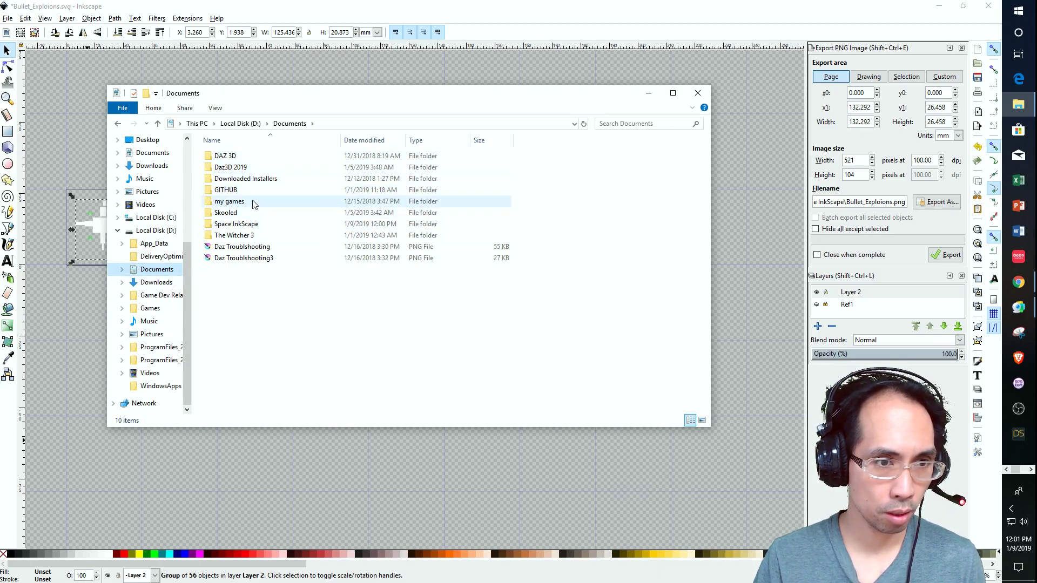
{"action": "double_click", "coordinate": [238, 224]}
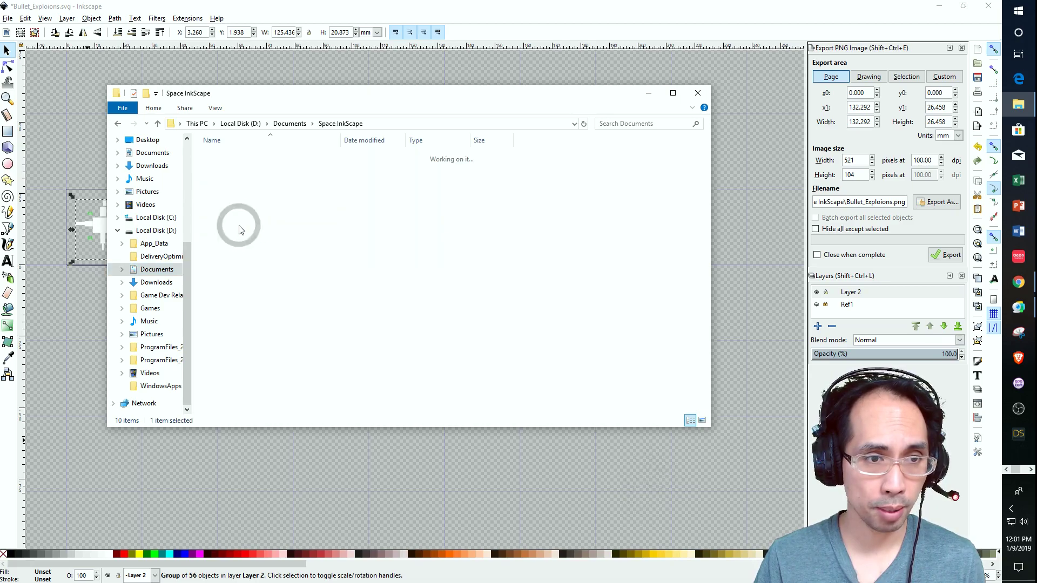
{"action": "left_click", "coordinate": [240, 182]}
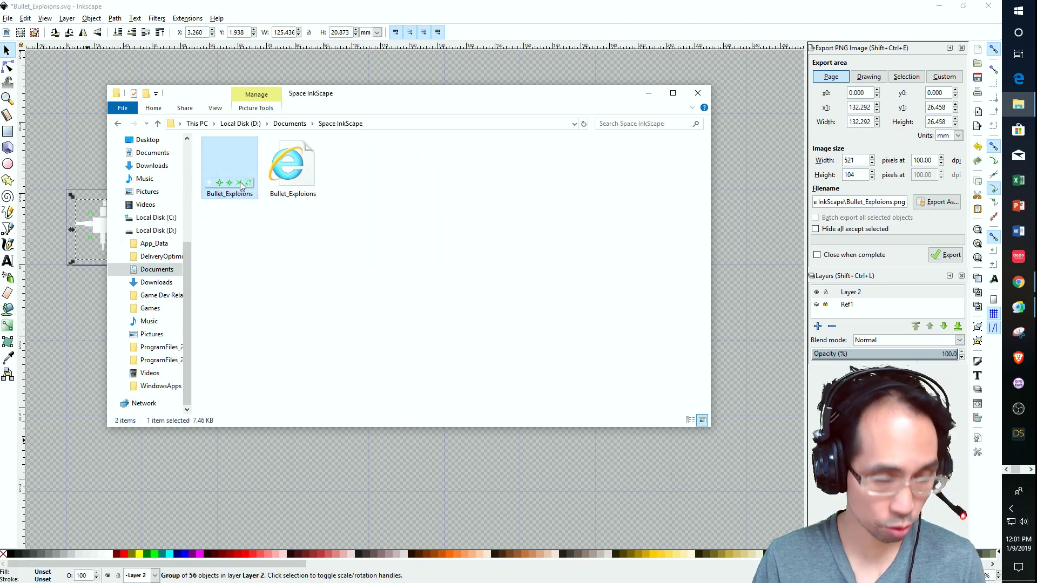
Paste the Bullet_Exploions PNG into the Assets folder of Hancking_Game, under Documents, GITHUB, space-testversion.
{"action": "left_click", "coordinate": [118, 125]}
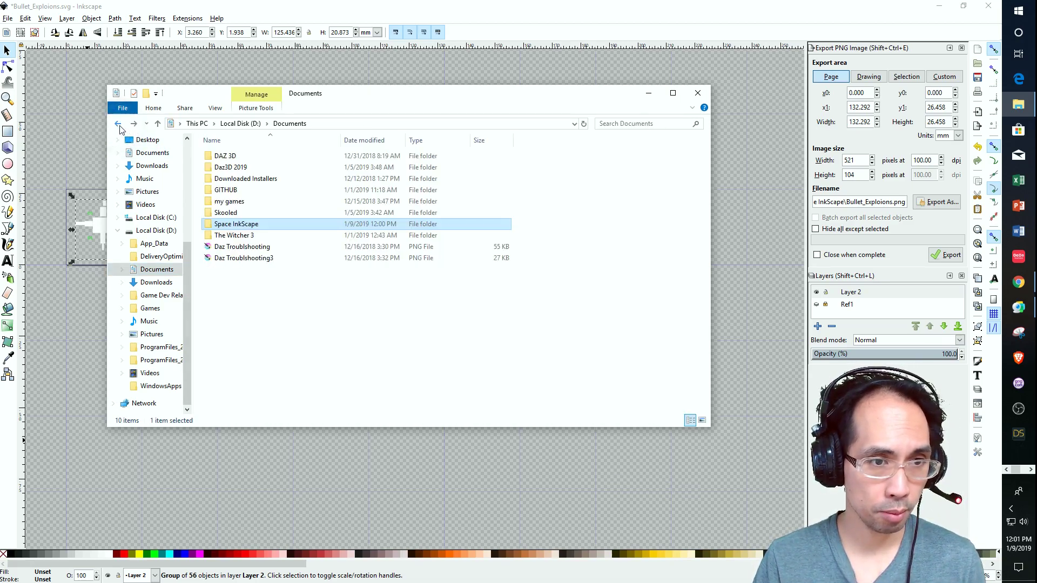
{"action": "double_click", "coordinate": [240, 190]}
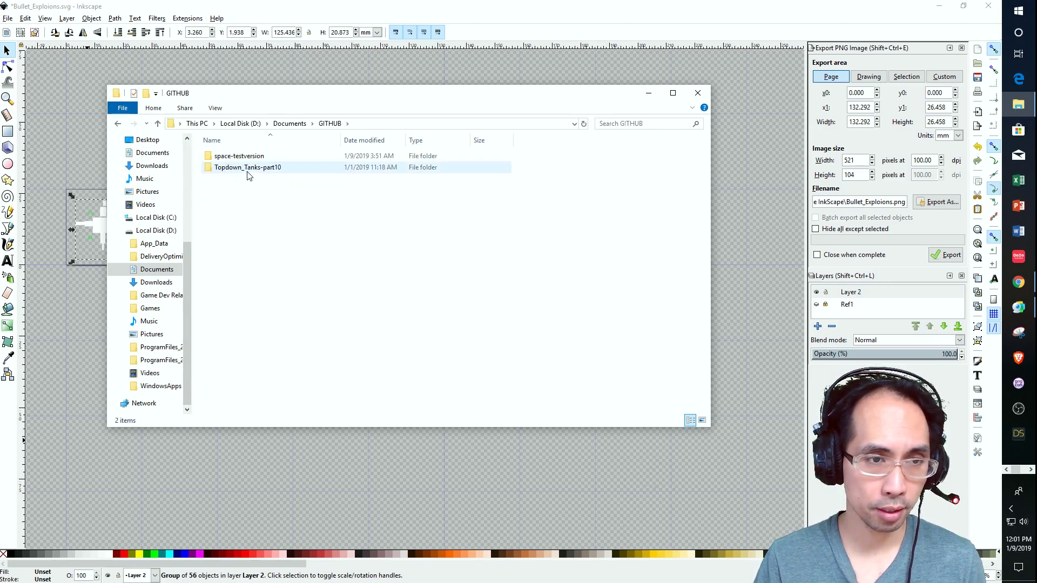
{"action": "left_click", "coordinate": [262, 168]}
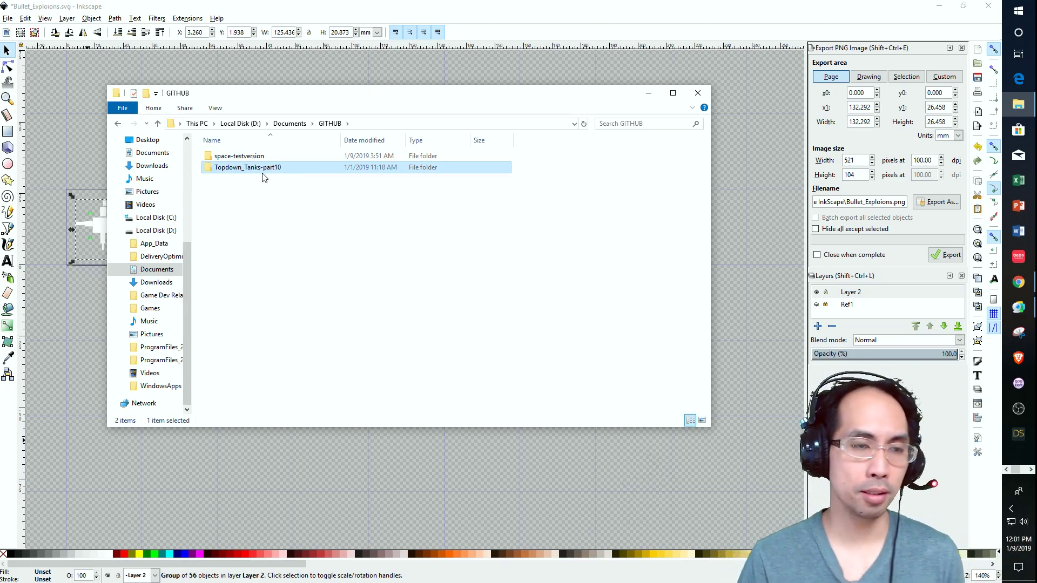
{"action": "double_click", "coordinate": [248, 156]}
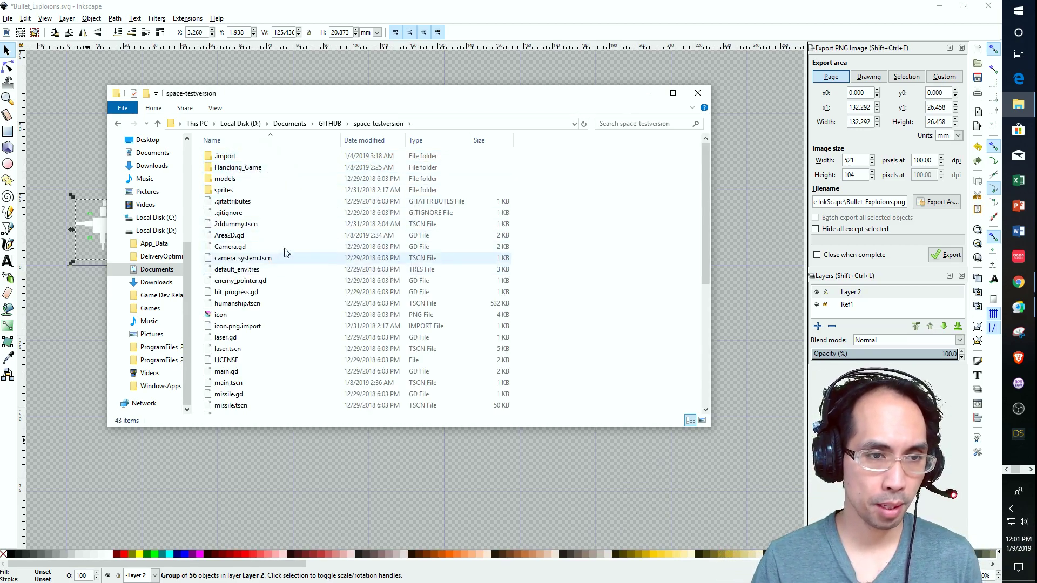
{"action": "double_click", "coordinate": [238, 168]}
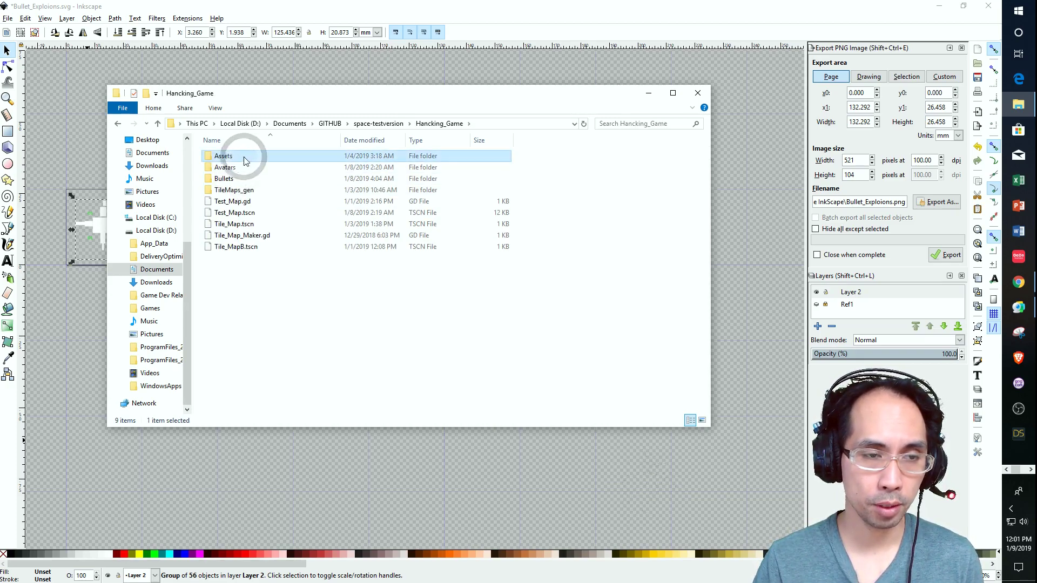
{"action": "double_click", "coordinate": [244, 157]}
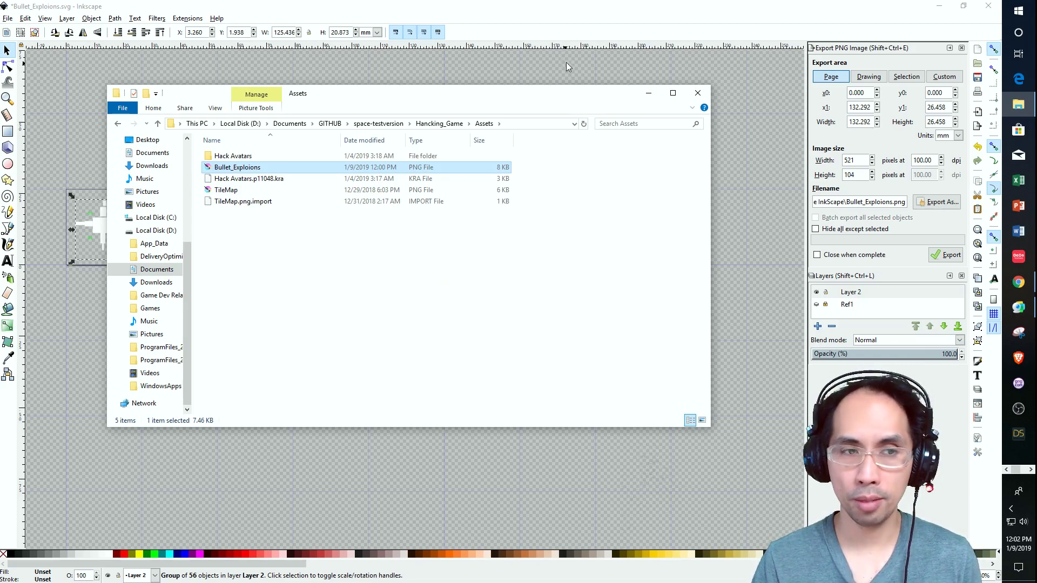
Switch to the Godot project containing Hancking_Game and open the Bullet.tscn scene from its Bullets folder.
{"action": "key", "text": "alt+Tab"}
{"action": "key", "text": "alt+Tab"}
{"action": "key", "text": "alt+Tab"}
{"action": "key", "text": "alt+Tab"}
{"action": "key", "text": "alt+Tab"}
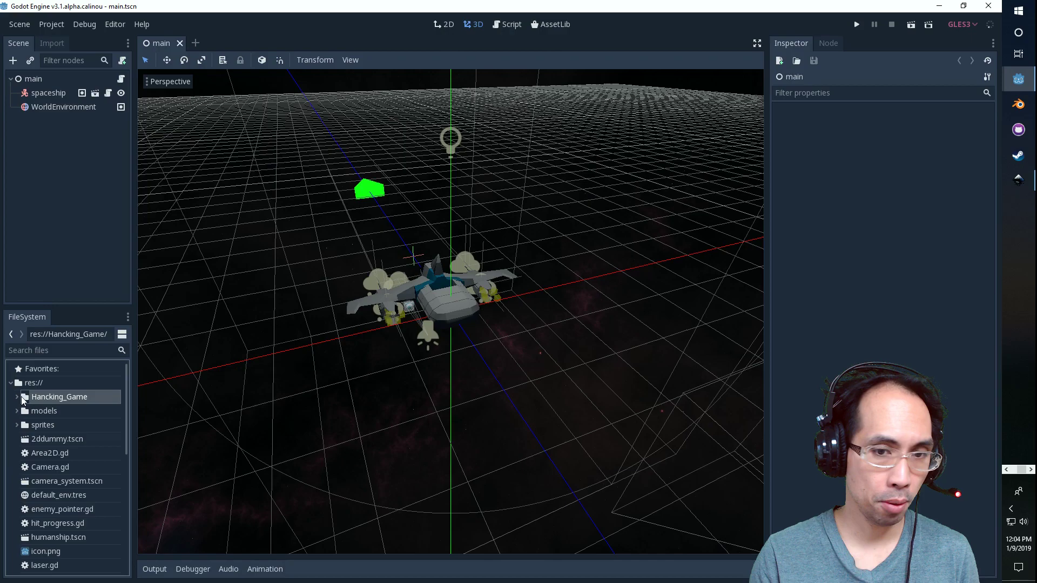
{"action": "double_click", "coordinate": [21, 398]}
{"action": "scroll", "coordinate": [54, 411], "scroll_direction": "down", "scroll_amount": 2}
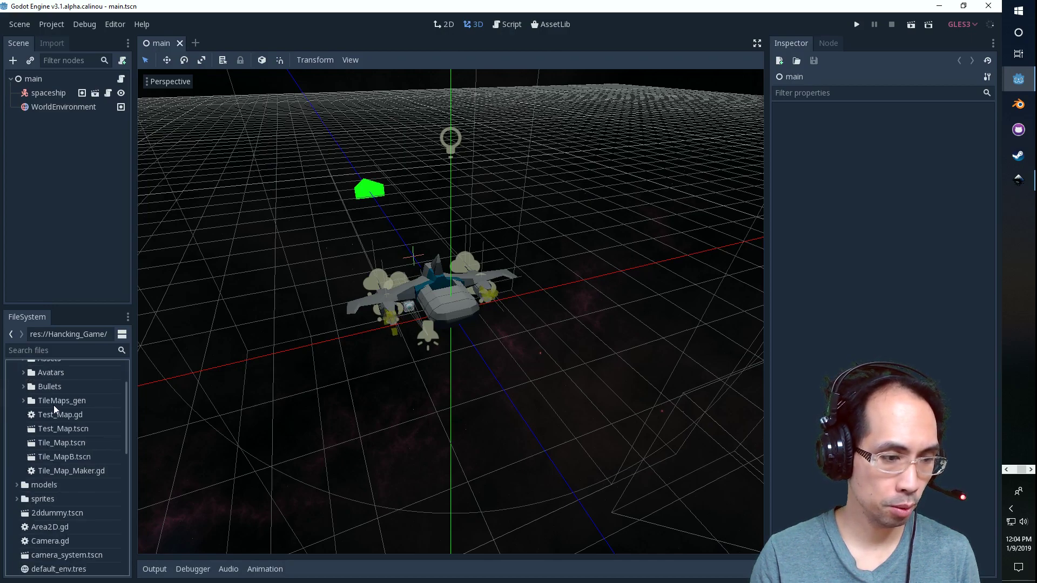
{"action": "scroll", "coordinate": [57, 411], "scroll_direction": "up", "scroll_amount": 2}
{"action": "left_click", "coordinate": [80, 401]}
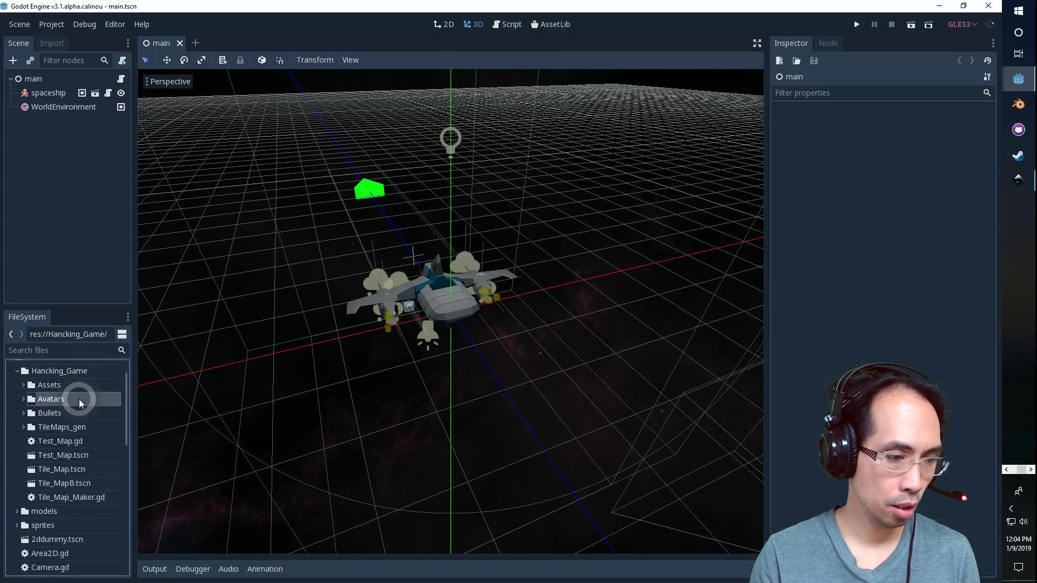
{"action": "left_click", "coordinate": [73, 413]}
{"action": "double_click", "coordinate": [71, 415]}
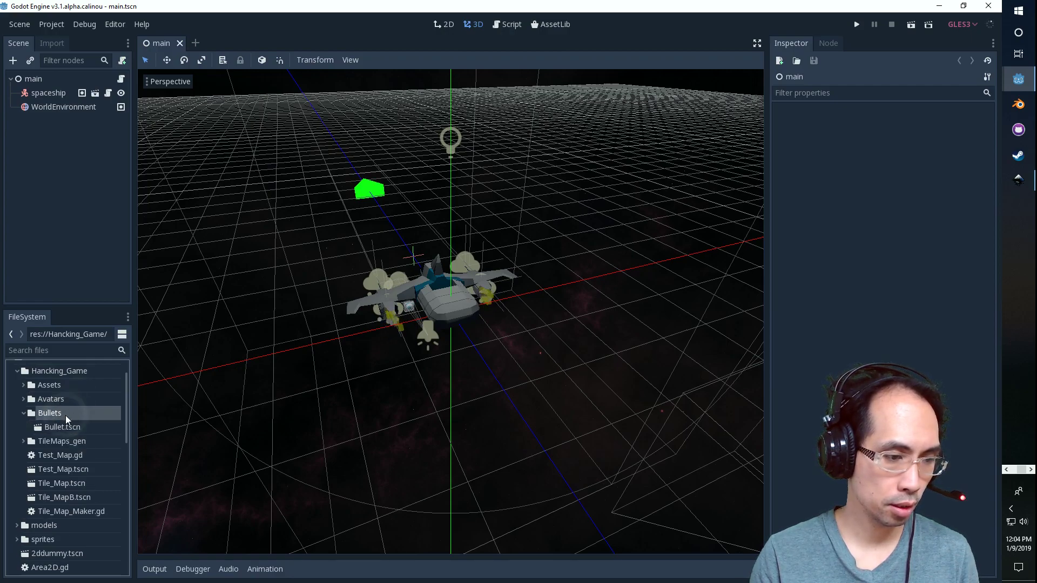
{"action": "double_click", "coordinate": [73, 427]}
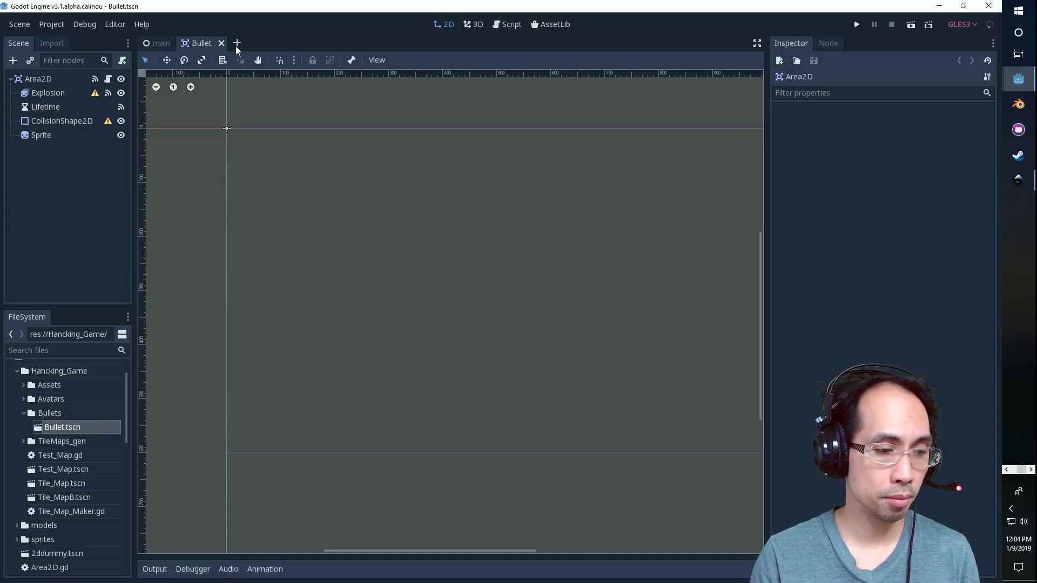
Switch to the Top-down Tank Battle project and examine where its Explosion.tscn scene is stored in the effects folder.
{"action": "key", "text": "alt+Tab"}
{"action": "key", "text": "alt+Tab"}
{"action": "key", "text": "alt+Tab"}
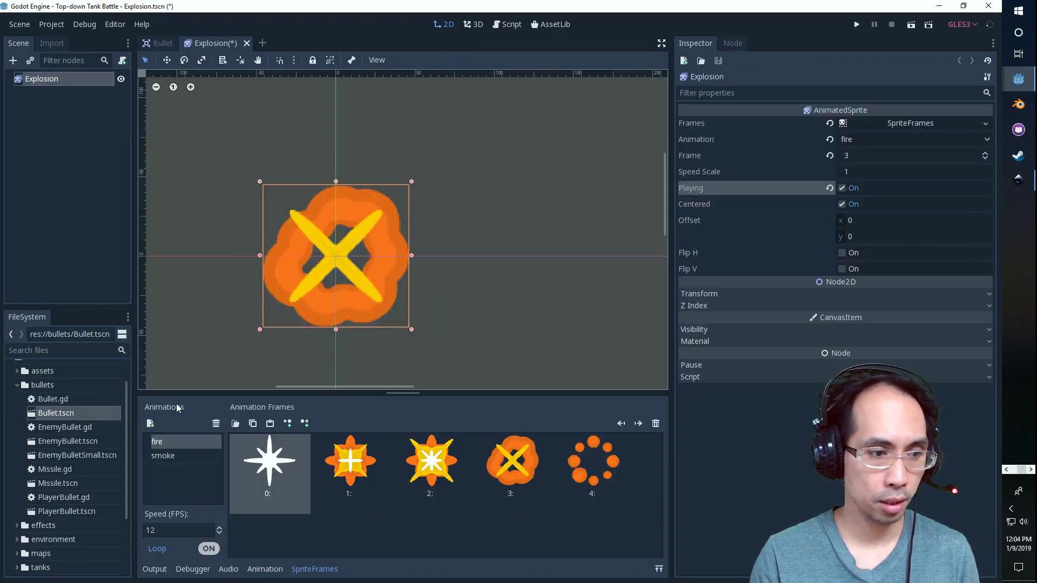
{"action": "scroll", "coordinate": [86, 489], "scroll_direction": "down", "scroll_amount": 2}
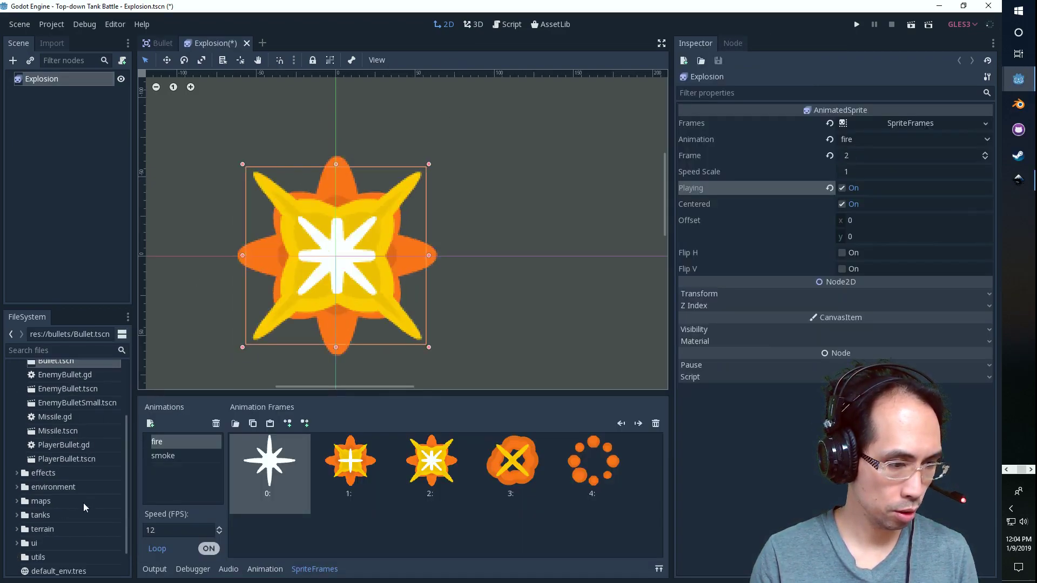
{"action": "scroll", "coordinate": [84, 508], "scroll_direction": "down", "scroll_amount": 1}
{"action": "left_click", "coordinate": [18, 449]}
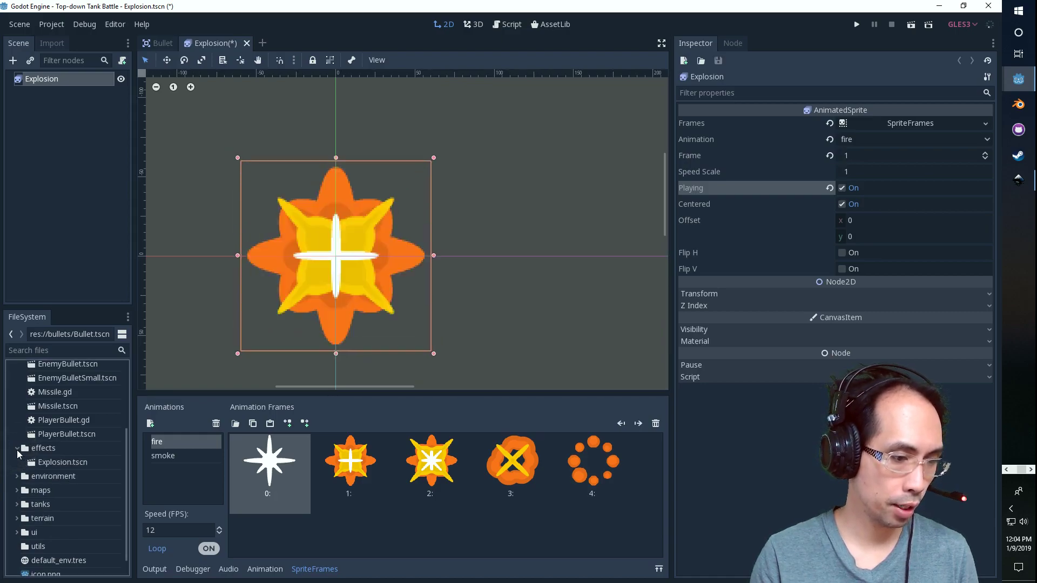
{"action": "left_click", "coordinate": [44, 463]}
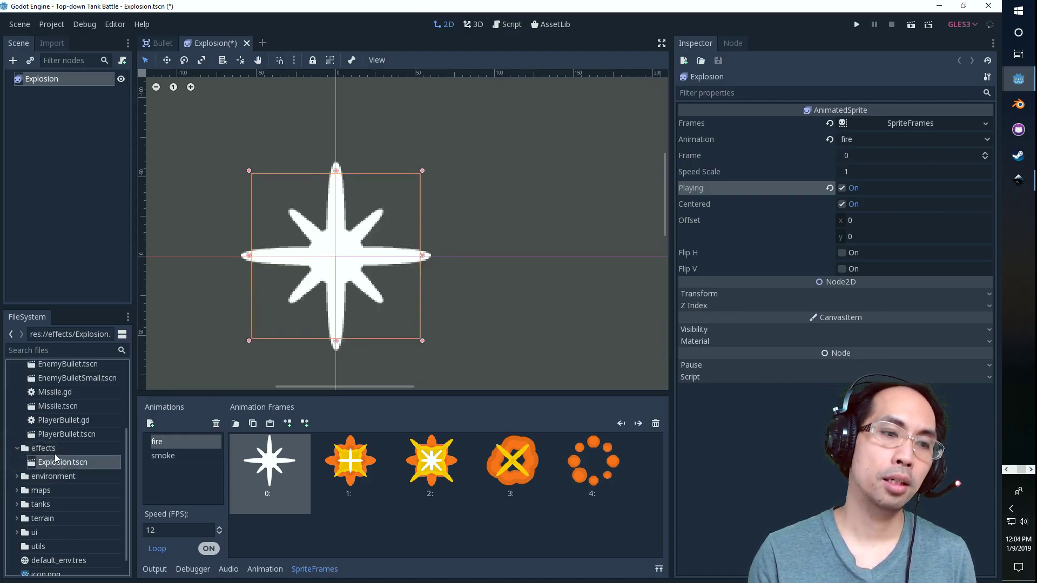
Switch back to the Godot project containing Hancking_Game, with the Bullet scene open.
{"action": "key", "text": "alt+Tab"}
{"action": "key", "text": "alt+Tab"}
{"action": "key", "text": "alt+Tab"}
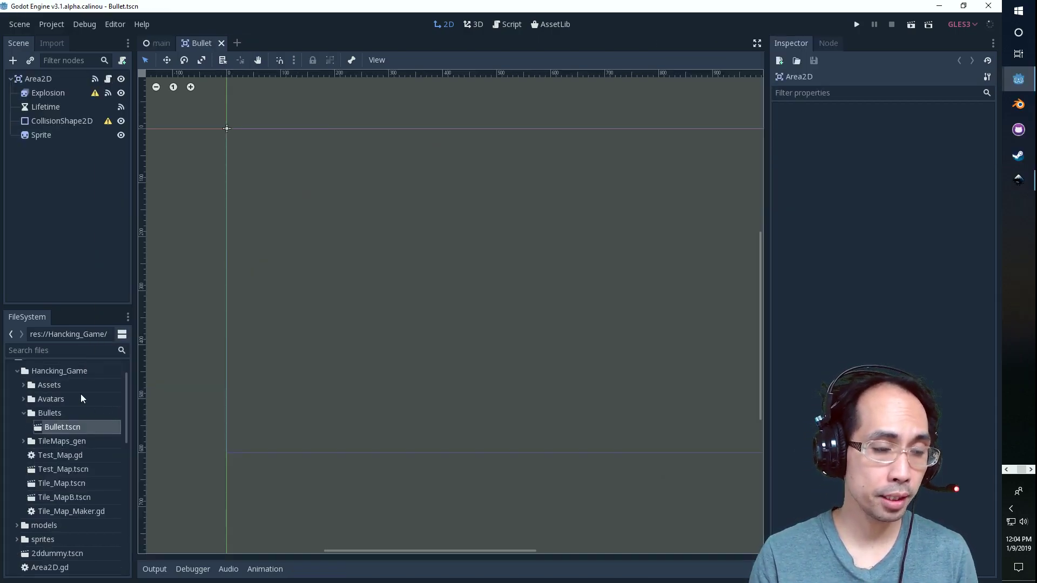
{"action": "left_click", "coordinate": [32, 377]}
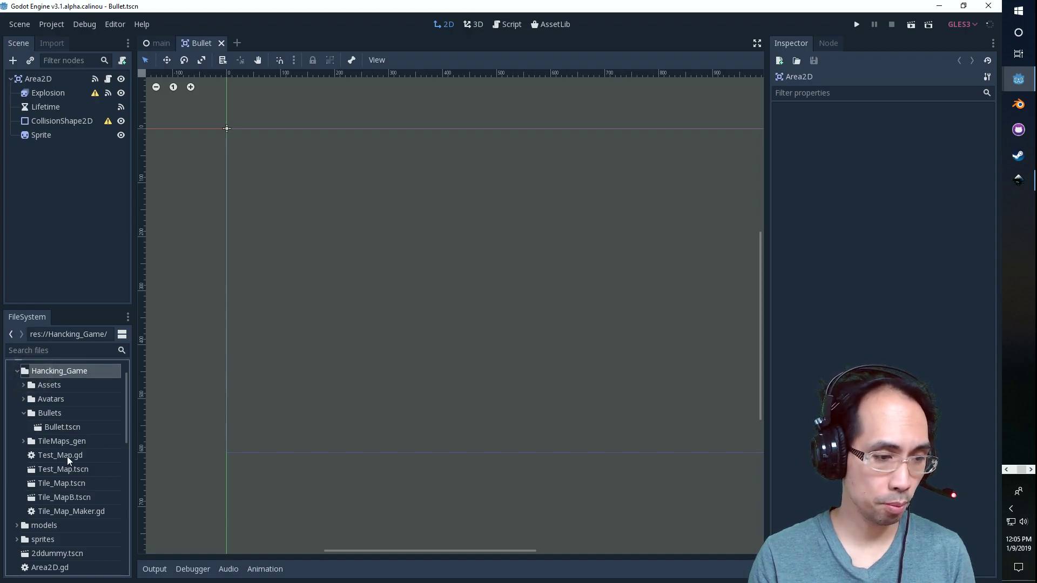
{"action": "left_click", "coordinate": [17, 371]}
{"action": "right_click", "coordinate": [36, 377]}
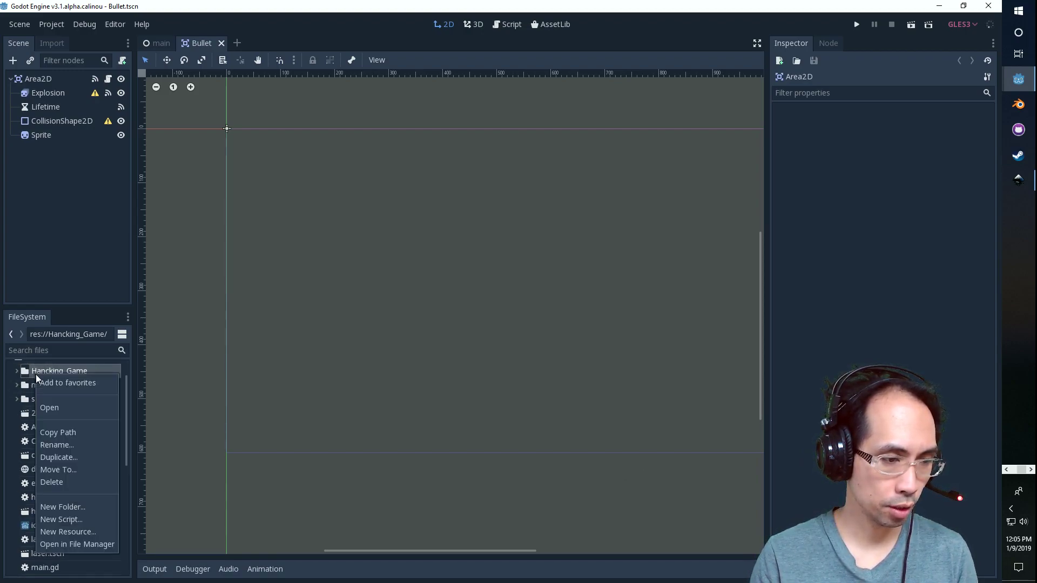
{"action": "left_click", "coordinate": [10, 389]}
{"action": "scroll", "coordinate": [14, 389], "scroll_direction": "up", "scroll_amount": 1}
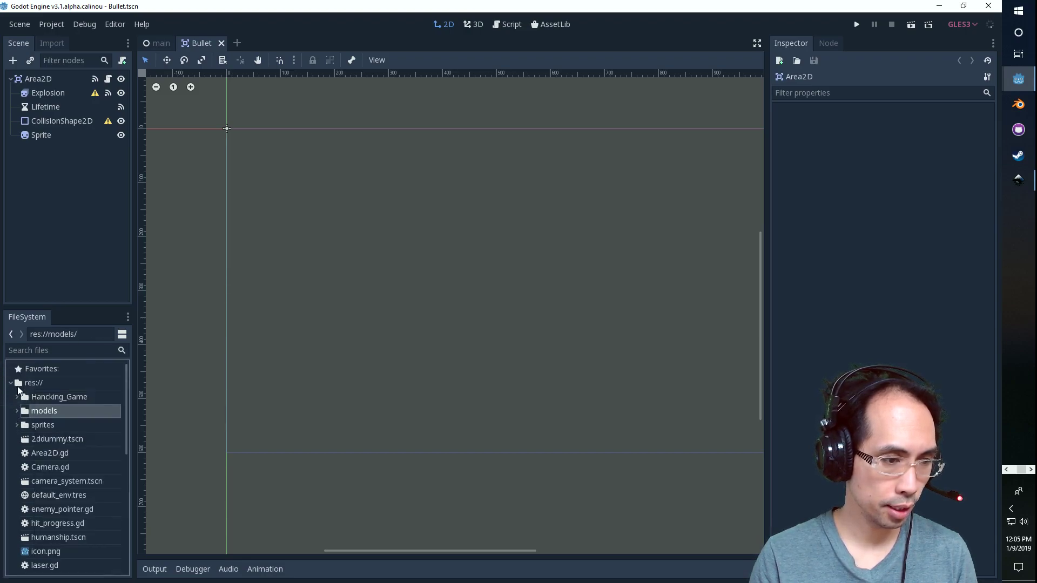
{"action": "left_click", "coordinate": [18, 397]}
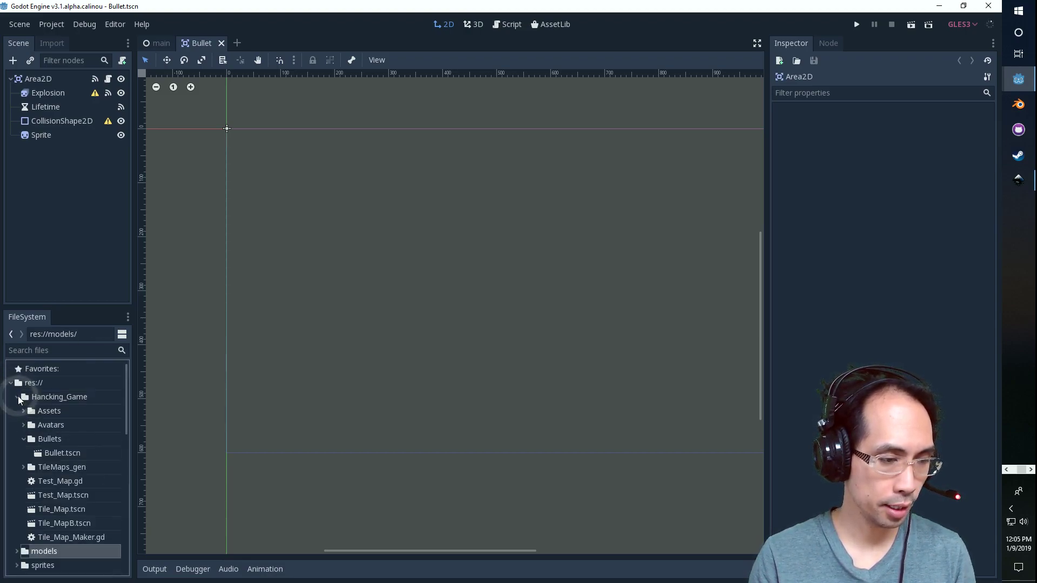
Create a new folder named Effects inside the Hancking_Game folder.
{"action": "left_click", "coordinate": [41, 401]}
{"action": "right_click", "coordinate": [41, 402]}
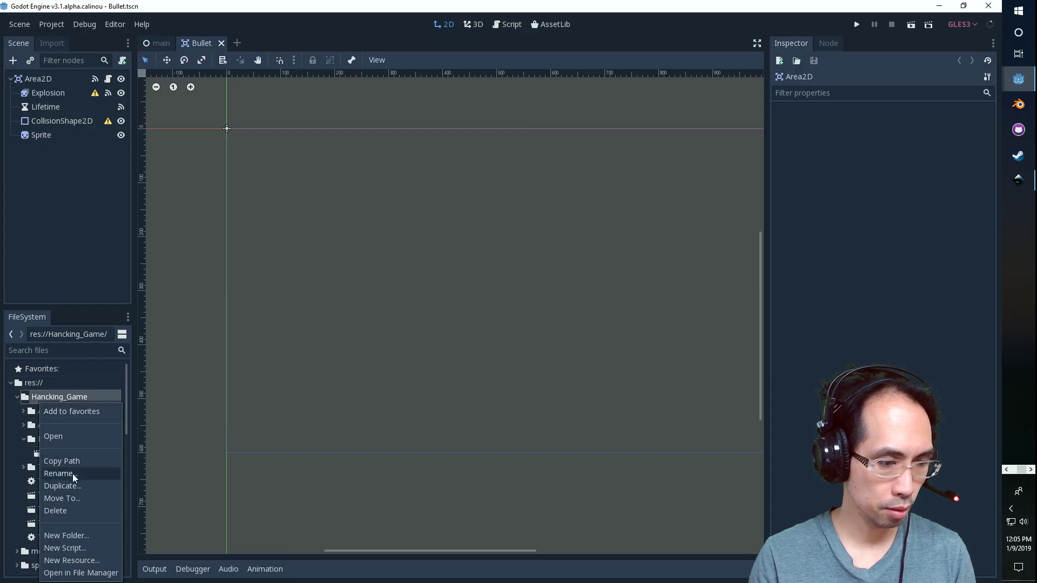
{"action": "left_click", "coordinate": [93, 535]}
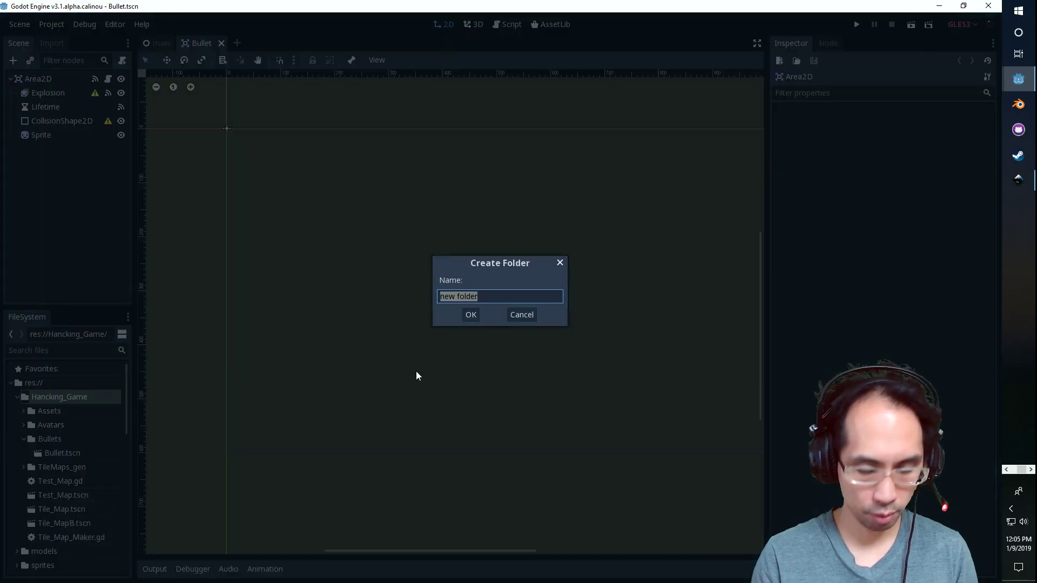
{"action": "type", "text": "Effects"}
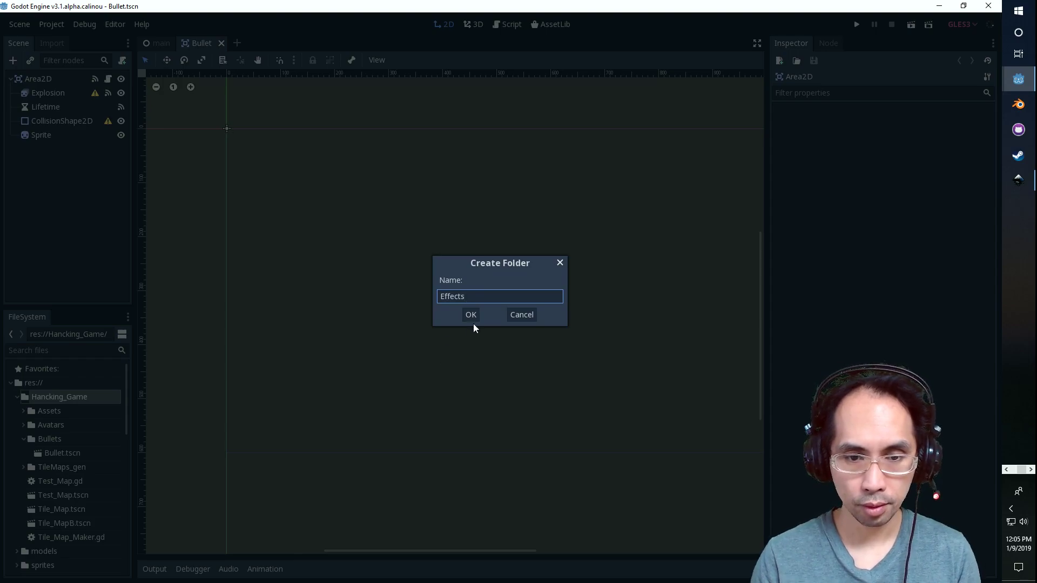
{"action": "left_click", "coordinate": [471, 318]}
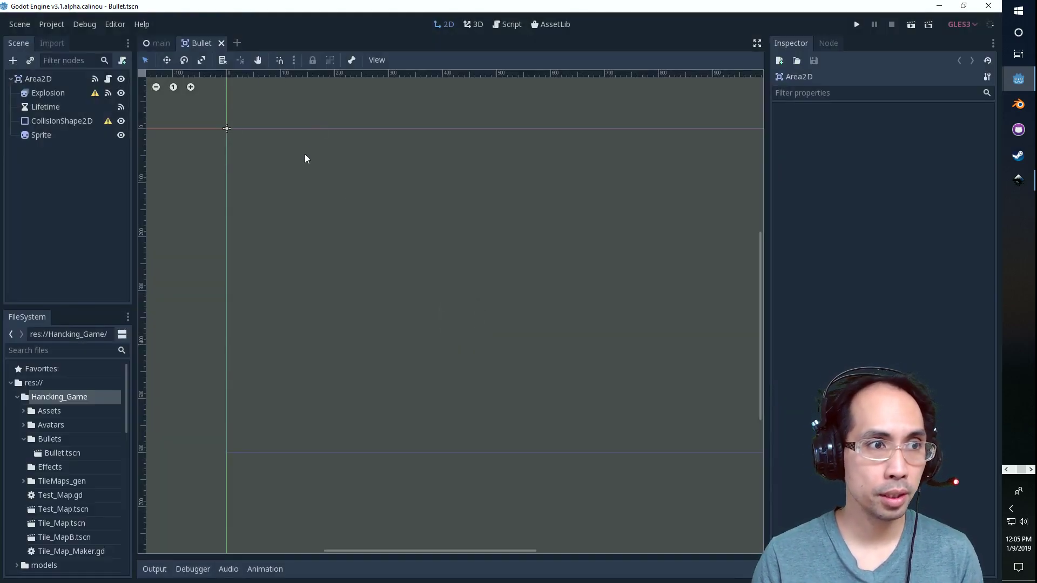
Check the Explosion scene in the Top-down Tank Battle project, then return to the project containing Hancking_Game.
{"action": "key", "text": "alt+Tab"}
{"action": "key", "text": "alt+Tab"}
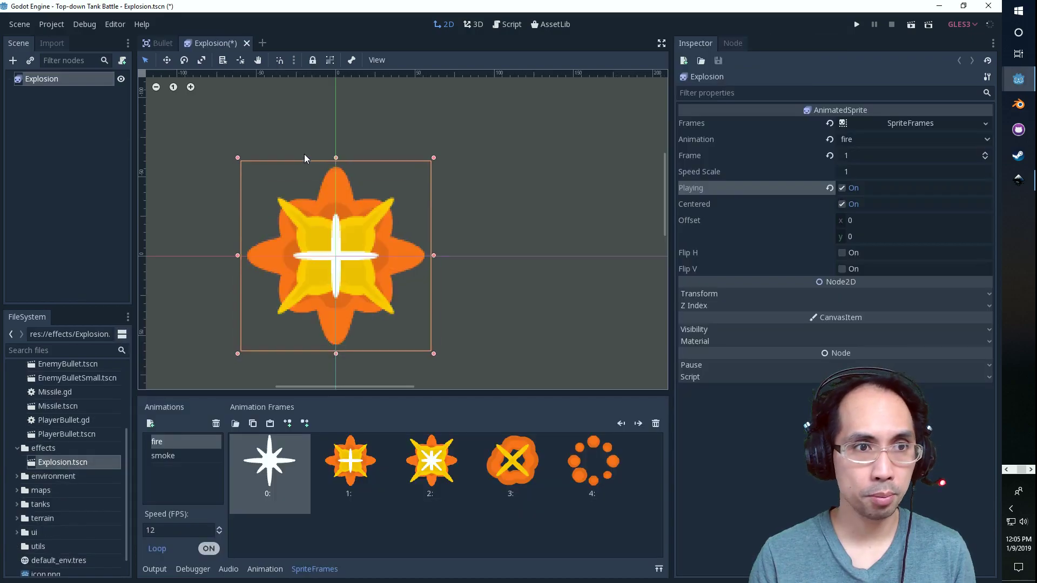
{"action": "key", "text": "alt+Tab"}
{"action": "key", "text": "alt+Tab"}
{"action": "key", "text": "alt+Tab"}
{"action": "key", "text": "alt+Tab"}
{"action": "key", "text": "alt+Tab"}
{"action": "key", "text": "alt+Tab"}
{"action": "key", "text": "alt+Tab"}
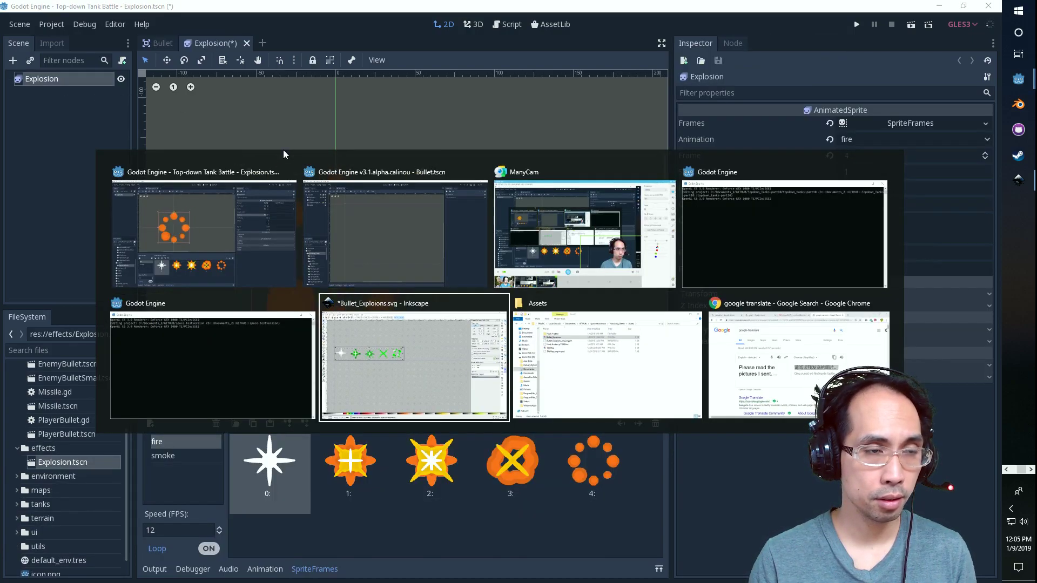
{"action": "key", "text": "alt+Tab"}
{"action": "key", "text": "alt+Tab"}
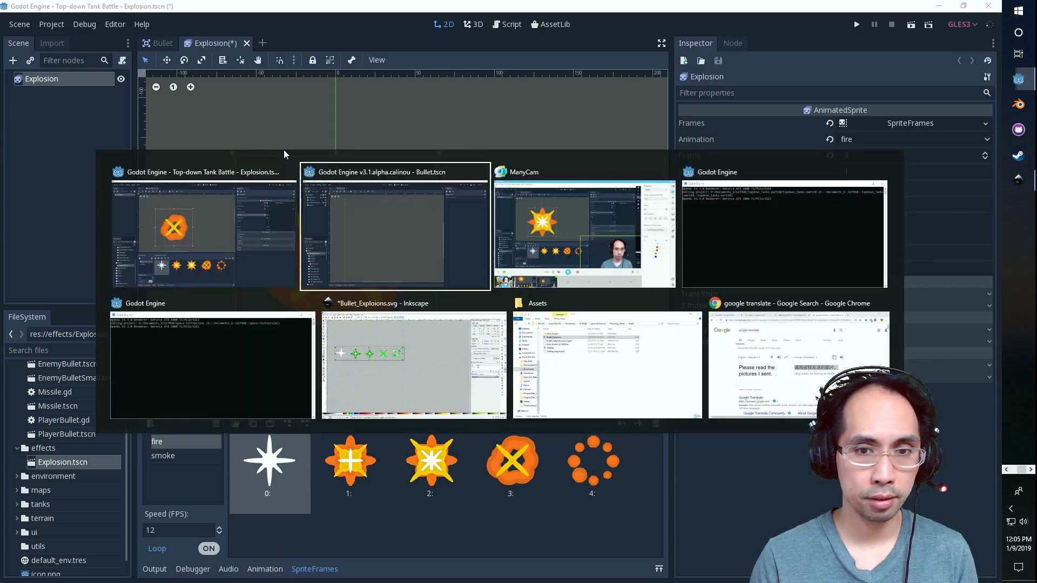
{"action": "key", "text": "alt+Tab"}
{"action": "key", "text": "alt+Tab"}
{"action": "key", "text": "alt+Tab"}
{"action": "key", "text": "alt+Tab"}
{"action": "key", "text": "alt+Tab"}
{"action": "key", "text": "alt+Tab"}
{"action": "key", "text": "alt+Tab"}
{"action": "key", "text": "alt+Tab"}
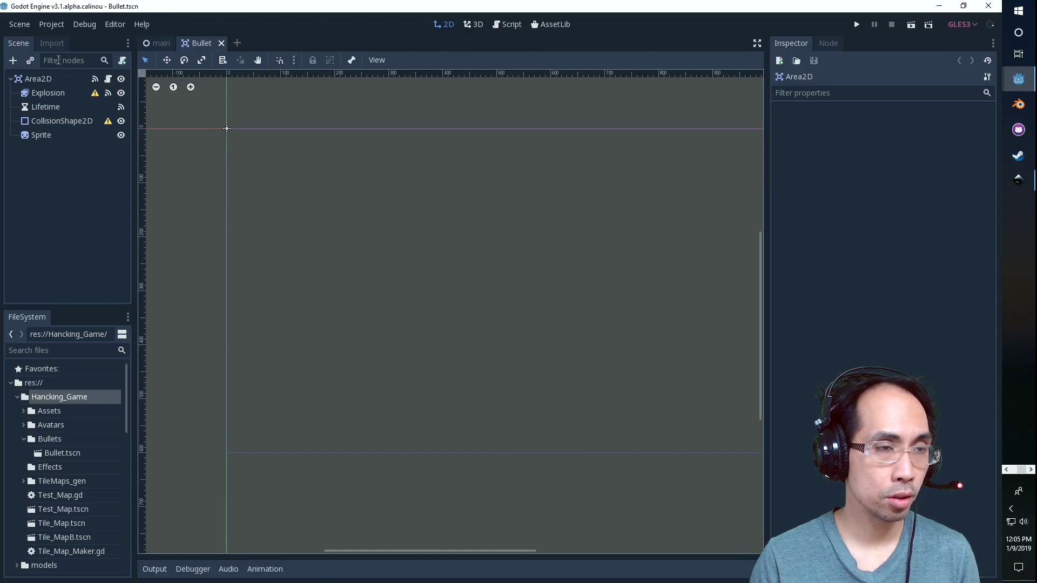
Create a new scene with an AnimatedSprite as its root node.
{"action": "left_click", "coordinate": [237, 43]}
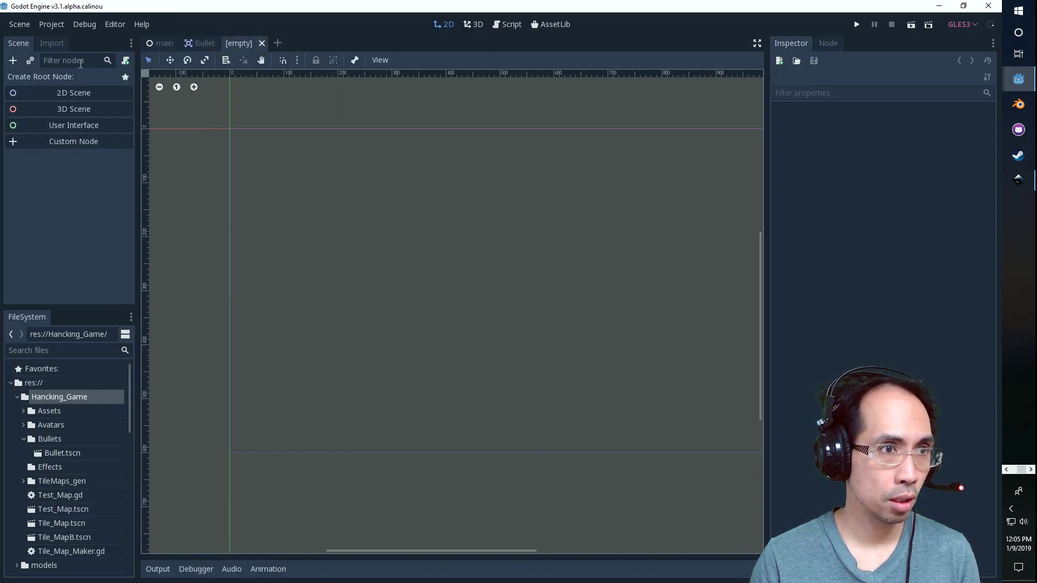
{"action": "type", "text": "An"}
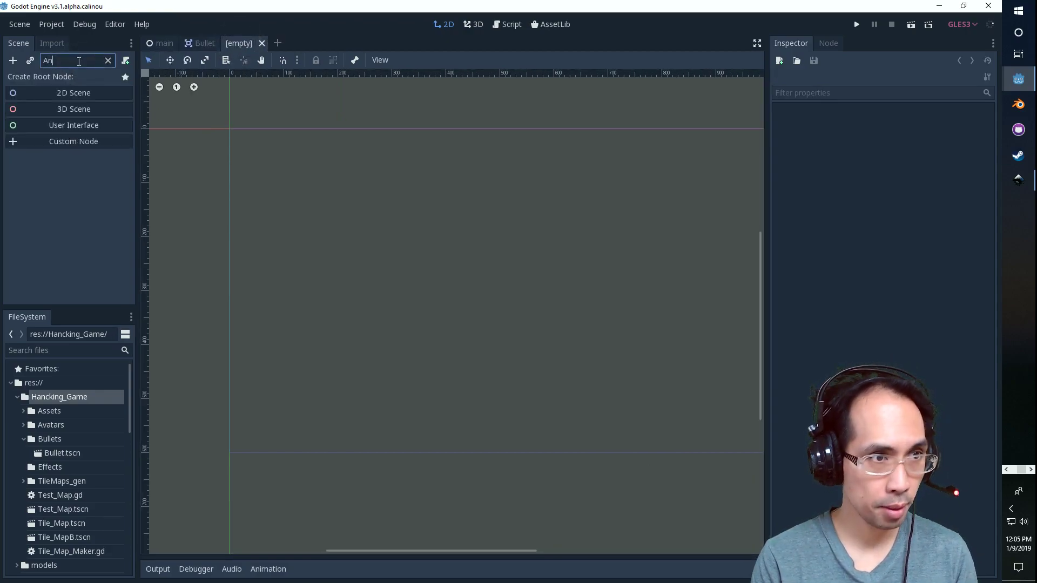
{"action": "key", "text": "BackSpace"}
{"action": "key", "text": "BackSpace"}
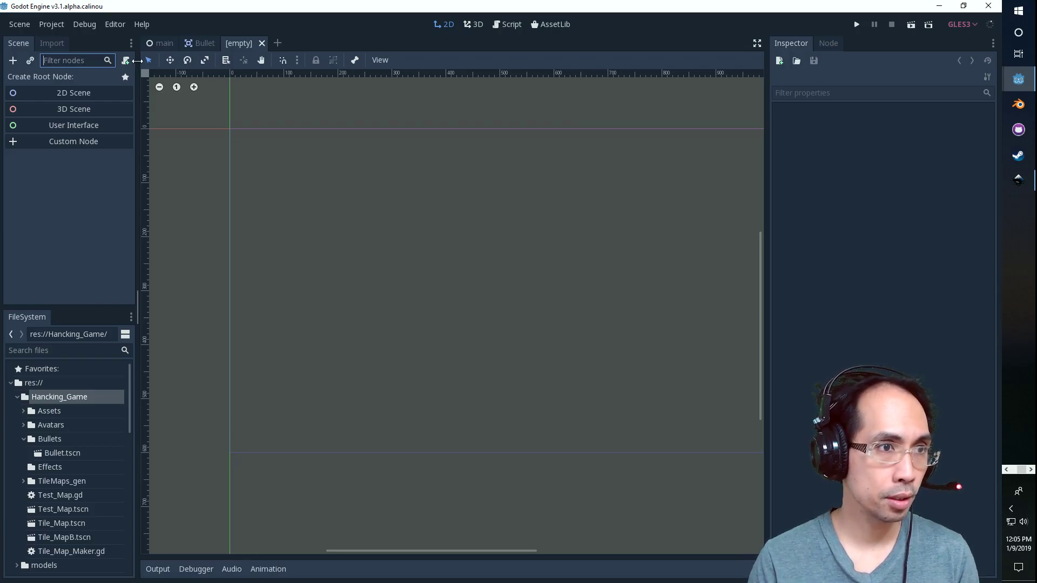
{"action": "left_click", "coordinate": [82, 141]}
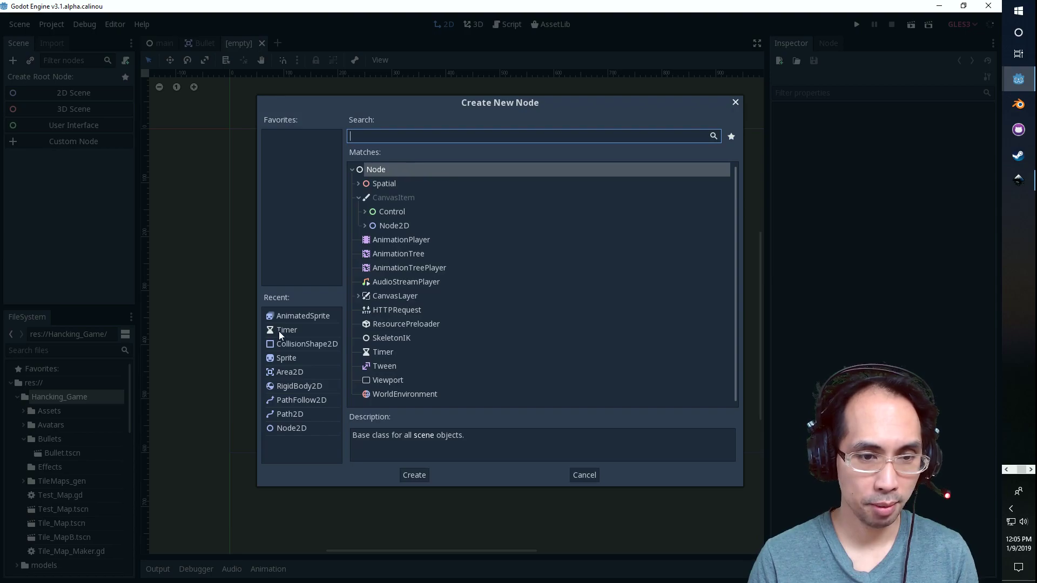
{"action": "double_click", "coordinate": [291, 316]}
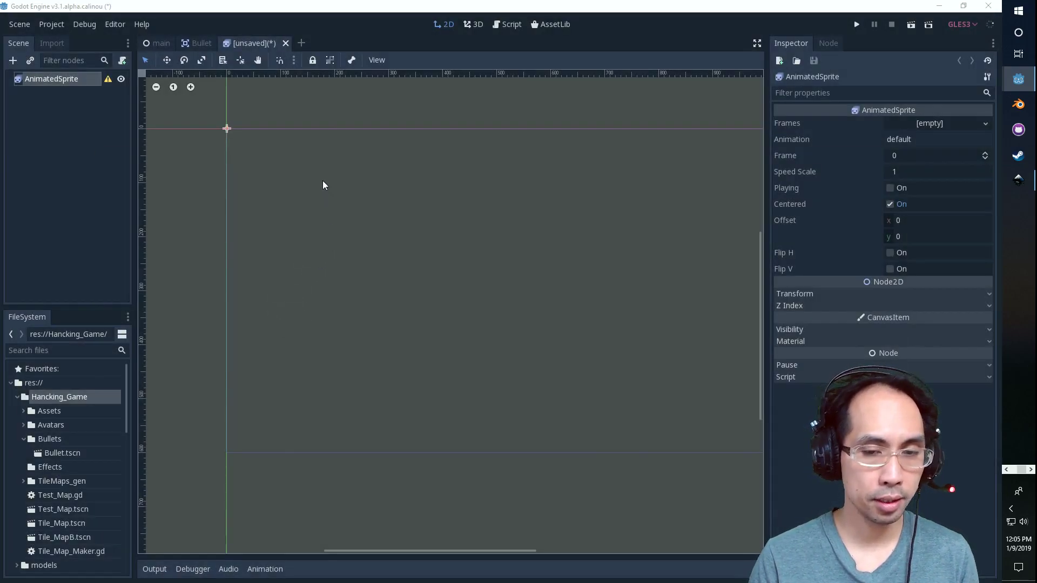
{"action": "key", "text": "alt+Tab"}
{"action": "key", "text": "alt+Tab"}
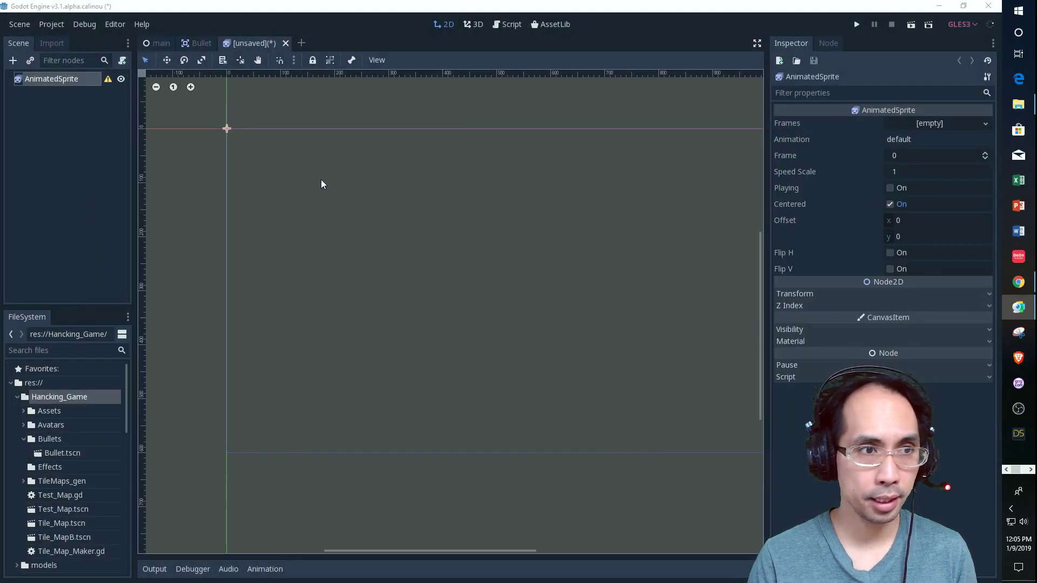
{"action": "key", "text": "alt+Tab"}
{"action": "key", "text": "alt+Tab"}
{"action": "key", "text": "alt+Tab"}
{"action": "key", "text": "alt+Tab"}
{"action": "key", "text": "alt+Tab"}
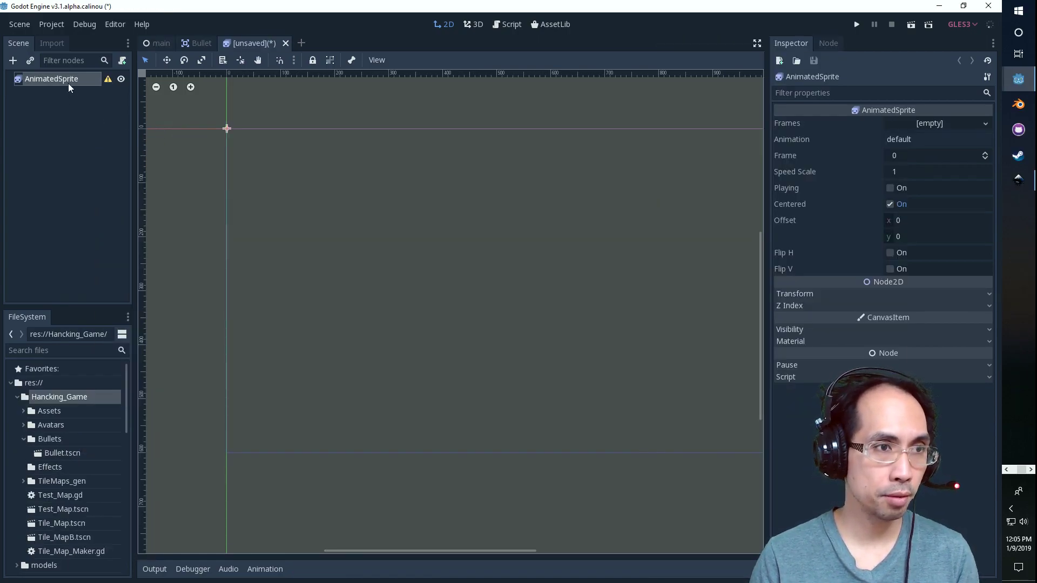
Rename the new scene's AnimatedSprite root node to Explosion.
{"action": "double_click", "coordinate": [69, 81]}
{"action": "type", "text": "Explosion"}
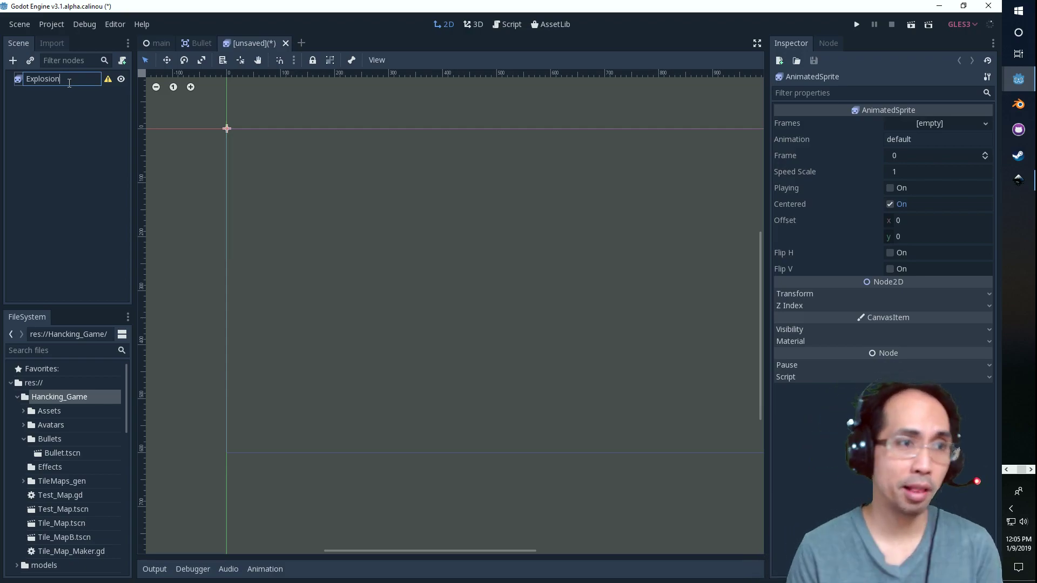
{"action": "left_click", "coordinate": [69, 128]}
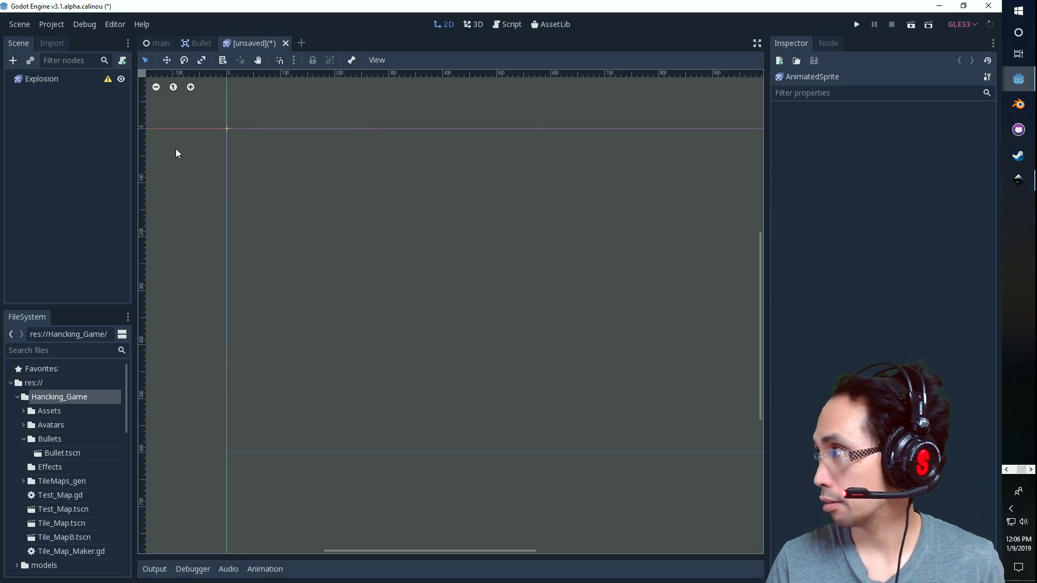
Try to load an existing resource into the Explosion node's Frames property, browsing the project's sprites folder.
{"action": "scroll", "coordinate": [189, 148], "scroll_direction": "up", "scroll_amount": 4}
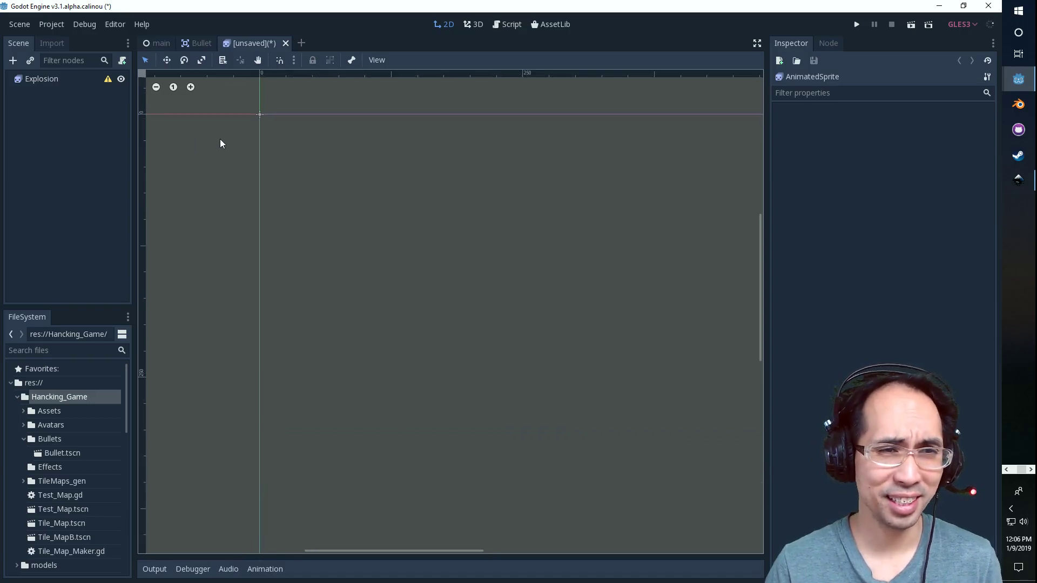
{"action": "key", "text": "alt+Tab"}
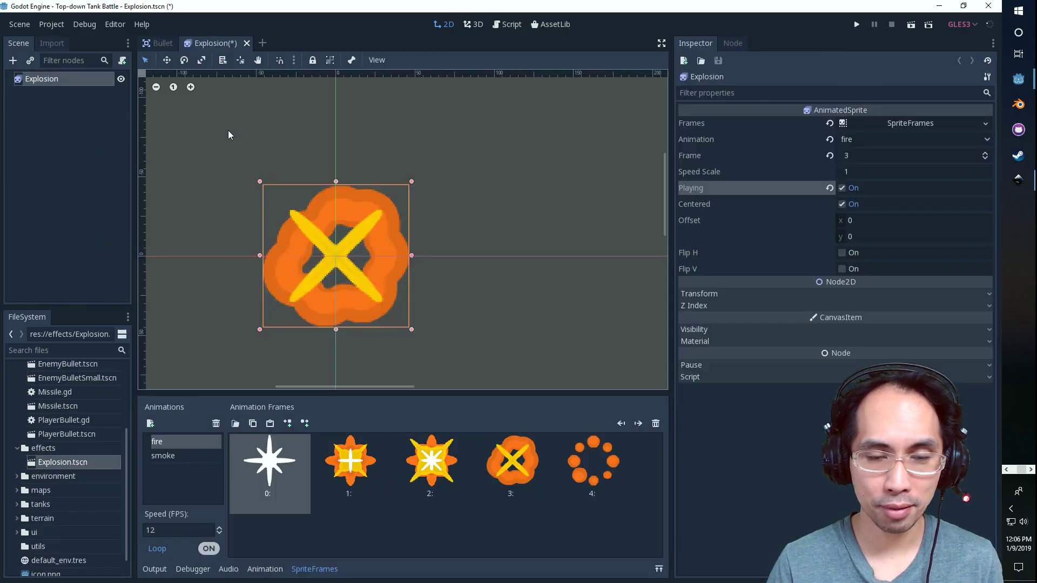
{"action": "key", "text": "alt+Tab"}
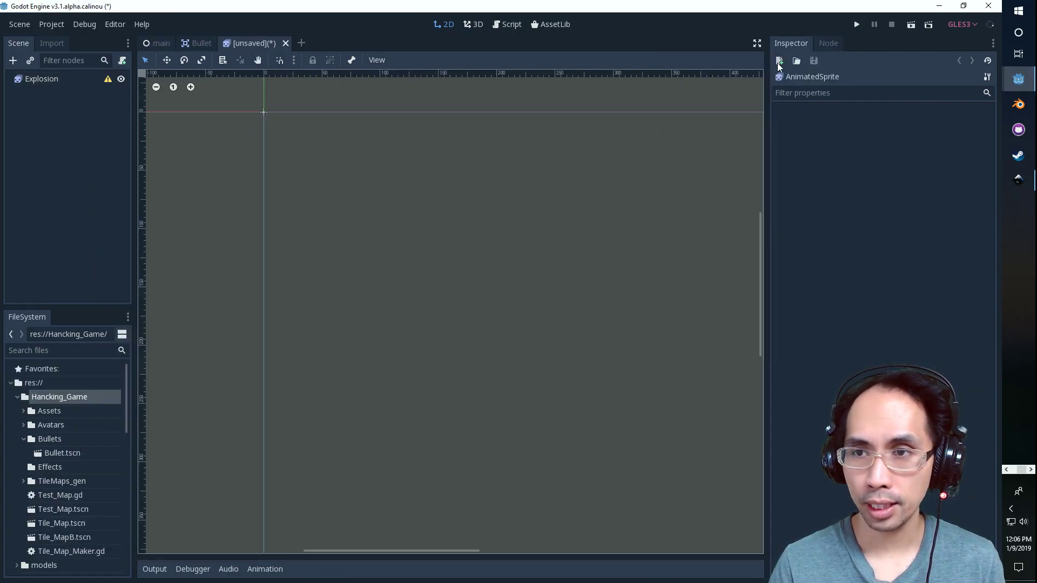
{"action": "left_click", "coordinate": [787, 82]}
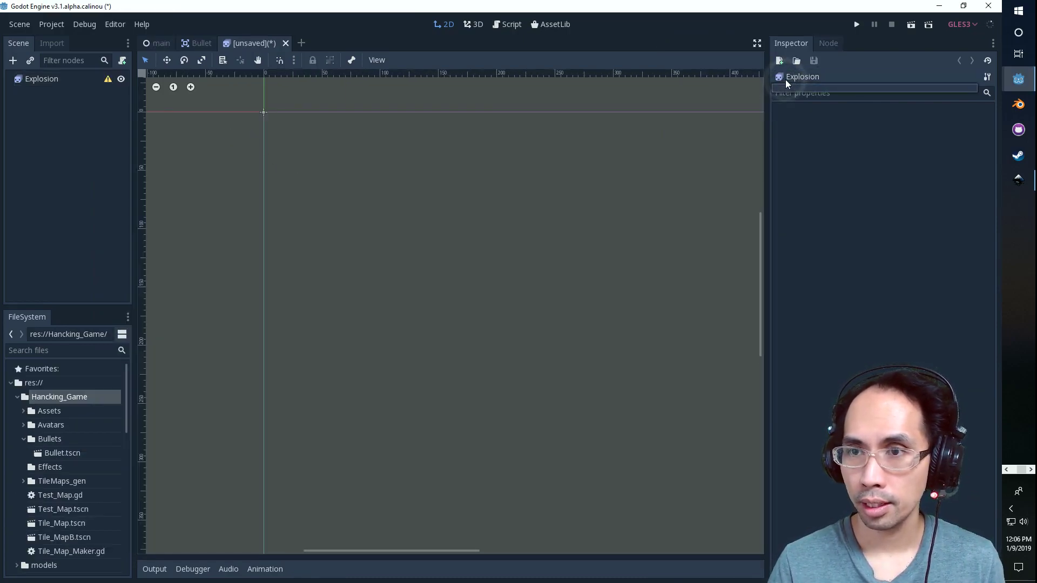
{"action": "left_click", "coordinate": [60, 80]}
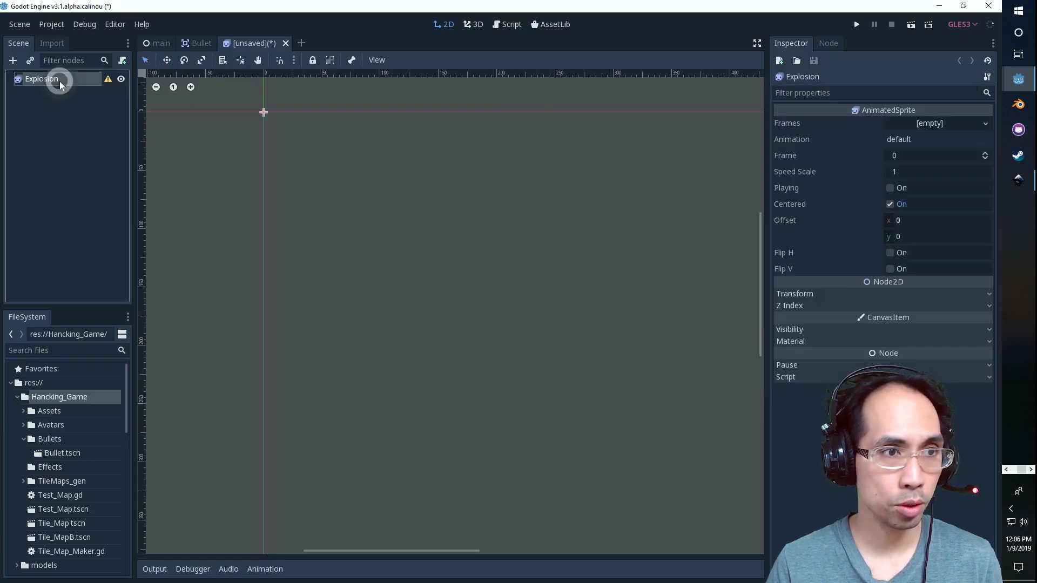
{"action": "left_click", "coordinate": [920, 125]}
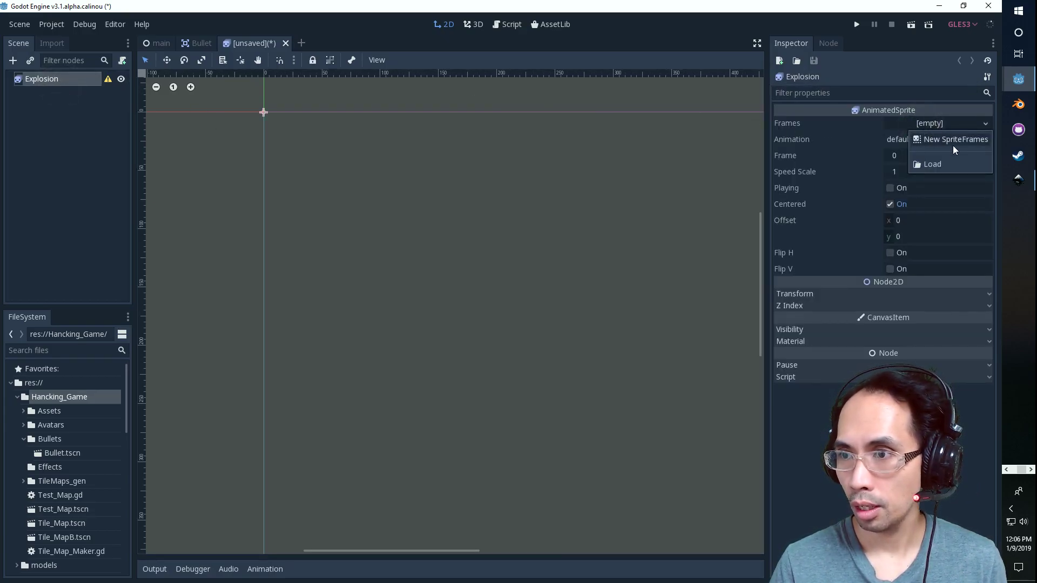
{"action": "left_click", "coordinate": [950, 163]}
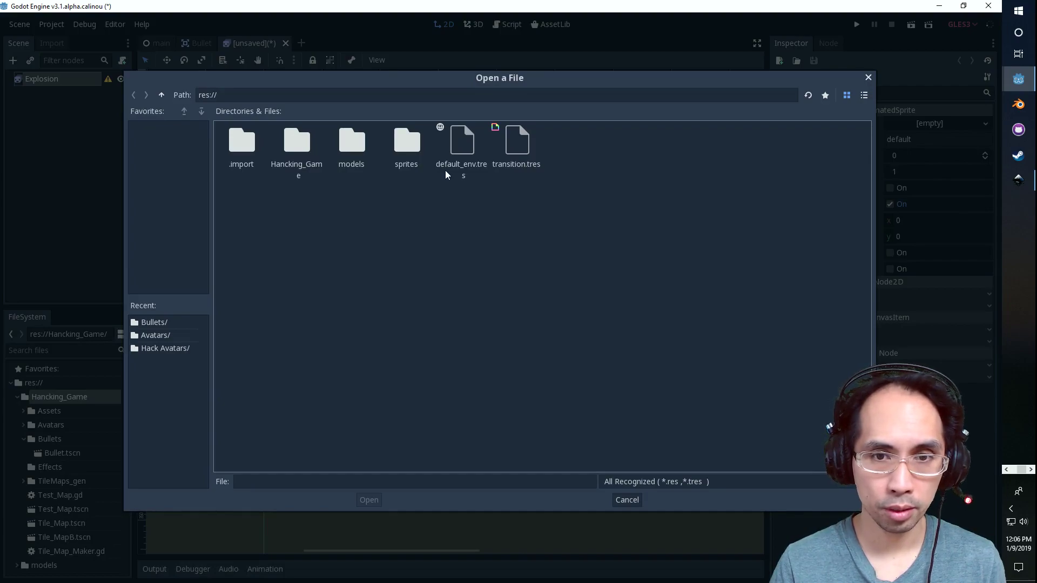
{"action": "double_click", "coordinate": [409, 151]}
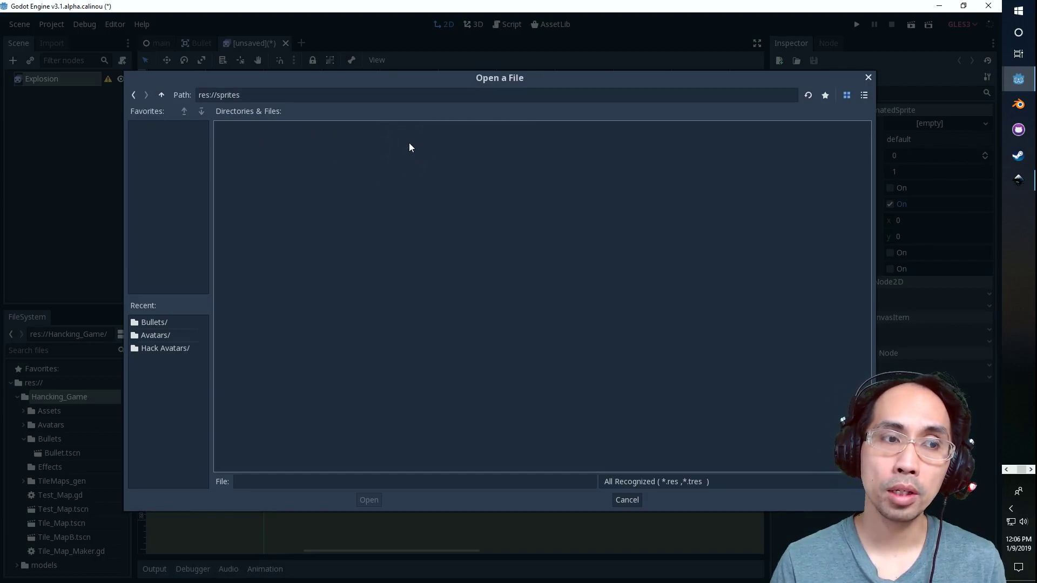
{"action": "left_click", "coordinate": [133, 95]}
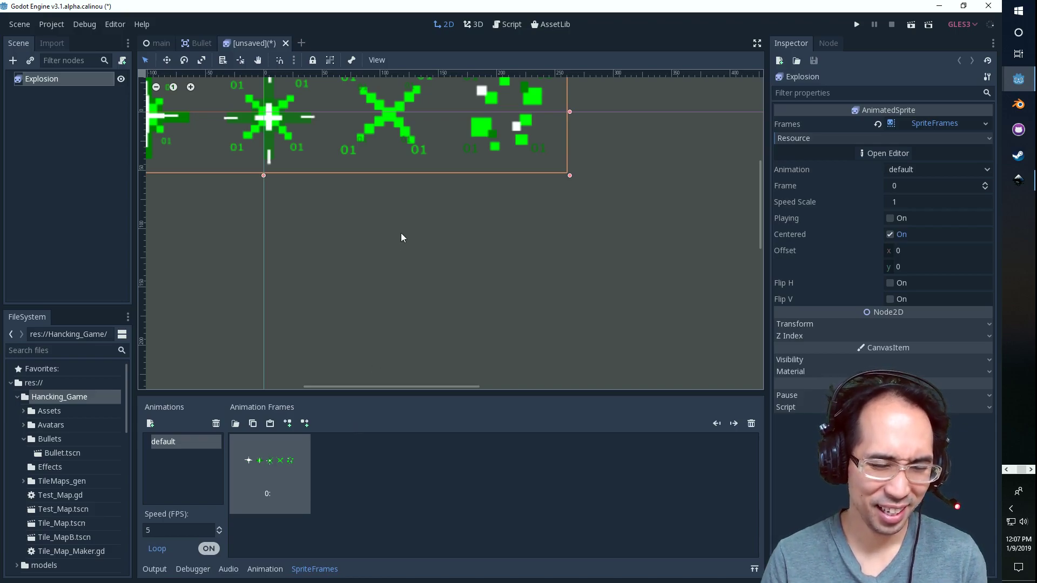
Check the explosion sprite strip on the canvas and delete the Explosion node from the unsaved scene.
{"action": "scroll", "coordinate": [368, 247], "scroll_direction": "down", "scroll_amount": 3}
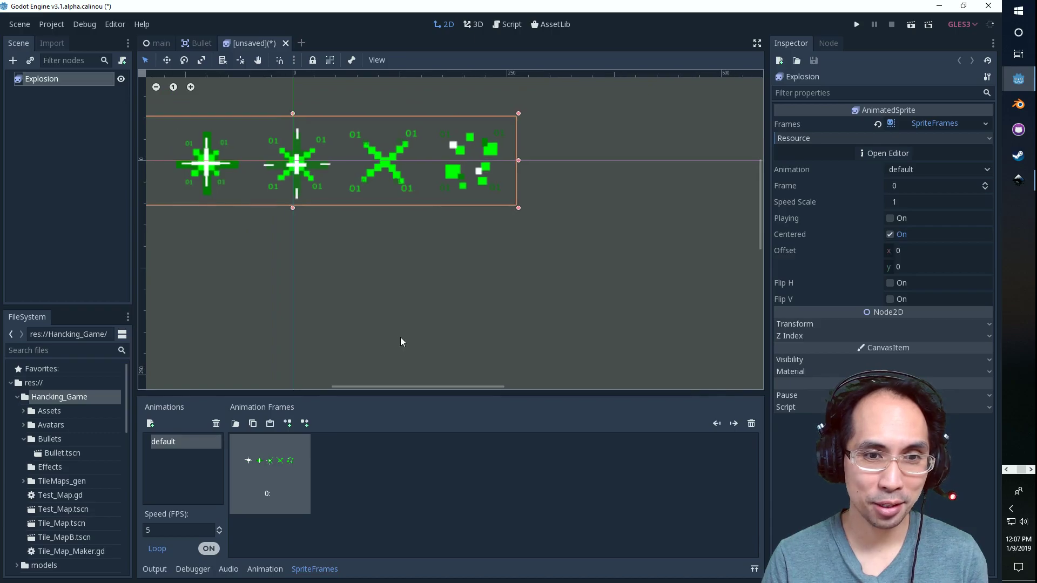
{"action": "scroll", "coordinate": [412, 355], "scroll_direction": "down", "scroll_amount": 3}
{"action": "left_click_drag", "start_coordinate": [437, 388], "coordinate": [404, 386]}
{"action": "scroll", "coordinate": [488, 260], "scroll_direction": "up", "scroll_amount": 2}
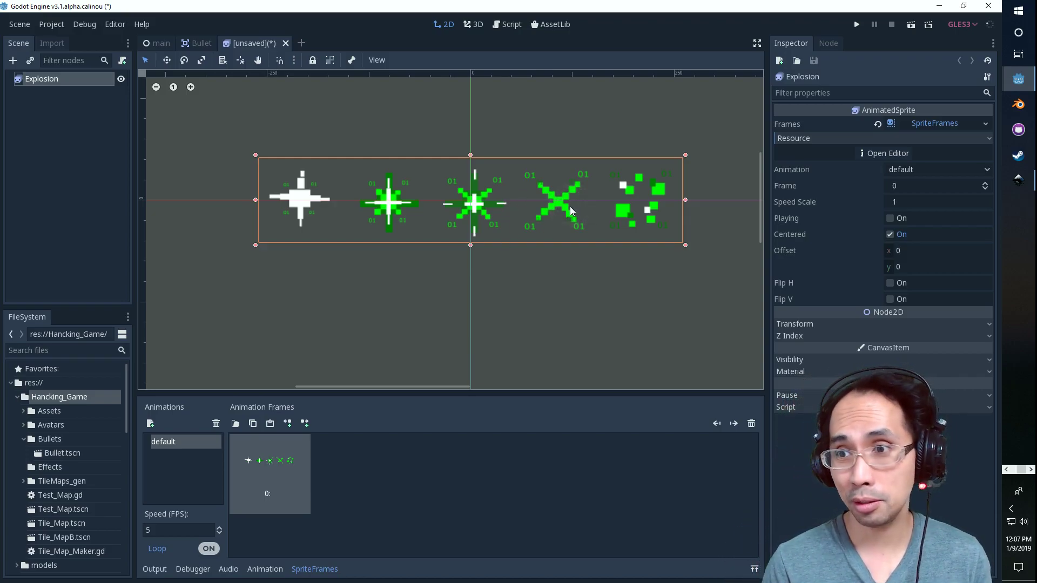
{"action": "key", "text": "Delete"}
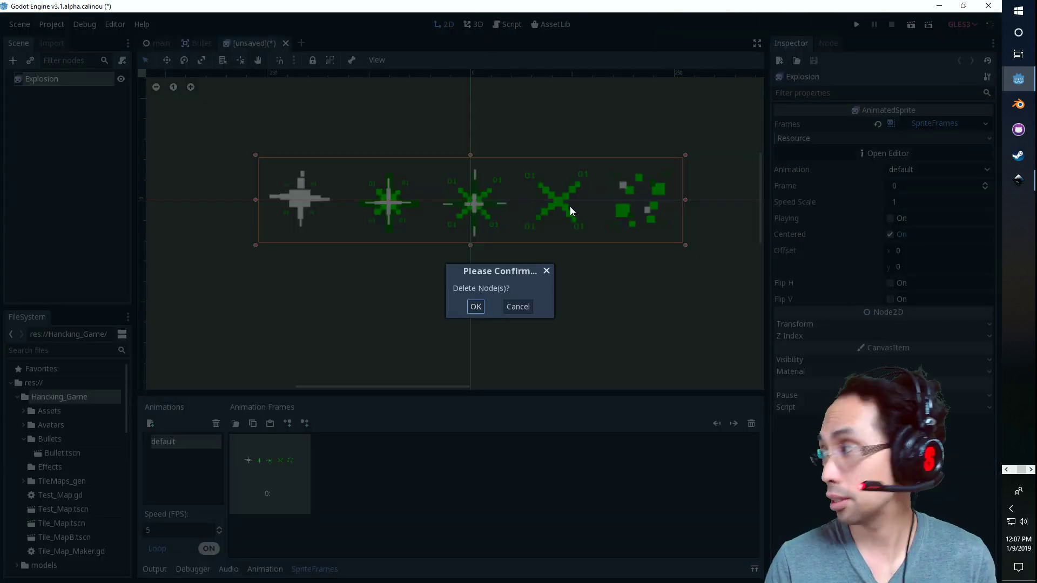
{"action": "left_click", "coordinate": [476, 306]}
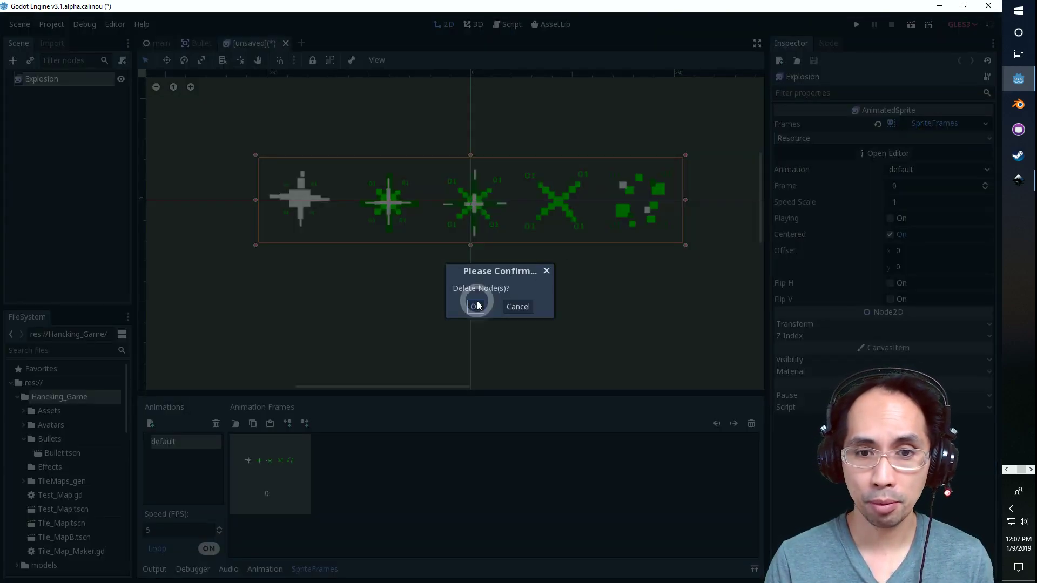
Switch to Bullet_Exploions.svg in Inkscape and move all five explosion frames straight down off the page.
{"action": "key", "text": "alt+Tab"}
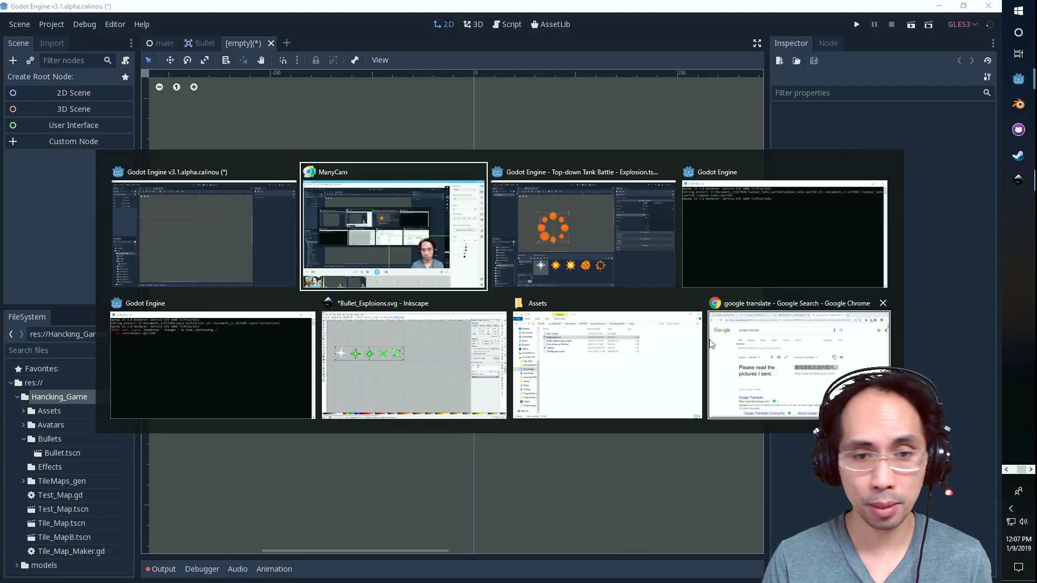
{"action": "key", "text": "Tab"}
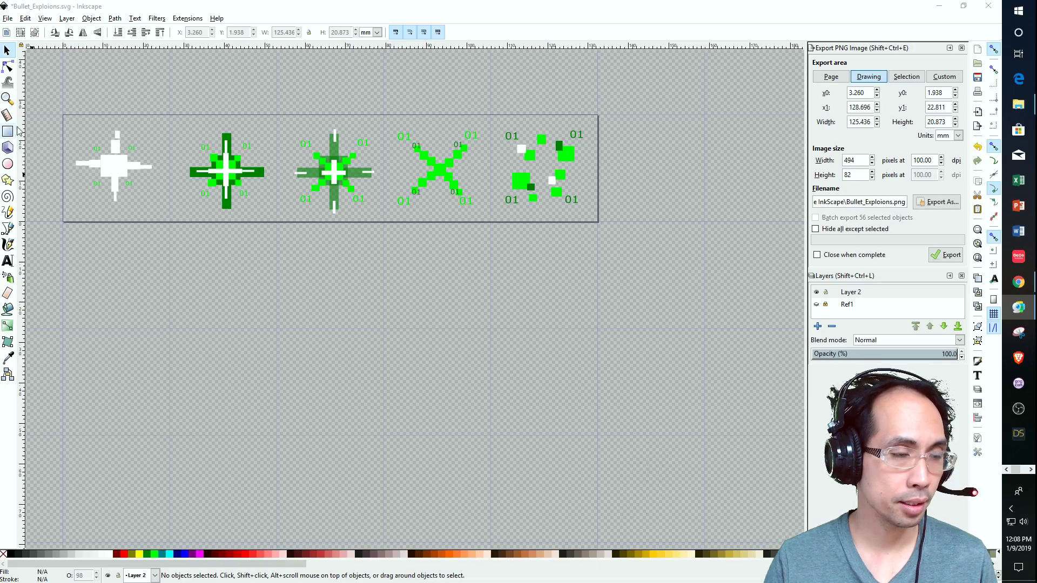
{"action": "mouse_move", "coordinate": [62, 97]}
{"action": "left_mouse_down"}
{"action": "mouse_move", "coordinate": [590, 260]}
{"action": "mouse_move", "coordinate": [646, 267]}
{"action": "left_mouse_up"}
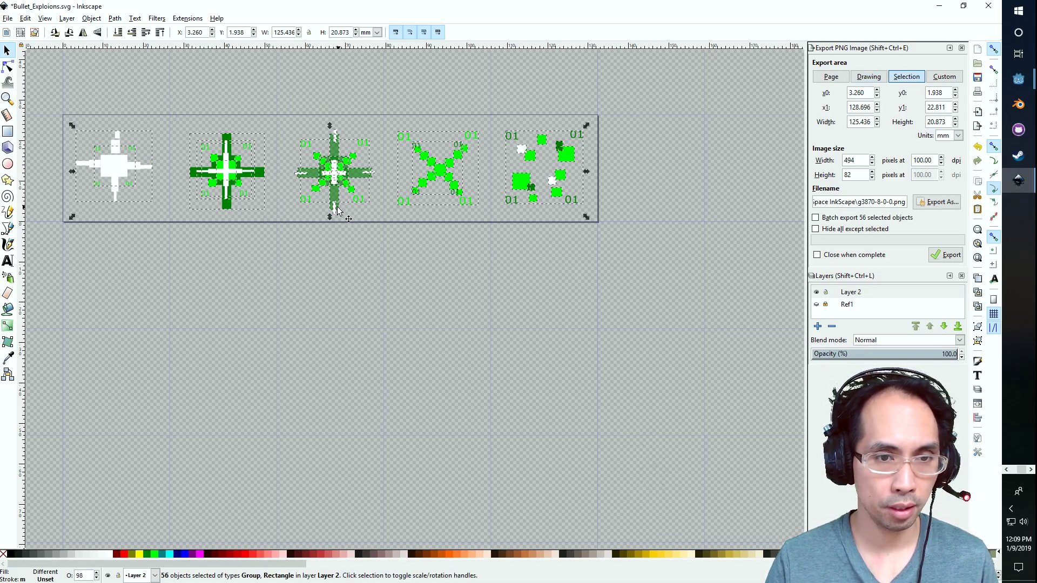
{"action": "mouse_move", "coordinate": [337, 211]}
{"action": "left_mouse_down"}
{"action": "mouse_move", "coordinate": [354, 373]}
{"action": "mouse_move", "coordinate": [338, 424]}
{"action": "left_mouse_up"}
{"action": "left_click", "coordinate": [213, 485]}
Group the objects of each of the five explosion frames into one separate group per frame.
{"action": "left_click_drag", "start_coordinate": [57, 308], "coordinate": [168, 424]}
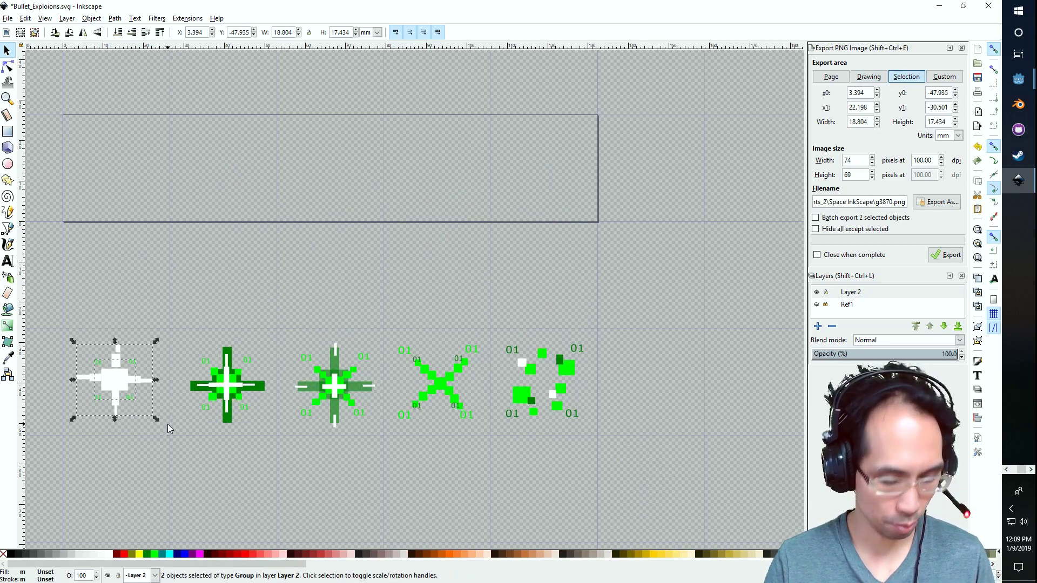
{"action": "key", "text": "ctrl+g"}
{"action": "left_click_drag", "start_coordinate": [171, 321], "coordinate": [277, 448]}
{"action": "key", "text": "ctrl+g"}
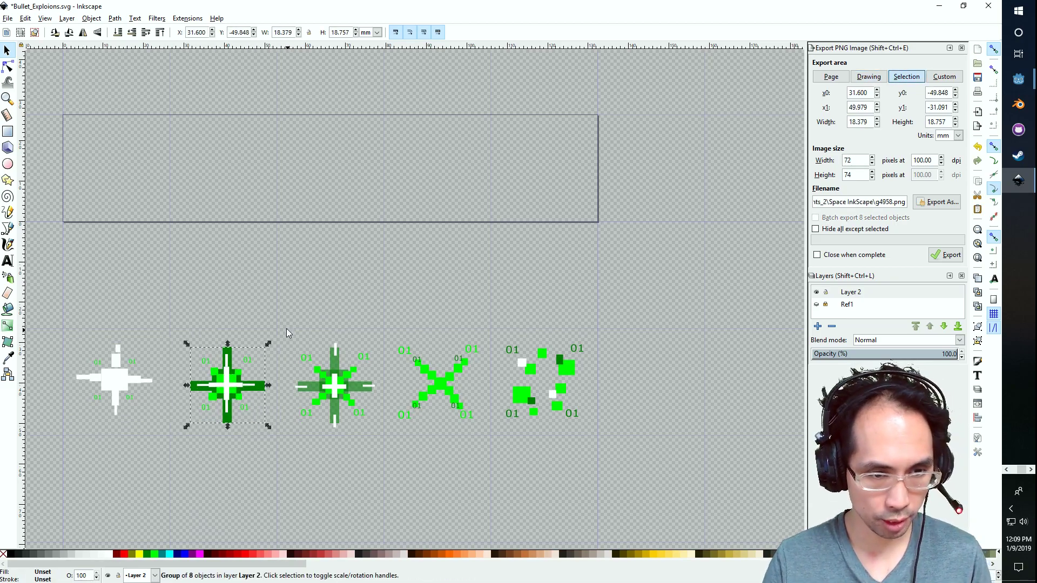
{"action": "left_click_drag", "start_coordinate": [276, 313], "coordinate": [388, 453]}
{"action": "key", "text": "ctrl+g"}
{"action": "mouse_move", "coordinate": [394, 321]}
{"action": "left_mouse_down"}
{"action": "mouse_move", "coordinate": [469, 438]}
{"action": "mouse_move", "coordinate": [490, 449]}
{"action": "left_mouse_up"}
{"action": "key", "text": "ctrl+g"}
{"action": "left_click_drag", "start_coordinate": [494, 322], "coordinate": [604, 447]}
{"action": "key", "text": "ctrl+g"}
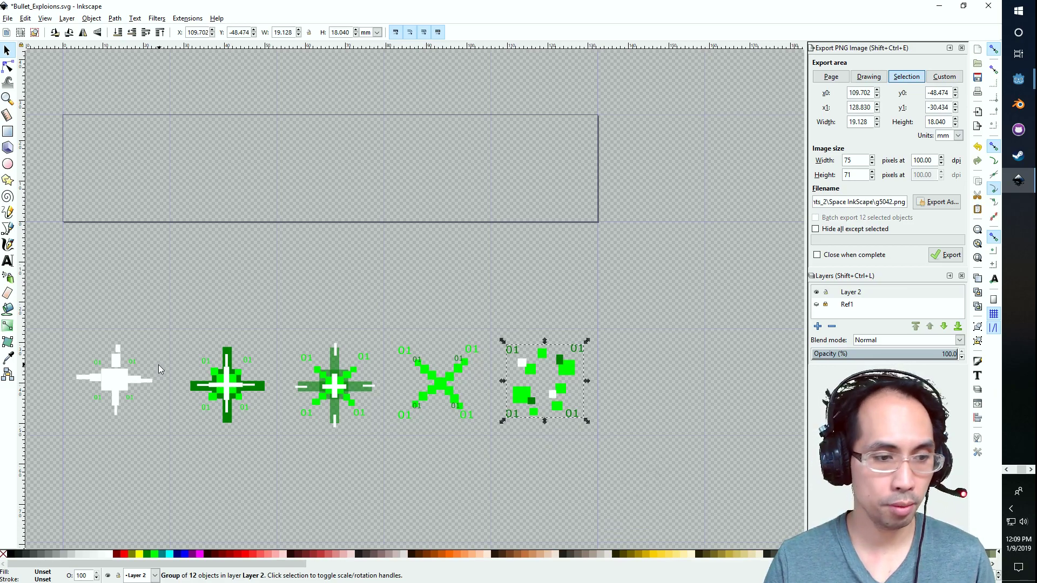
Save the drawing and set the document's custom page width to 100 px.
{"action": "left_click", "coordinate": [7, 18]}
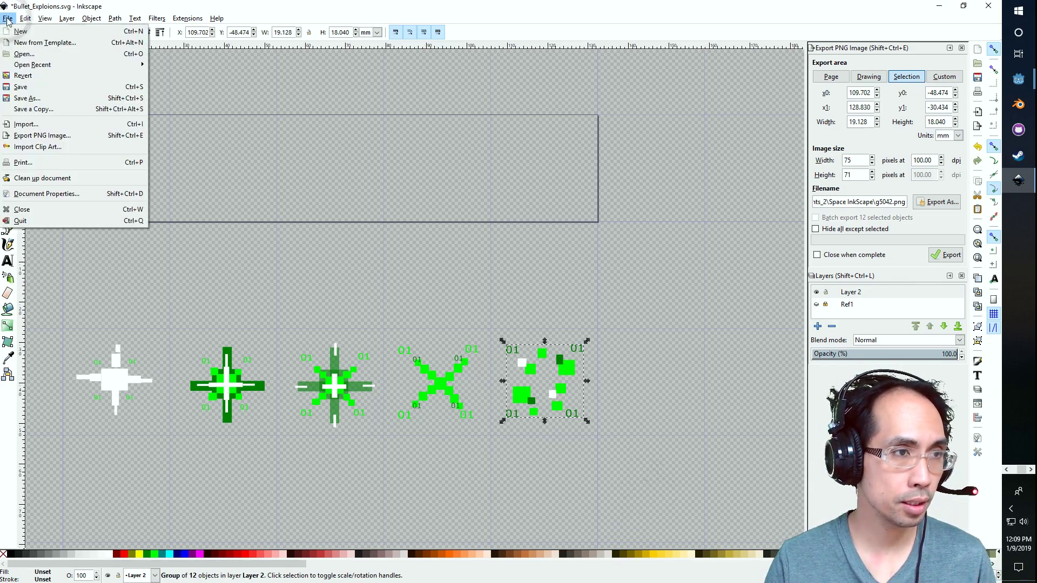
{"action": "left_click", "coordinate": [17, 82]}
{"action": "left_click", "coordinate": [7, 18]}
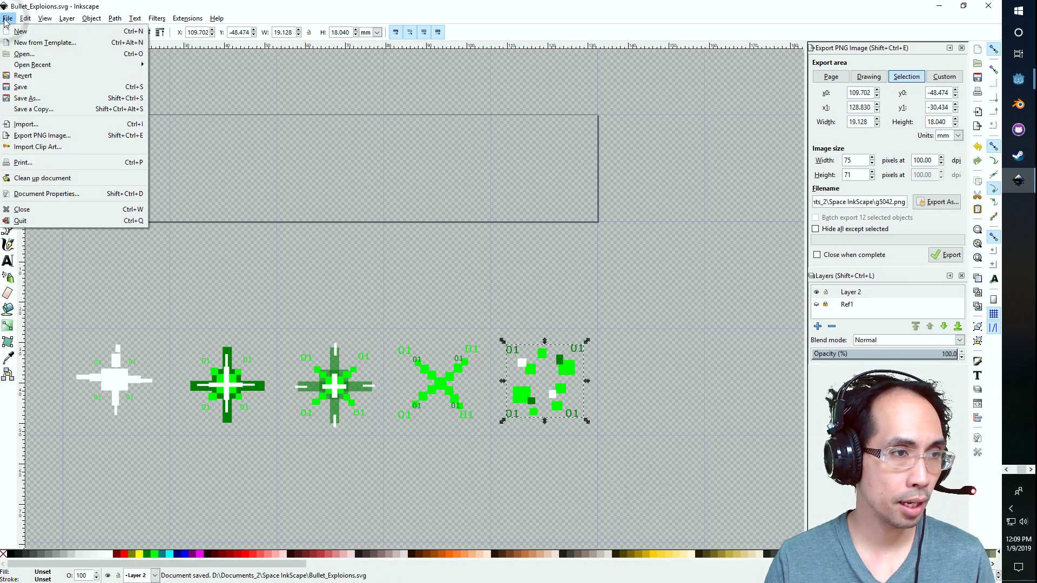
{"action": "left_click", "coordinate": [80, 201]}
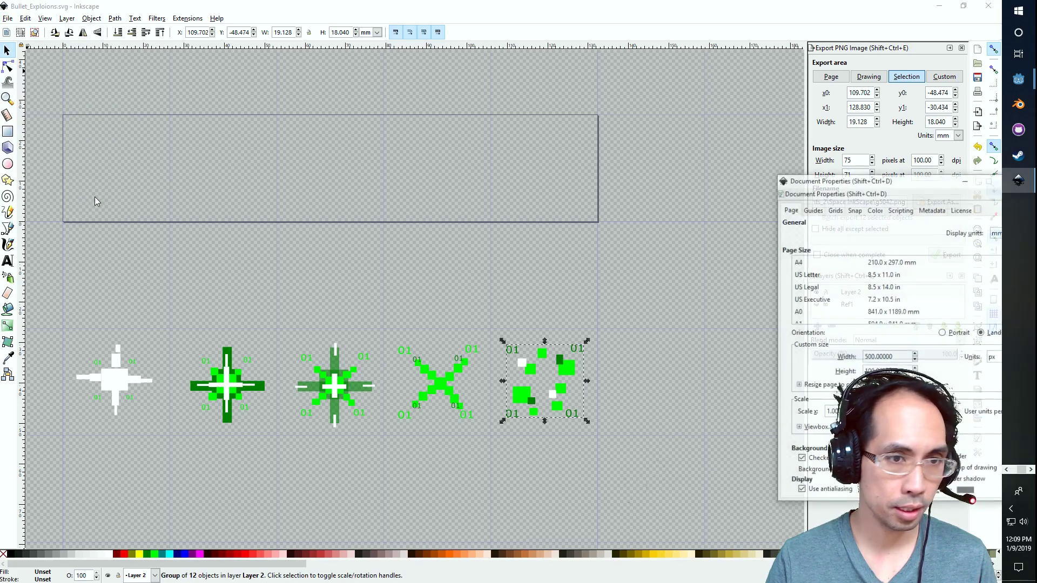
{"action": "left_click_drag", "start_coordinate": [911, 182], "coordinate": [716, 122]}
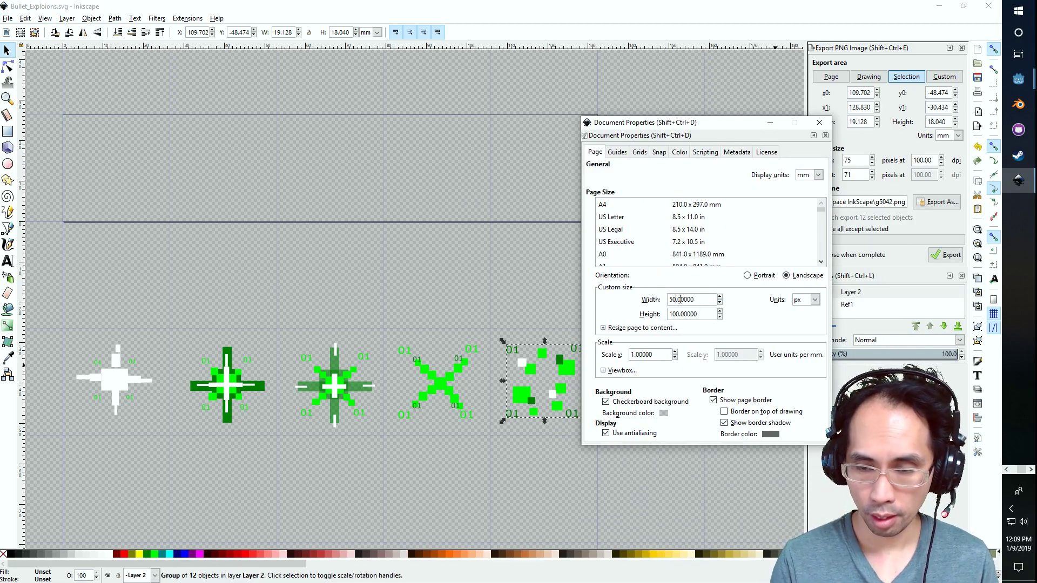
{"action": "key", "text": "Return"}
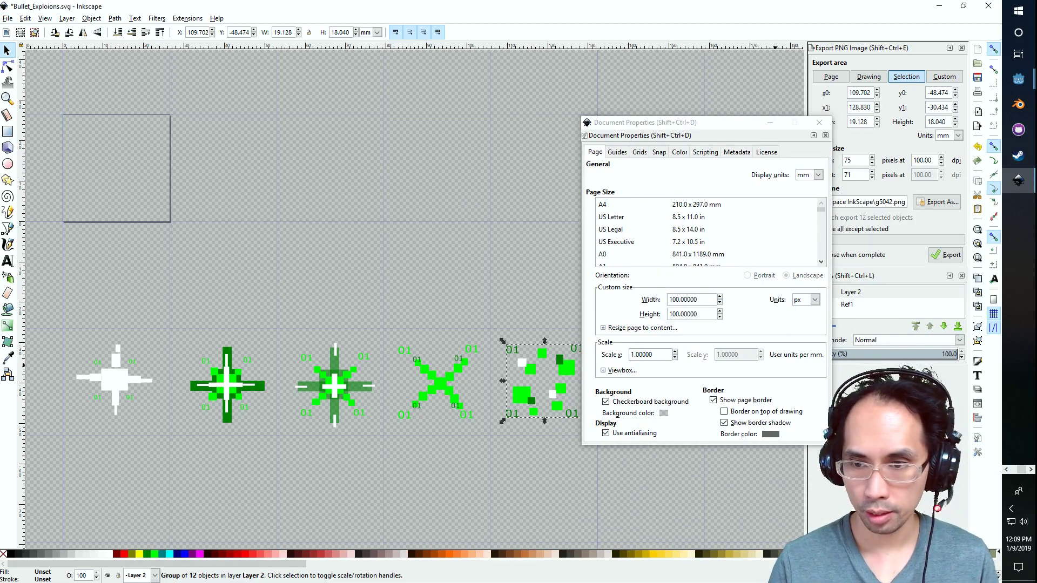
Move the white first explosion frame up onto the page and close the document properties.
{"action": "left_click", "coordinate": [112, 387]}
{"action": "left_click_drag", "start_coordinate": [112, 387], "coordinate": [113, 171]}
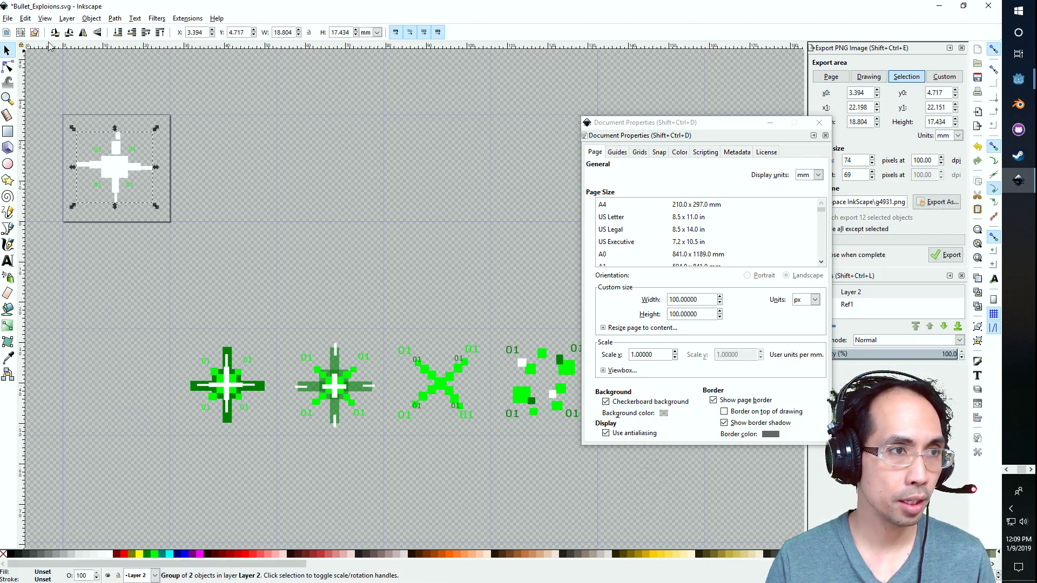
{"action": "left_click", "coordinate": [707, 102]}
{"action": "left_click", "coordinate": [818, 123]}
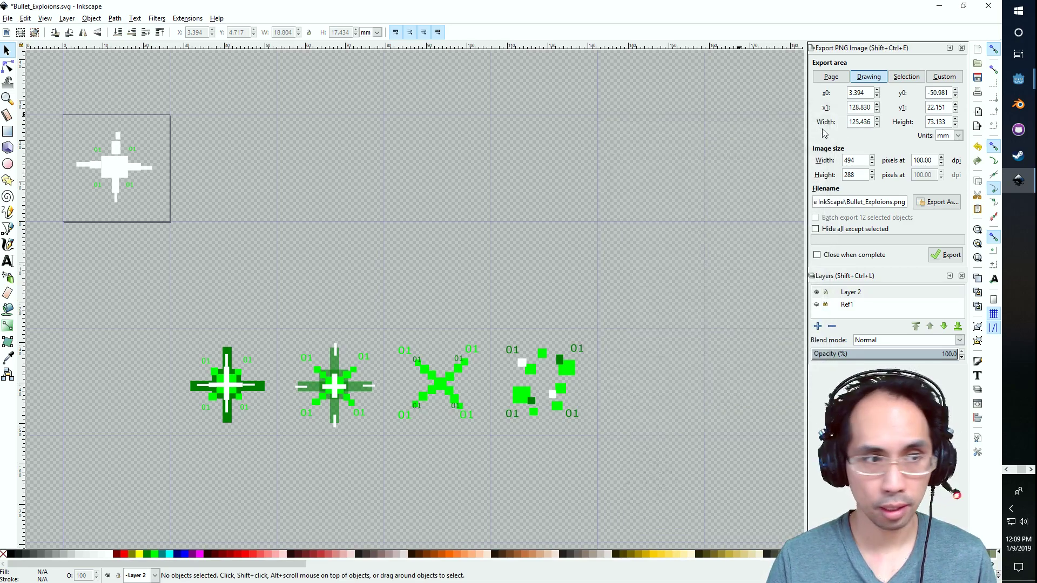
Set the PNG export file name to BE1 in the Space InkScape folder and move the white first frame off the page.
{"action": "left_click", "coordinate": [937, 203]}
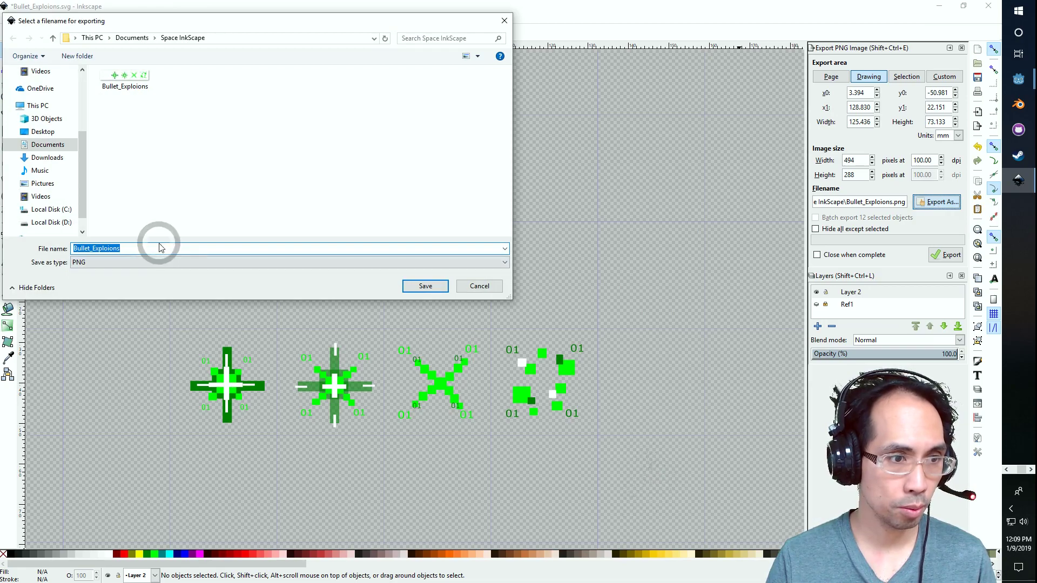
{"action": "left_click", "coordinate": [158, 248]}
{"action": "type", "text": "1"}
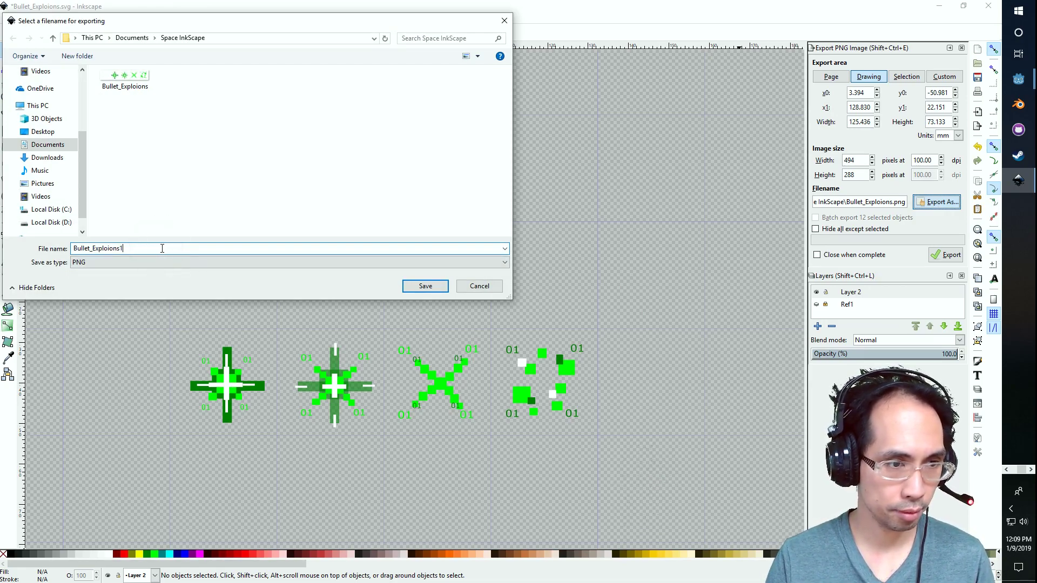
{"action": "left_click", "coordinate": [430, 287]}
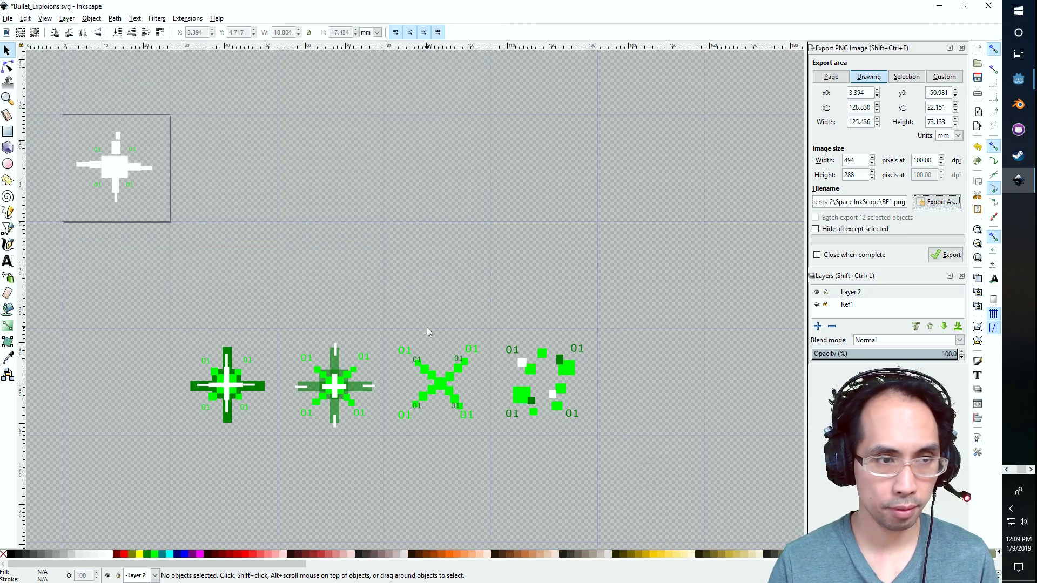
{"action": "left_click_drag", "start_coordinate": [150, 183], "coordinate": [167, 344]}
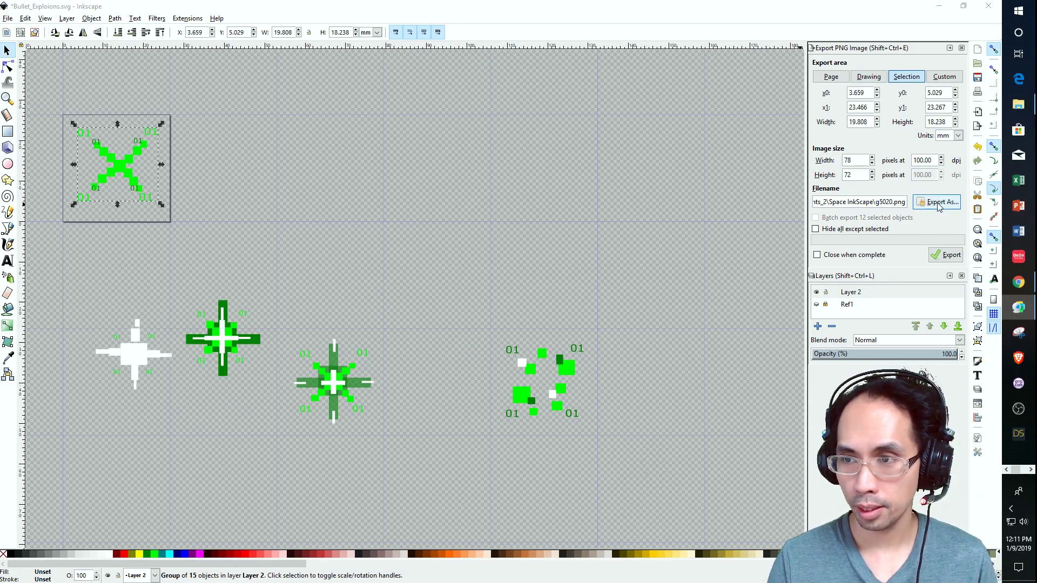
Export the selected X-shaped fourth frame as BE4 in PNG format to the Space InkScape folder.
{"action": "left_click", "coordinate": [921, 206]}
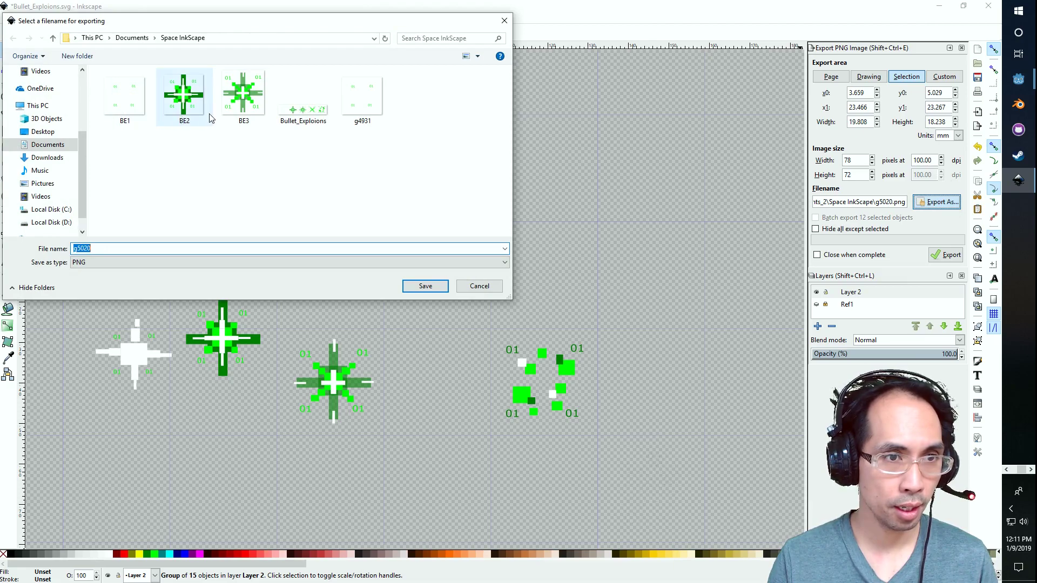
{"action": "left_click_drag", "start_coordinate": [265, 21], "coordinate": [453, 49]}
{"action": "left_click", "coordinate": [440, 135]}
{"action": "left_click", "coordinate": [304, 278]}
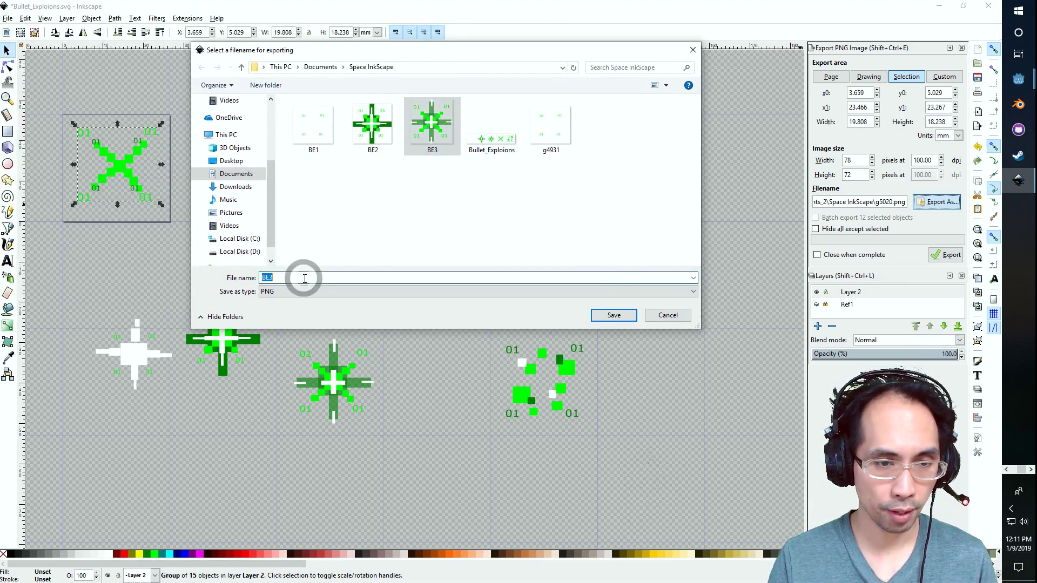
{"action": "key", "text": "BackSpace"}
{"action": "type", "text": "4"}
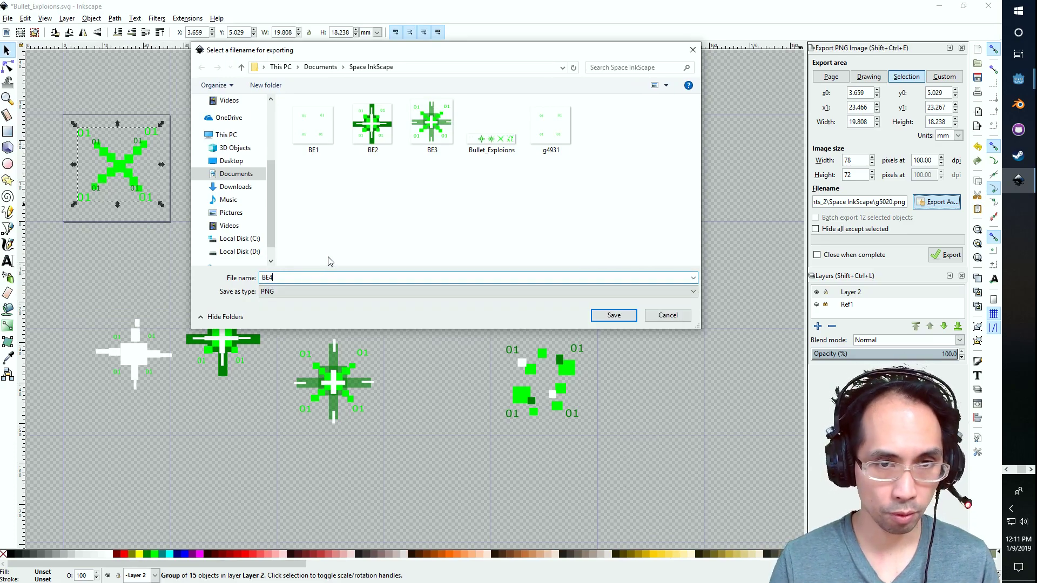
{"action": "left_click", "coordinate": [621, 314]}
{"action": "left_click", "coordinate": [945, 256]}
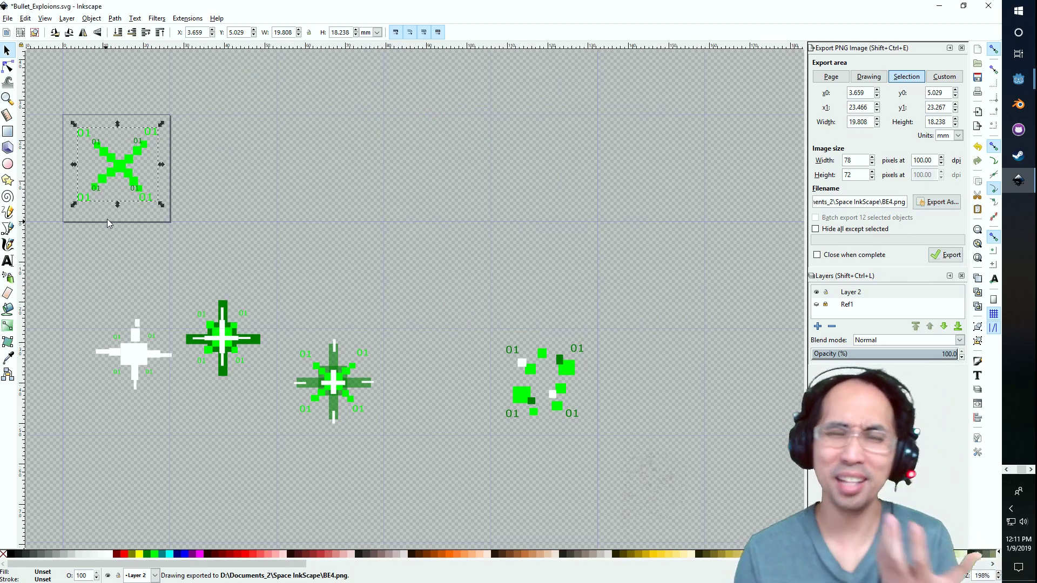
Move the X-shaped frame off the page and line up the first and second frames with the row below it.
{"action": "left_click_drag", "start_coordinate": [125, 181], "coordinate": [442, 387]}
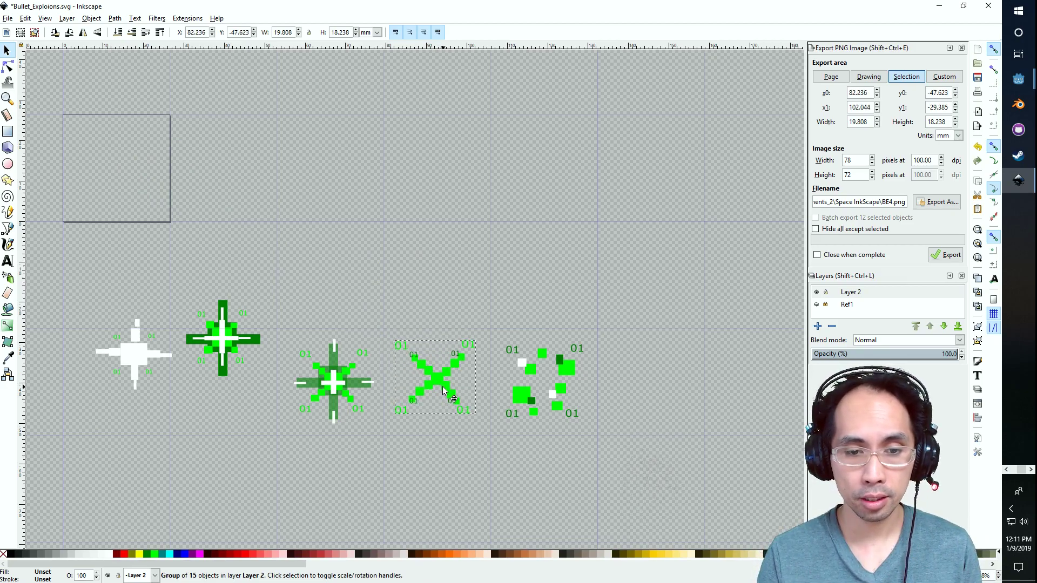
{"action": "left_click_drag", "start_coordinate": [234, 354], "coordinate": [234, 399]}
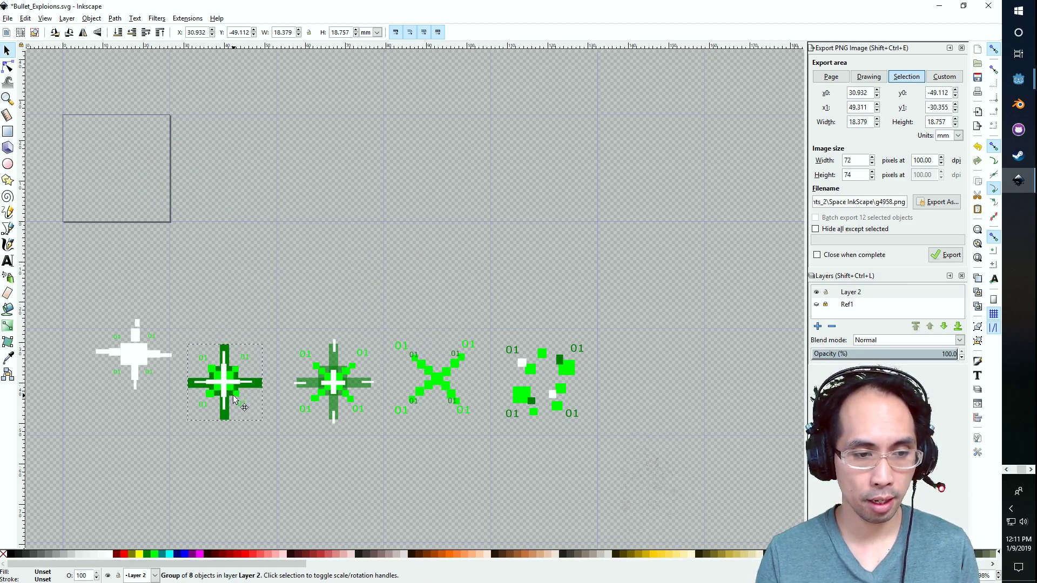
{"action": "left_click_drag", "start_coordinate": [134, 363], "coordinate": [121, 390]}
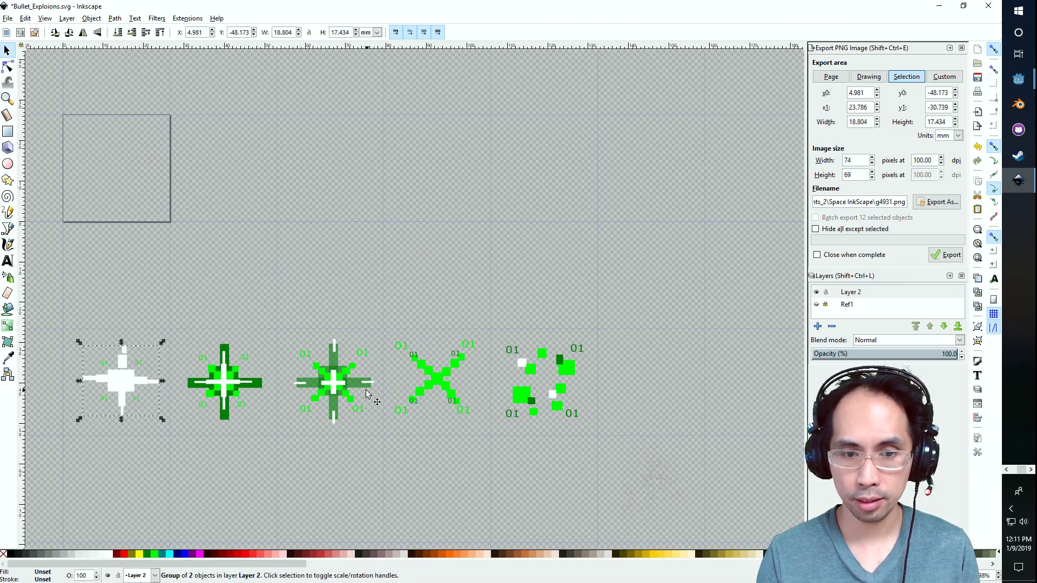
{"action": "left_click", "coordinate": [430, 385]}
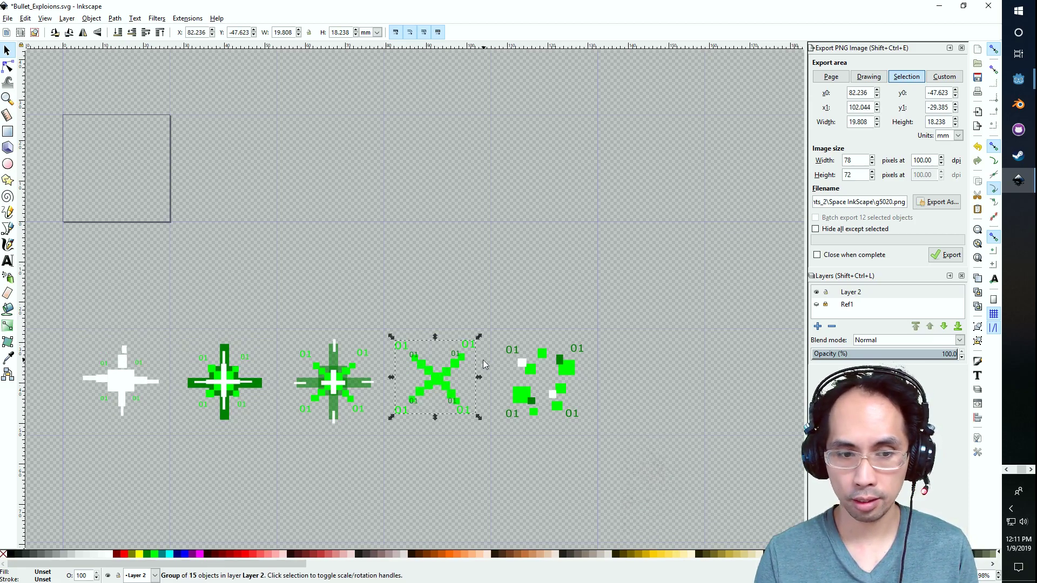
{"action": "left_click", "coordinate": [343, 373]}
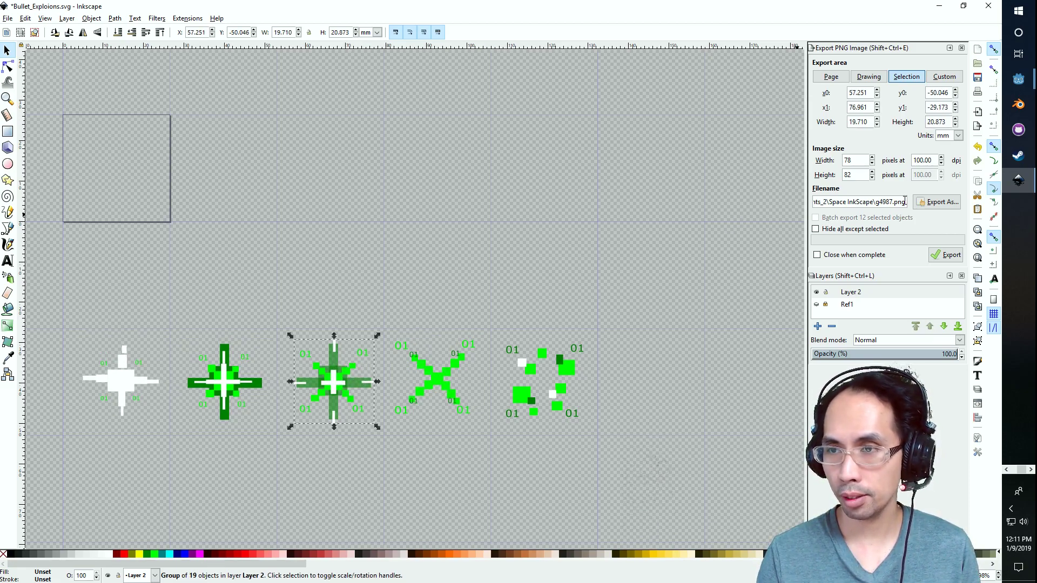
Move the fifth explosion frame with the scattered squares onto the page.
{"action": "left_click", "coordinate": [554, 371]}
{"action": "left_click", "coordinate": [563, 372]}
{"action": "left_click_drag", "start_coordinate": [546, 397], "coordinate": [119, 184]}
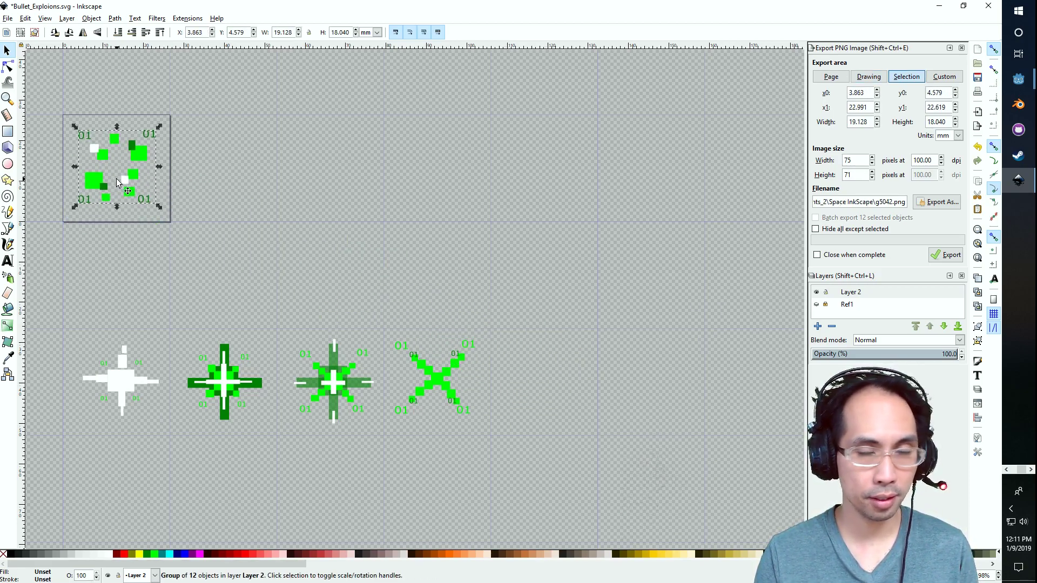
Export the selected fifth frame as BE5 in PNG format to the Space InkScape folder.
{"action": "left_click", "coordinate": [937, 201]}
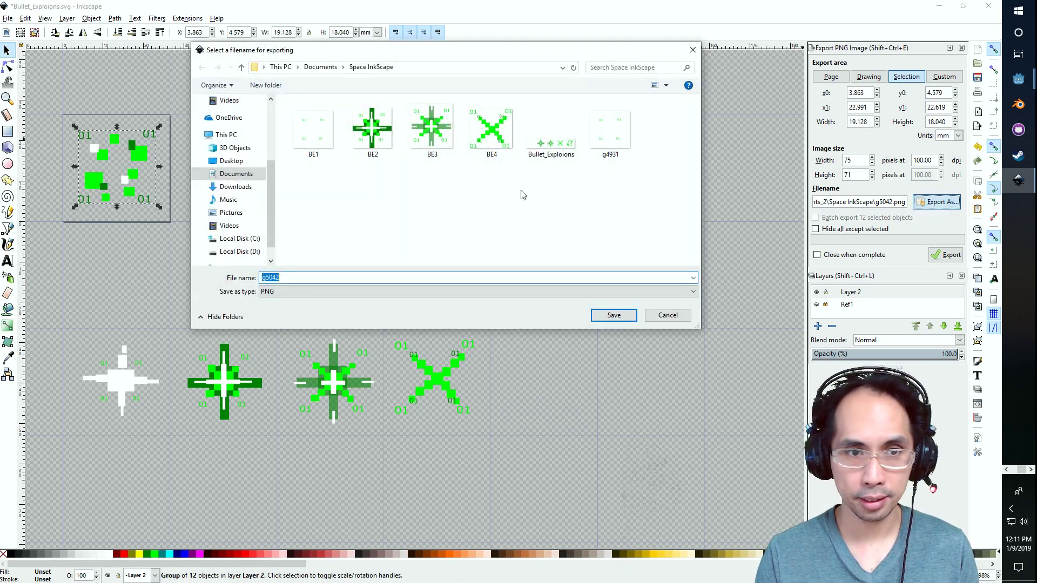
{"action": "left_click", "coordinate": [489, 127]}
{"action": "left_click", "coordinate": [307, 277]}
{"action": "left_click", "coordinate": [305, 276]}
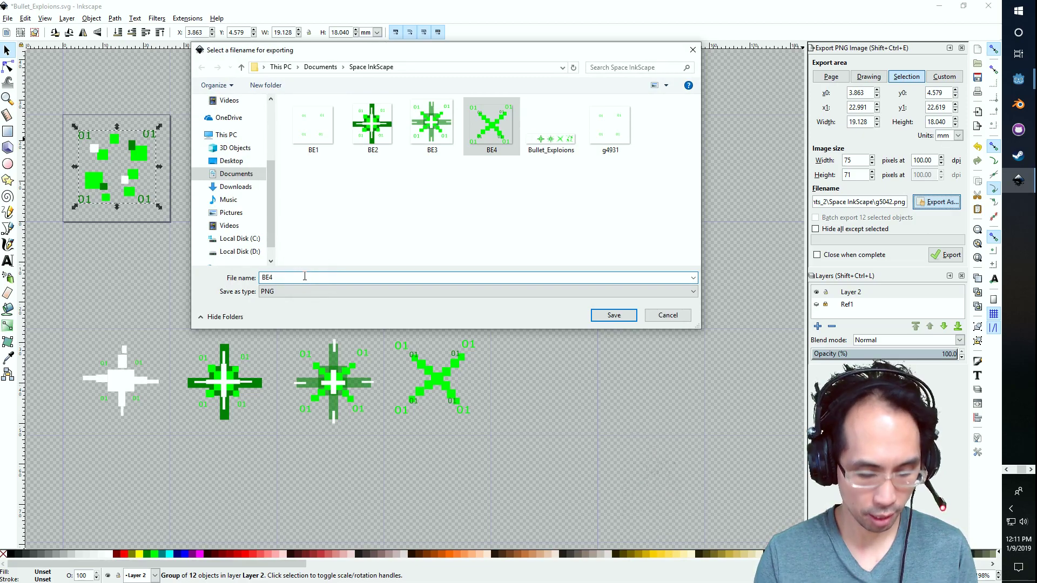
{"action": "key", "text": "BackSpace"}
{"action": "type", "text": "5"}
{"action": "left_click", "coordinate": [621, 317]}
{"action": "left_click", "coordinate": [951, 256]}
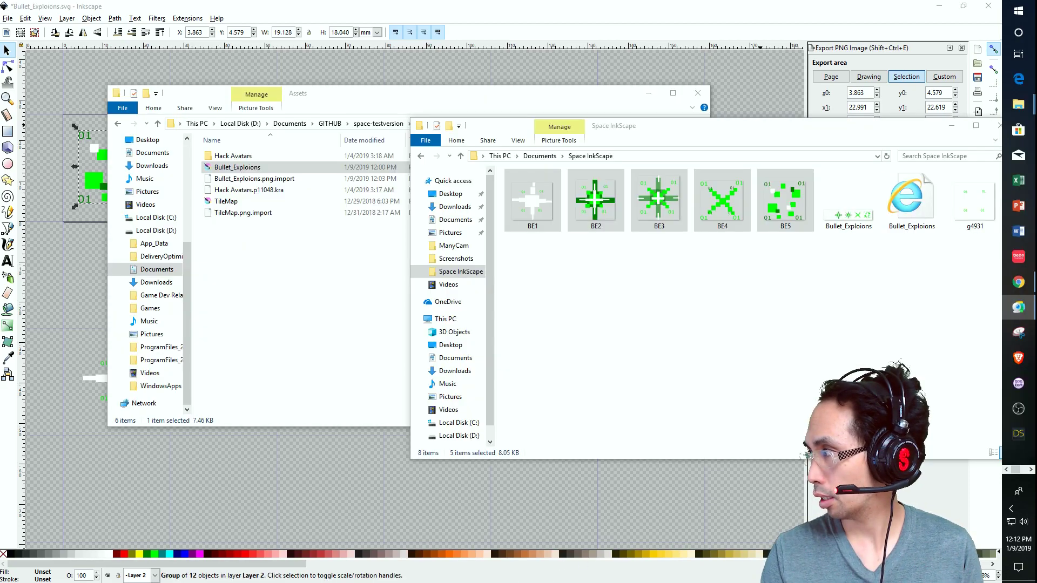
Create a folder named BulletExplosion inside Hancking_Game's Assets folder.
{"action": "left_click", "coordinate": [295, 307]}
{"action": "right_click", "coordinate": [294, 306]}
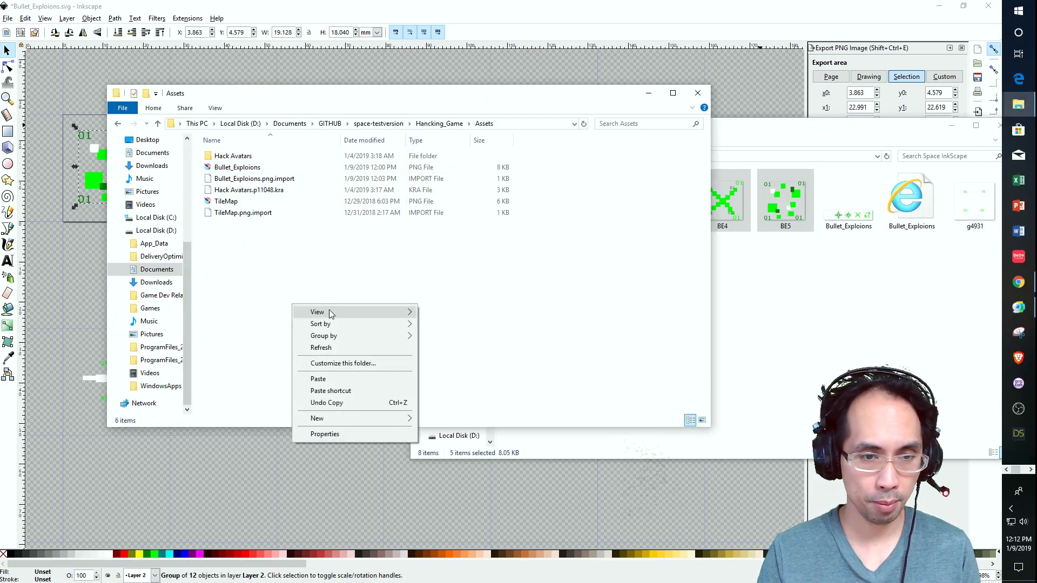
{"action": "left_click", "coordinate": [387, 419]}
{"action": "left_click", "coordinate": [427, 421]}
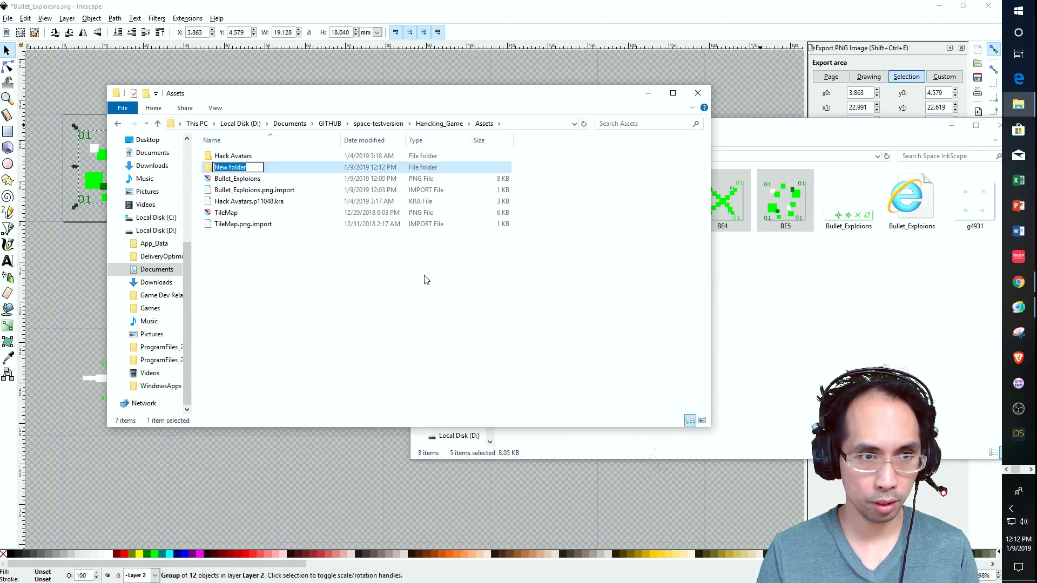
{"action": "type", "text": "BulletExplosion"}
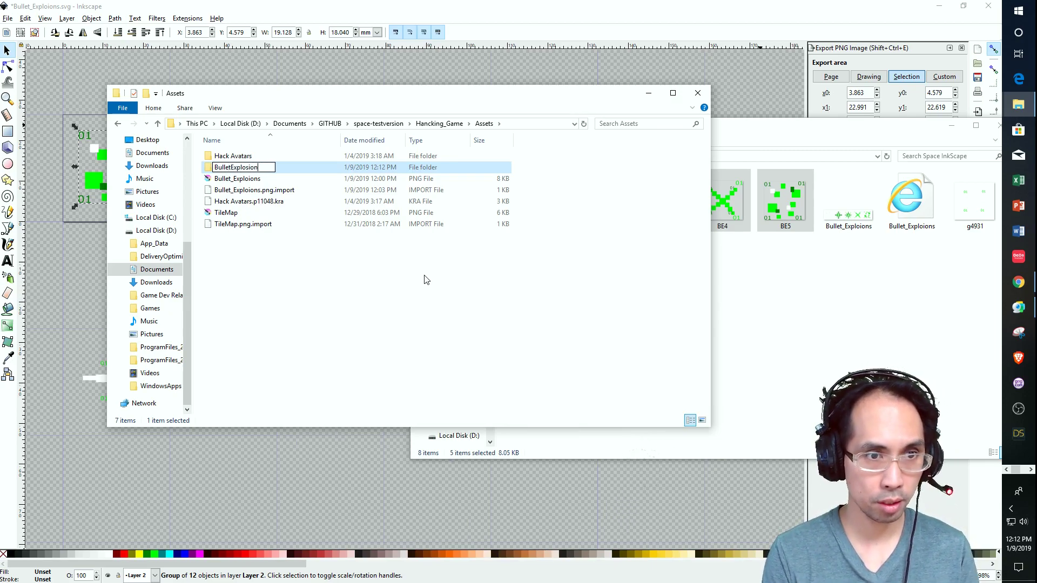
{"action": "key", "text": "Return"}
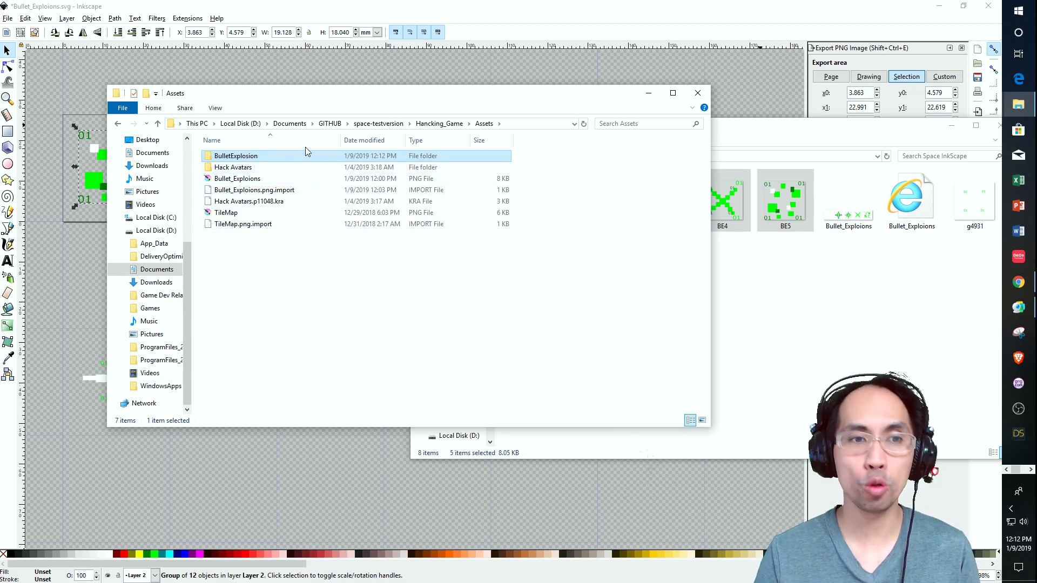
Copy BE1 through BE5 from Space InkScape into the BulletExplosion folder and switch to Godot.
{"action": "double_click", "coordinate": [310, 161]}
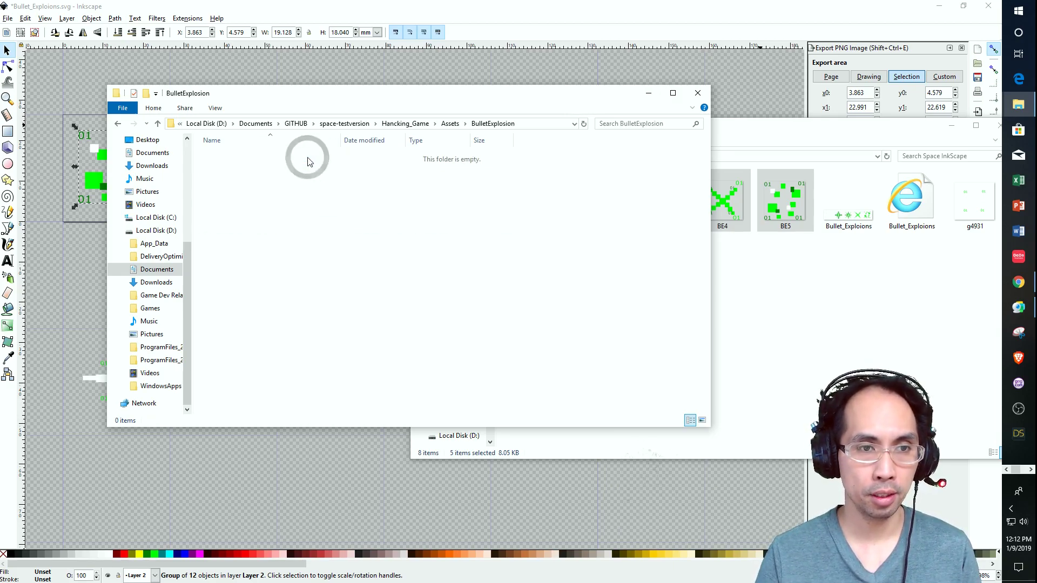
{"action": "left_click", "coordinate": [792, 150]}
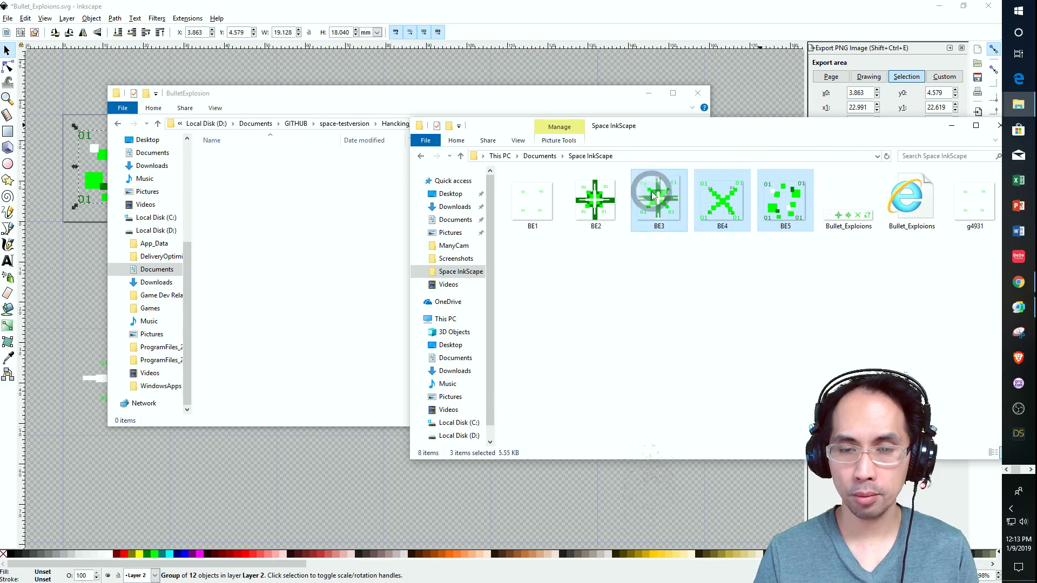
{"action": "left_click_drag", "start_coordinate": [594, 218], "coordinate": [294, 237]}
{"action": "key", "text": "alt+Tab"}
{"action": "key", "text": "alt+Tab"}
{"action": "key", "text": "alt+Tab"}
{"action": "key", "text": "alt+Tab"}
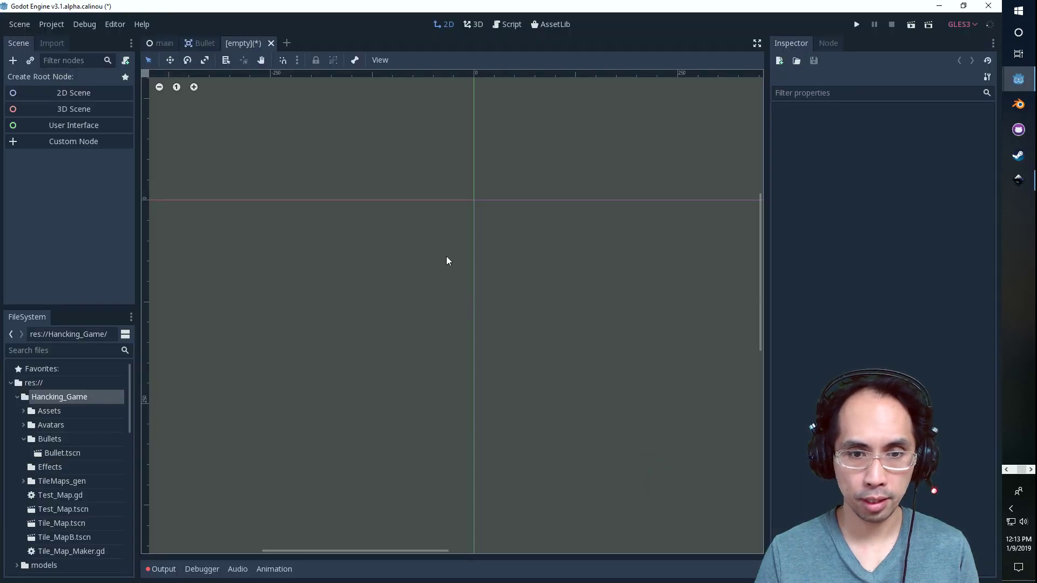
Switch back to the BulletExplosion folder in File Explorer.
{"action": "key", "text": "alt+Tab"}
{"action": "key", "text": "alt+Tab"}
{"action": "key", "text": "alt+Tab"}
{"action": "key", "text": "alt+Tab"}
{"action": "key", "text": "alt+Tab"}
{"action": "key", "text": "alt+Tab"}
{"action": "key", "text": "alt+Tab"}
{"action": "key", "text": "alt+Tab"}
{"action": "key", "text": "alt+Tab"}
{"action": "key", "text": "alt+Tab"}
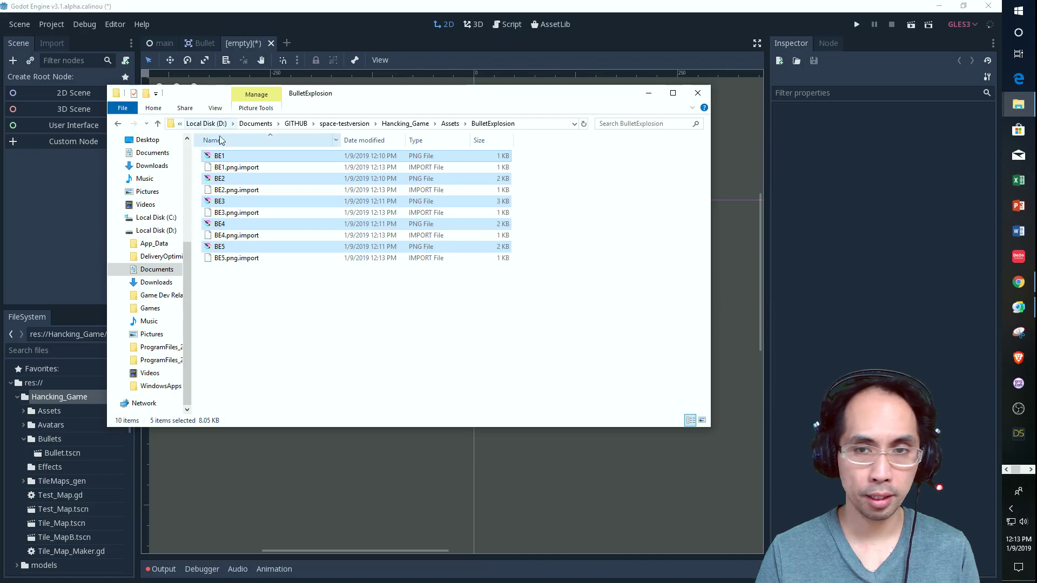
{"action": "key", "text": "alt+Tab"}
{"action": "key", "text": "alt+Tab"}
{"action": "key", "text": "alt+Tab"}
{"action": "key", "text": "alt+Tab"}
{"action": "key", "text": "alt+Tab"}
{"action": "key", "text": "alt+Tab"}
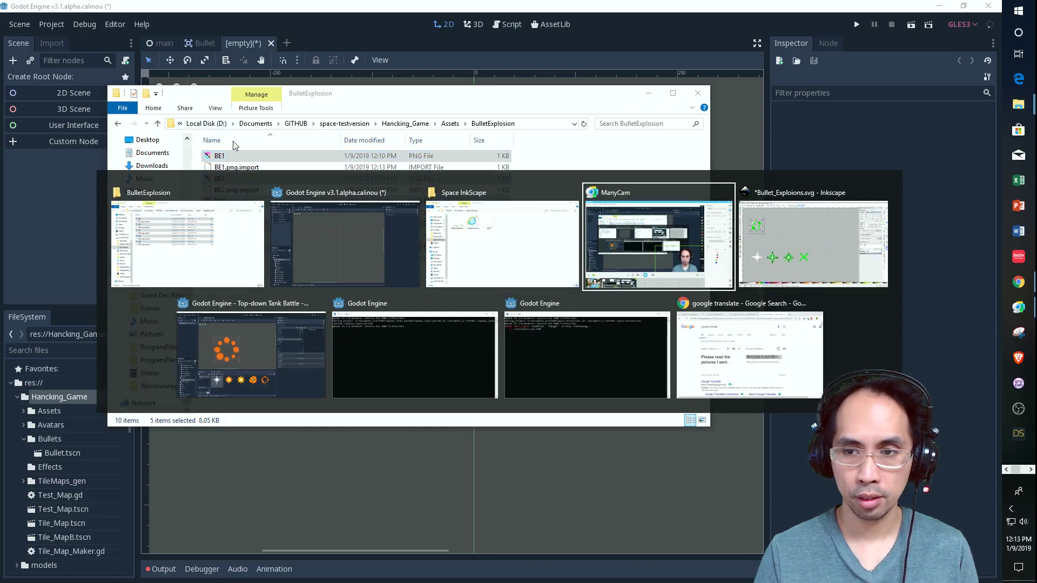
{"action": "key", "text": "alt+Tab"}
{"action": "key", "text": "alt+Tab"}
{"action": "key", "text": "alt+Tab"}
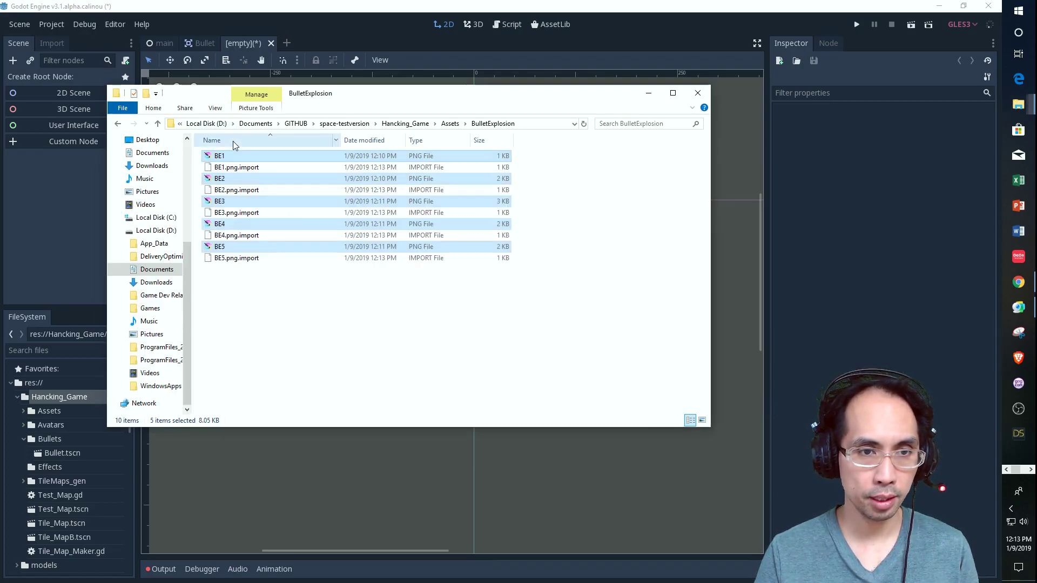
Delete the Bullet_Exploions PNG and its Bullet_Exploions.png.import file from the Assets folder.
{"action": "left_click", "coordinate": [117, 124]}
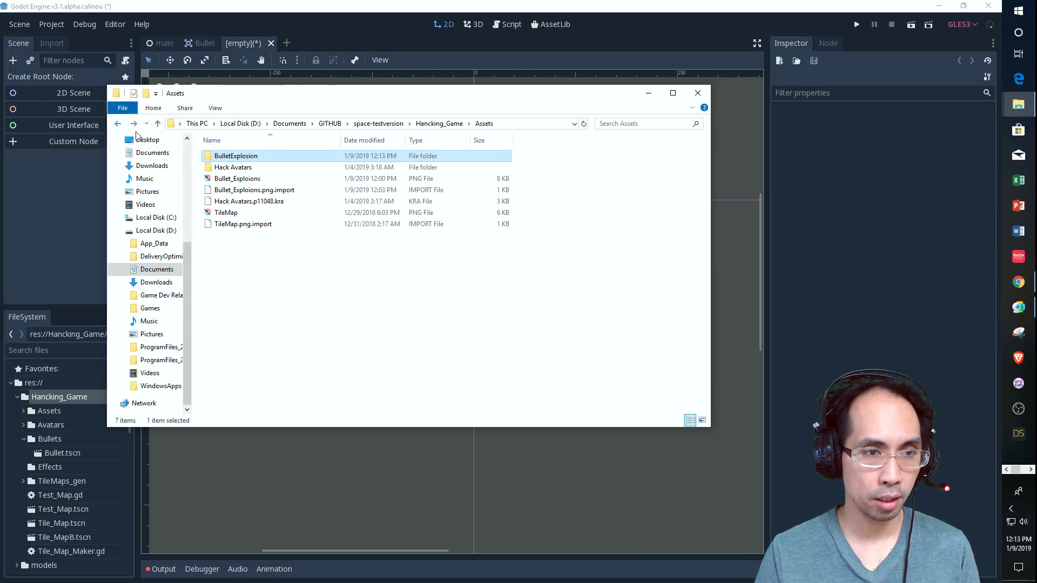
{"action": "left_click", "coordinate": [246, 181]}
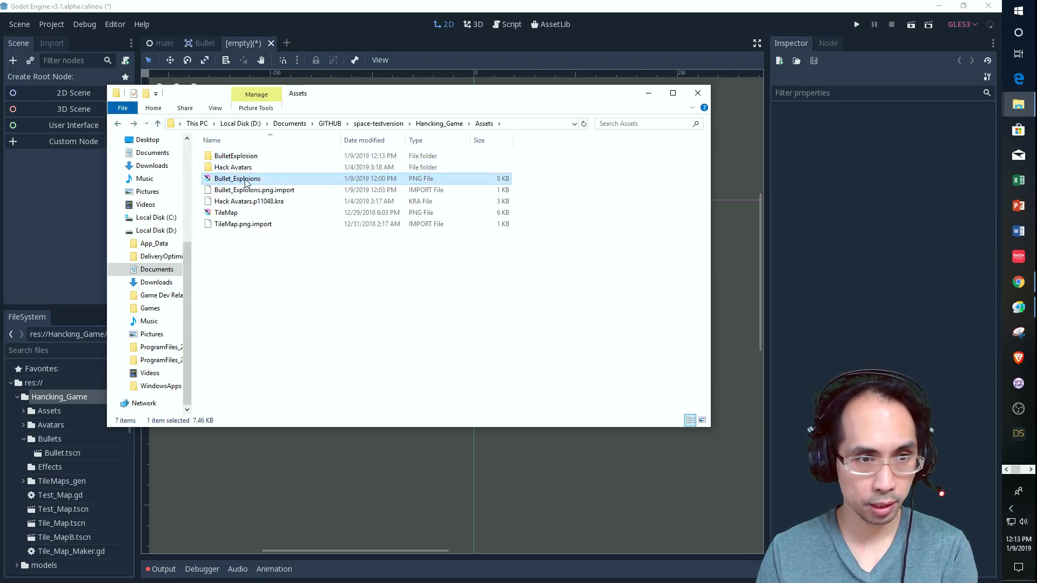
{"action": "key", "text": "Delete"}
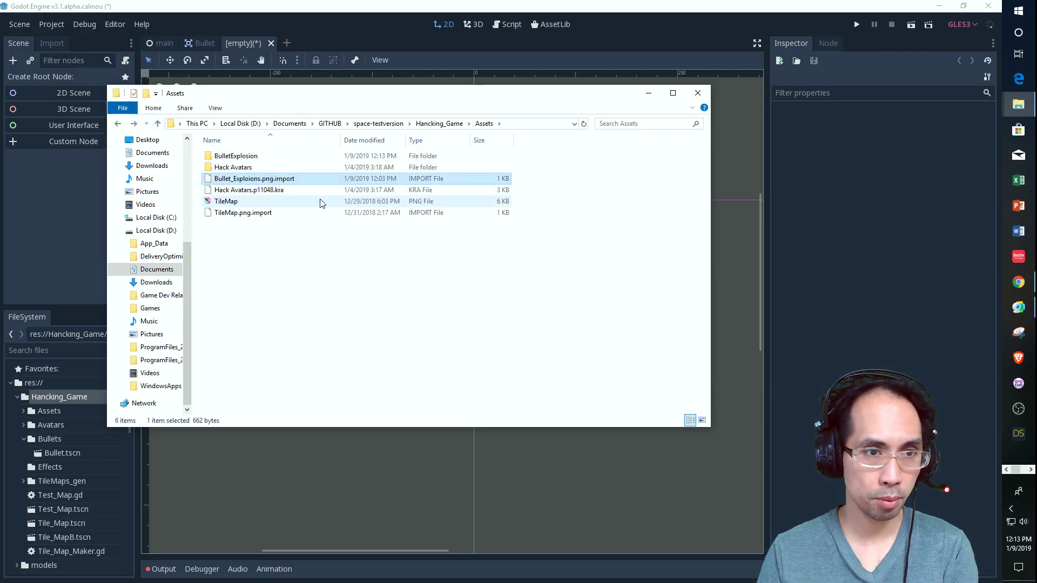
{"action": "key", "text": "Delete"}
Return to Godot and select the Effects folder inside Hancking_Game in the project files.
{"action": "left_click", "coordinate": [516, 64]}
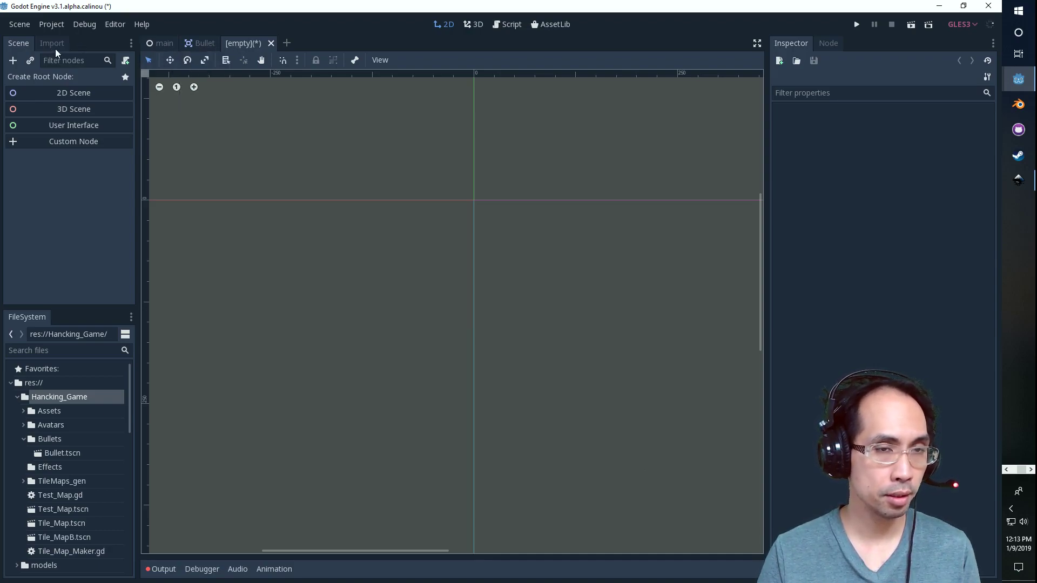
{"action": "scroll", "coordinate": [92, 470], "scroll_direction": "down", "scroll_amount": 3}
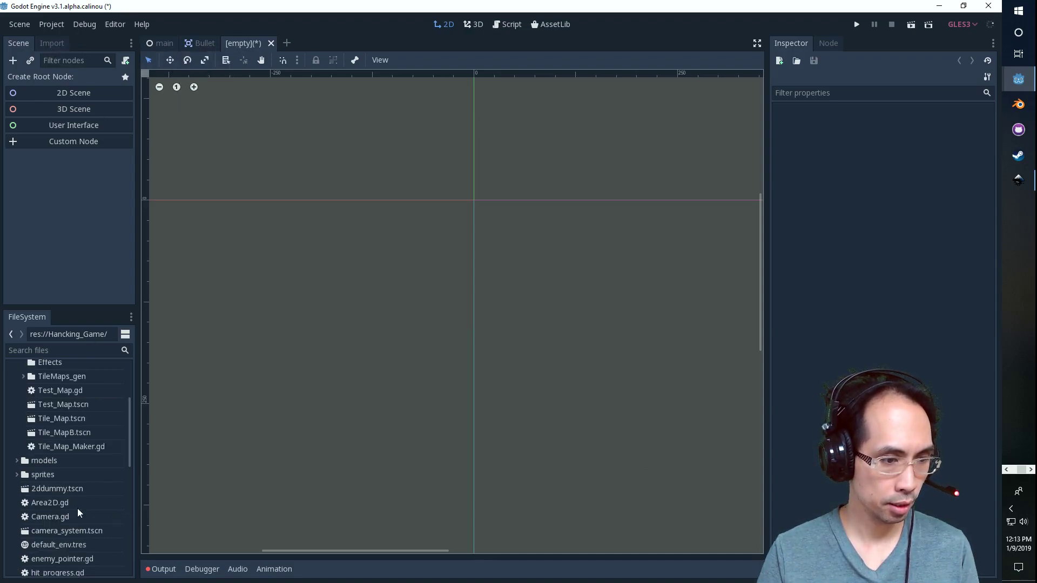
{"action": "scroll", "coordinate": [61, 495], "scroll_direction": "down", "scroll_amount": 1}
{"action": "scroll", "coordinate": [76, 493], "scroll_direction": "up", "scroll_amount": 4}
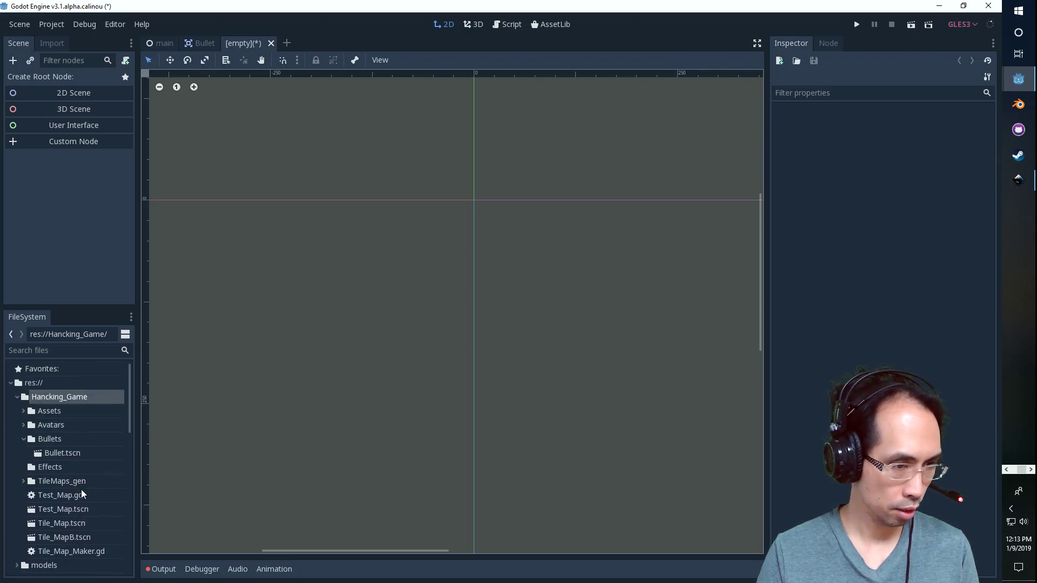
{"action": "left_click", "coordinate": [57, 469]}
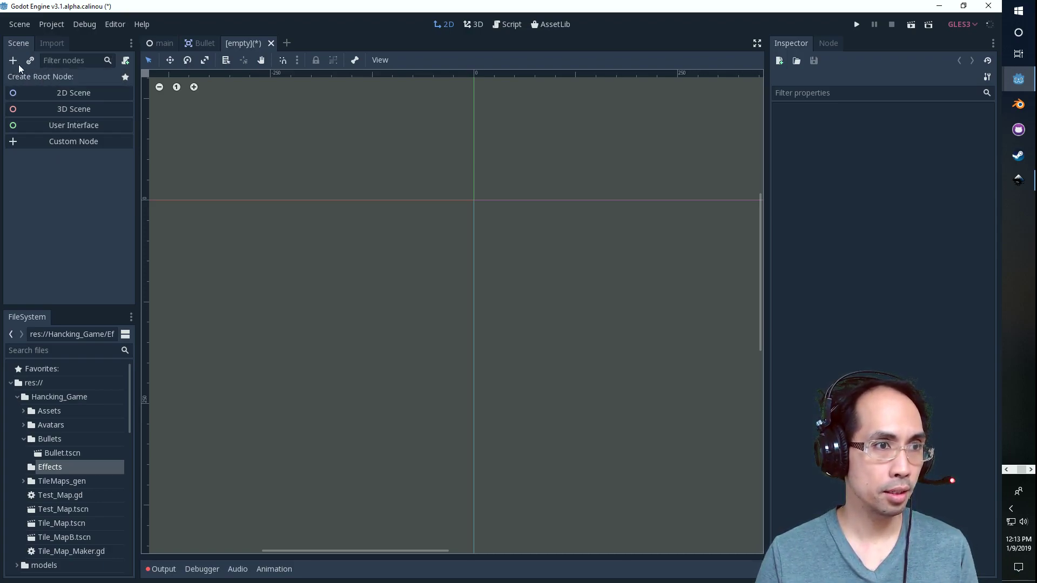
Create an AnimatedSprite as the root node of the empty scene and assign it a new SpriteFrames resource.
{"action": "left_click", "coordinate": [35, 140]}
{"action": "double_click", "coordinate": [303, 317]}
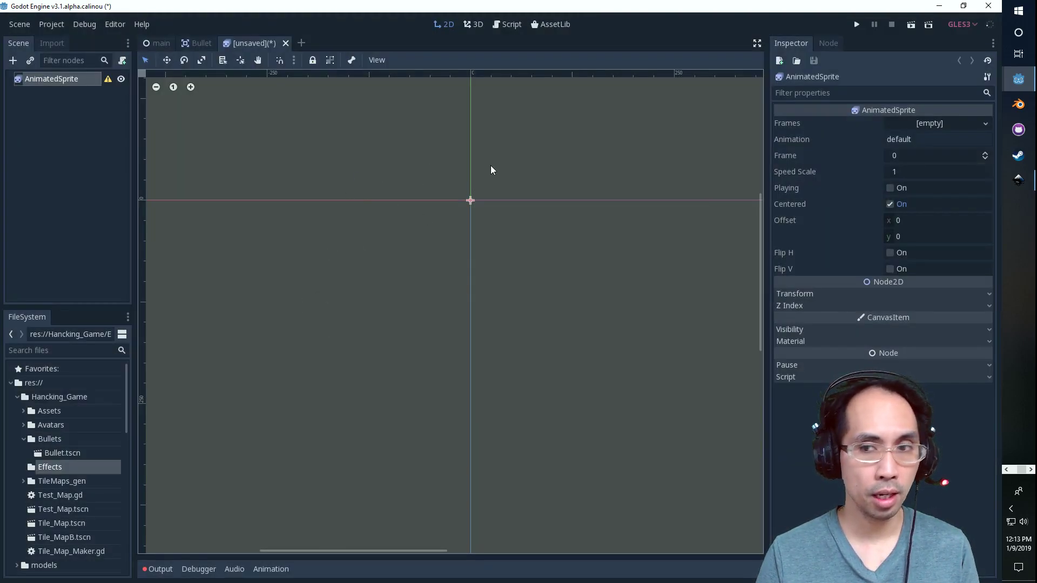
{"action": "left_click", "coordinate": [934, 125]}
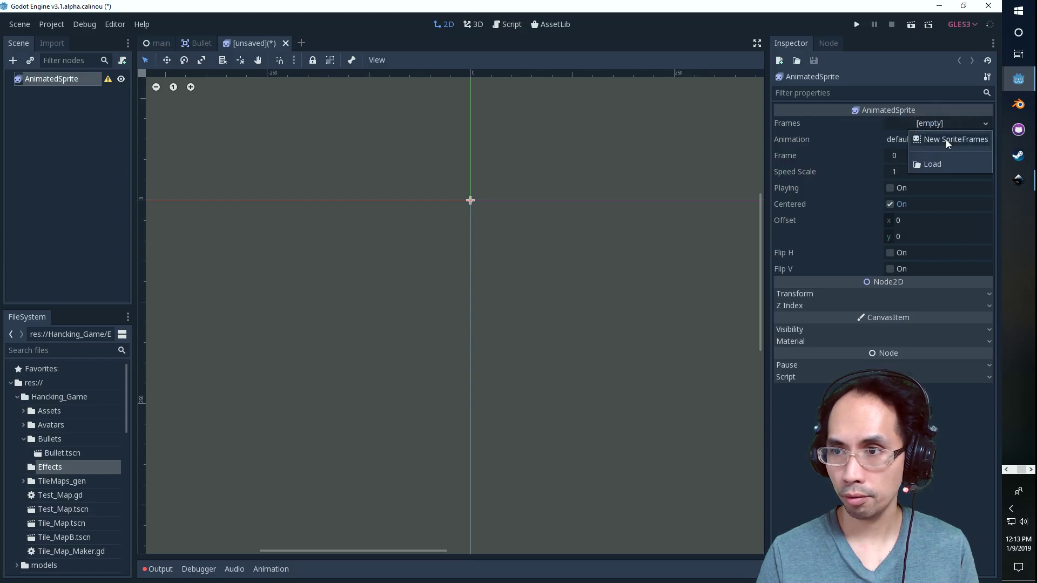
{"action": "left_click", "coordinate": [946, 137]}
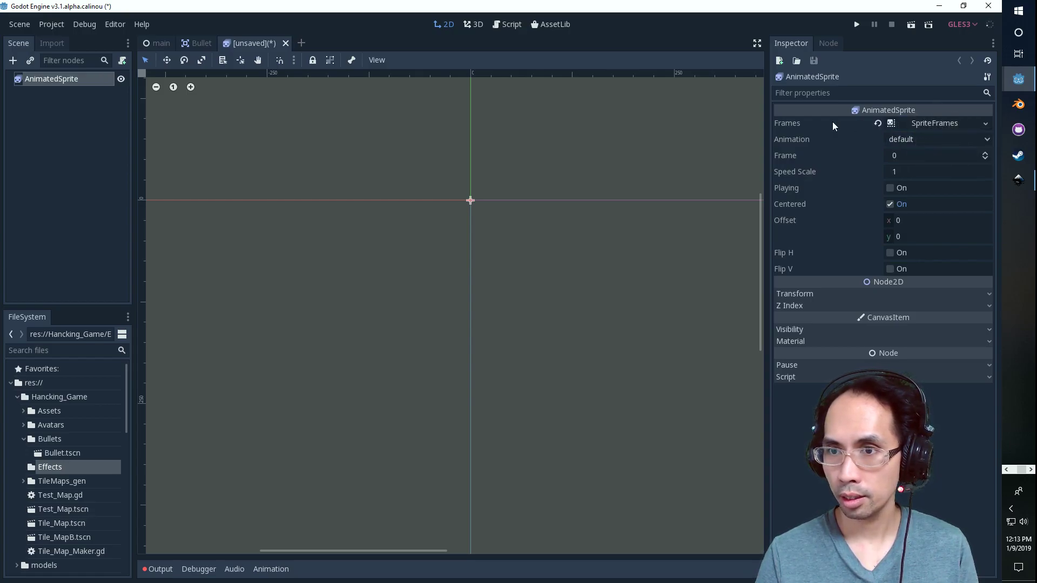
Open the SpriteFrames editor and load BE1.png through BE5.png from Assets/BulletExplosion as frames of the default animation.
{"action": "left_click", "coordinate": [914, 124]}
{"action": "left_click", "coordinate": [886, 153]}
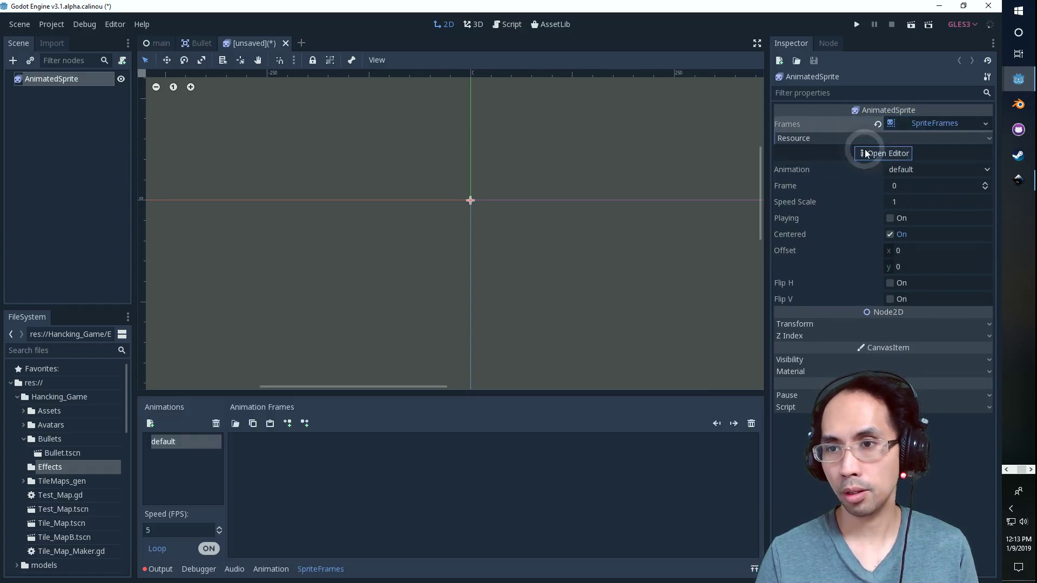
{"action": "left_click", "coordinate": [233, 424]}
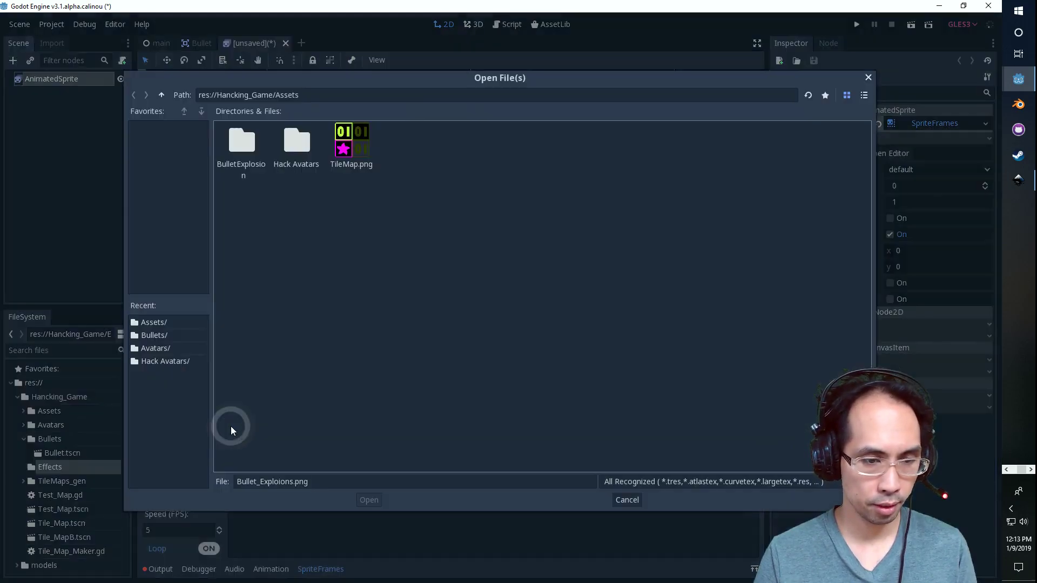
{"action": "double_click", "coordinate": [294, 149]}
{"action": "left_click", "coordinate": [136, 97]}
{"action": "double_click", "coordinate": [248, 148]}
{"action": "left_click", "coordinate": [231, 146]}
{"action": "left_click", "coordinate": [459, 150], "text": "shift"}
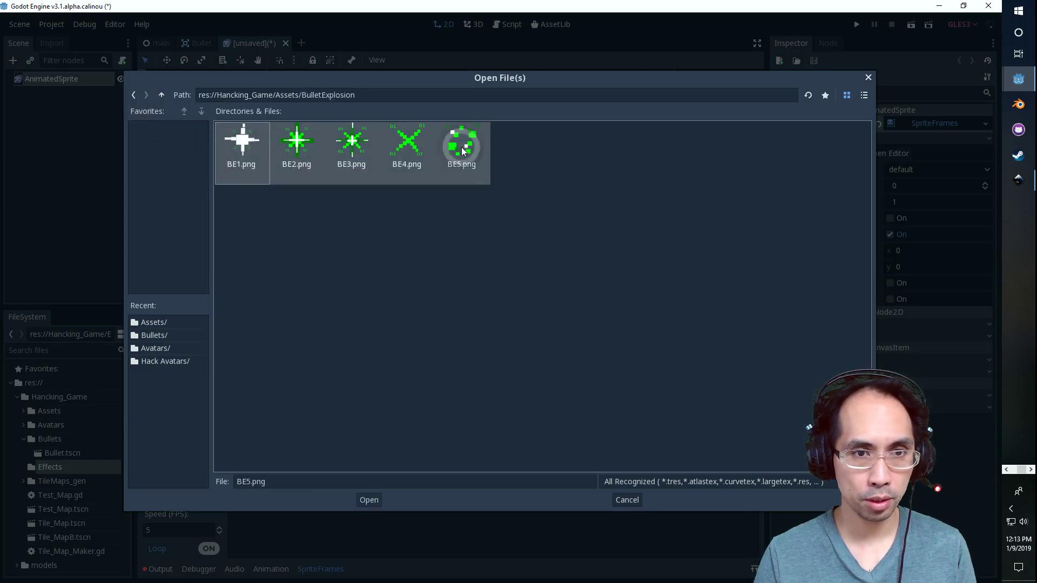
{"action": "left_click", "coordinate": [368, 499]}
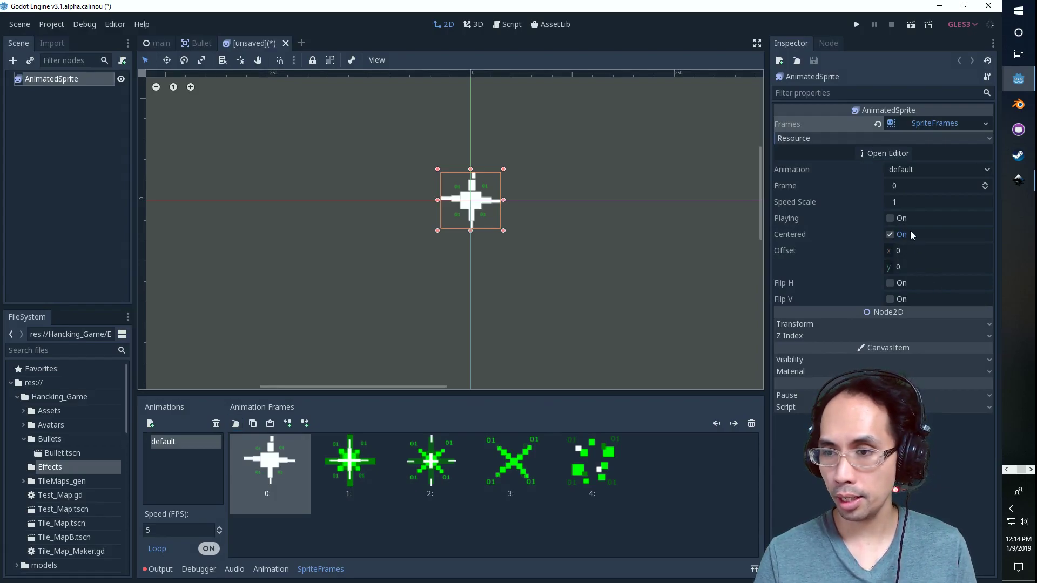
Turn on Playing for the AnimatedSprite and examine the explosion animation in the 2D viewport.
{"action": "left_click", "coordinate": [892, 220]}
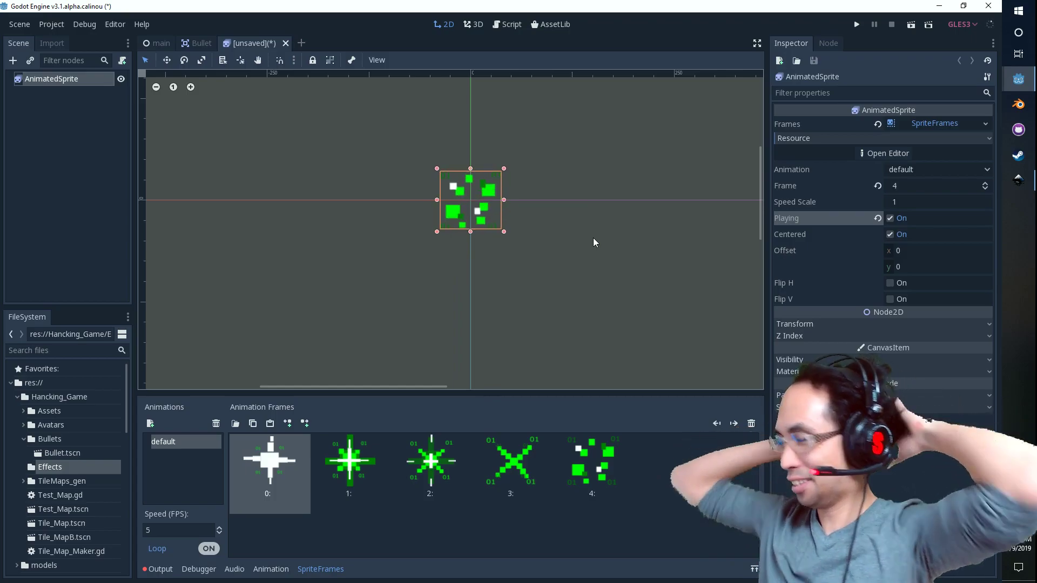
{"action": "scroll", "coordinate": [556, 226], "scroll_direction": "up", "scroll_amount": 3}
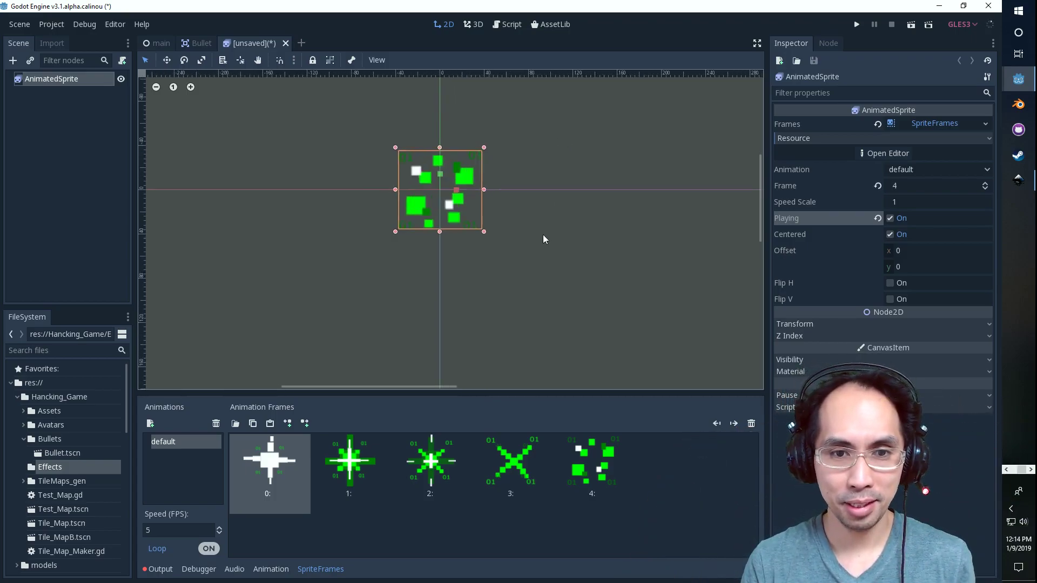
{"action": "scroll", "coordinate": [510, 218], "scroll_direction": "up", "scroll_amount": 2}
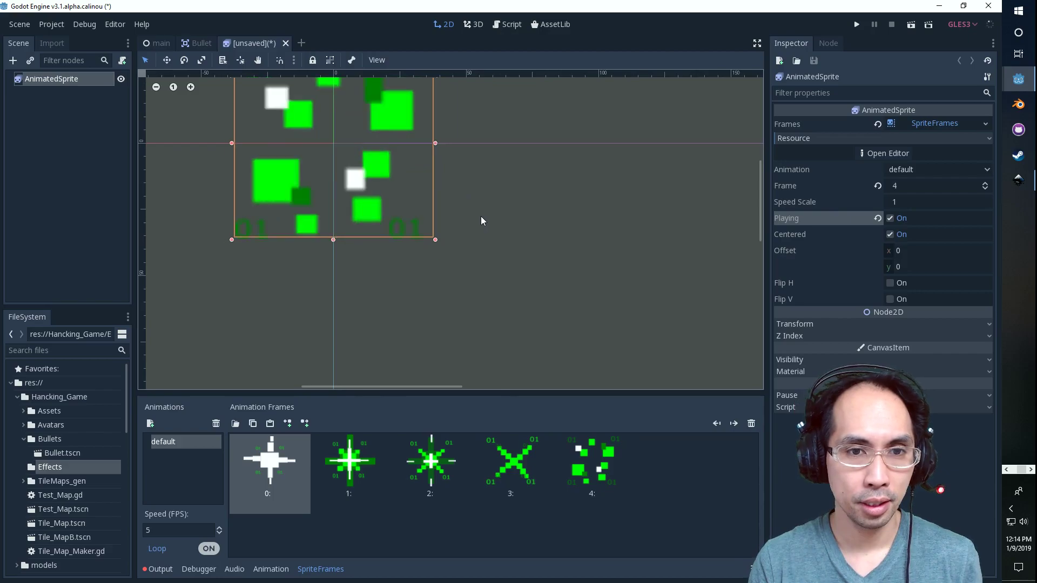
{"action": "scroll", "coordinate": [484, 213], "scroll_direction": "up", "scroll_amount": 1}
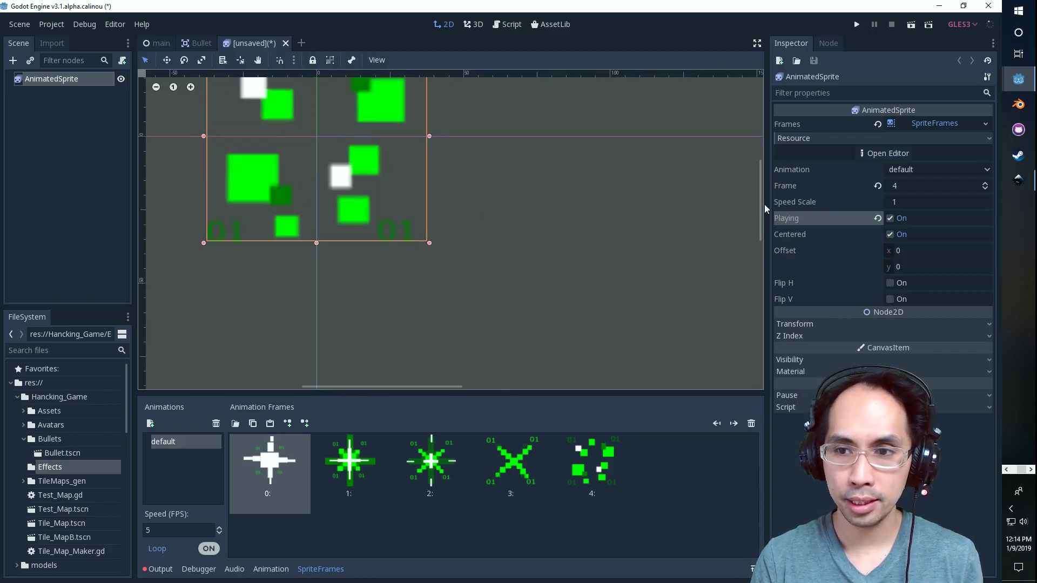
{"action": "left_click_drag", "start_coordinate": [761, 206], "coordinate": [757, 202]}
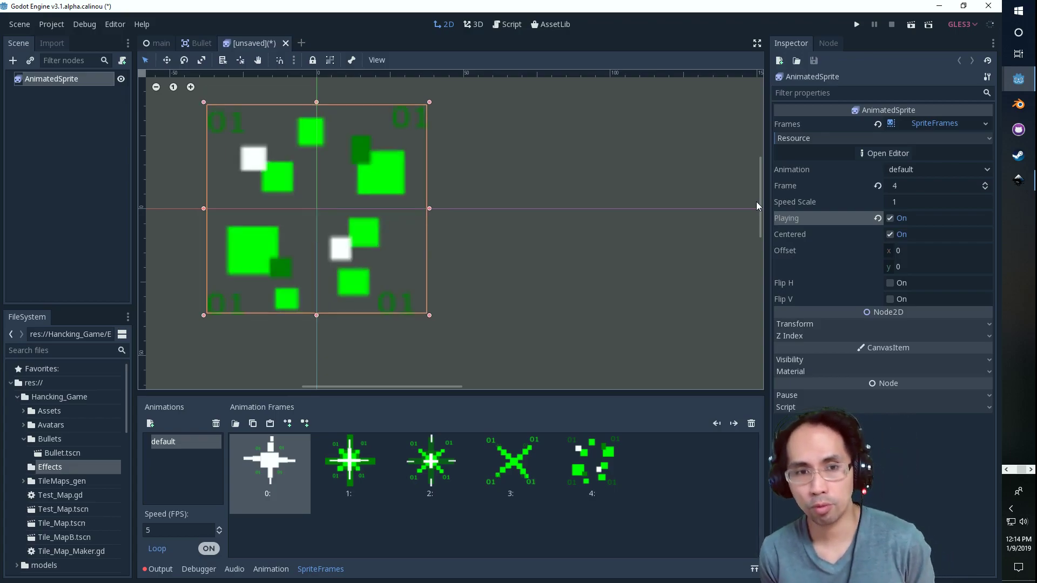
{"action": "scroll", "coordinate": [483, 267], "scroll_direction": "down", "scroll_amount": 2}
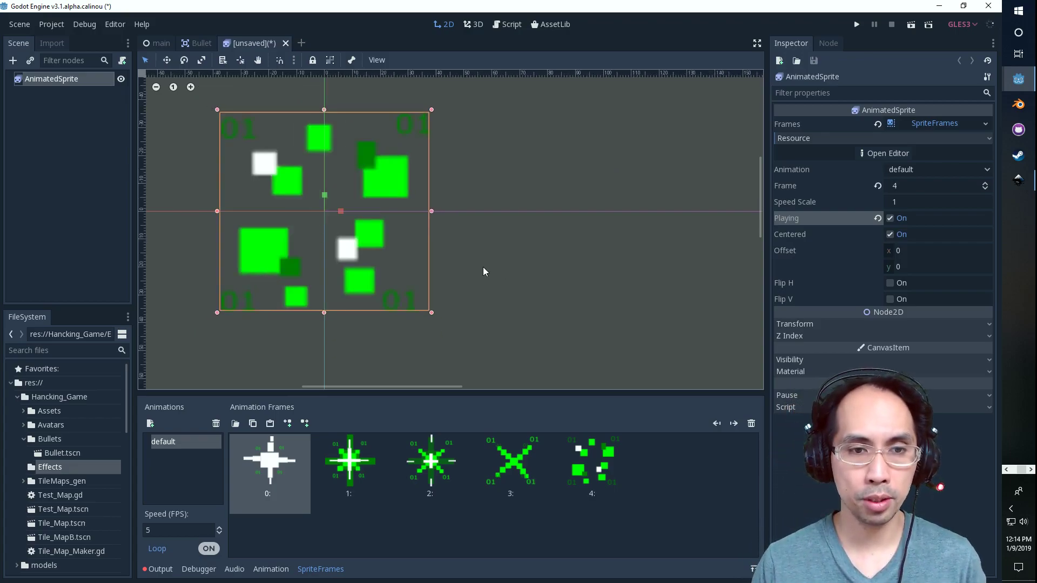
{"action": "scroll", "coordinate": [482, 268], "scroll_direction": "down", "scroll_amount": 5}
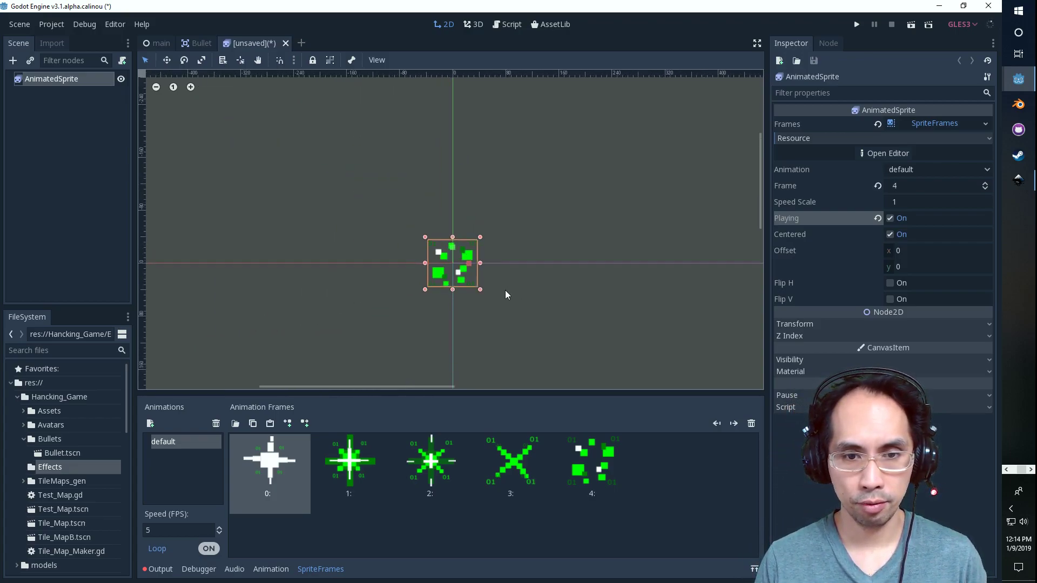
{"action": "scroll", "coordinate": [506, 295], "scroll_direction": "down", "scroll_amount": 3}
{"action": "scroll", "coordinate": [512, 296], "scroll_direction": "up", "scroll_amount": 4}
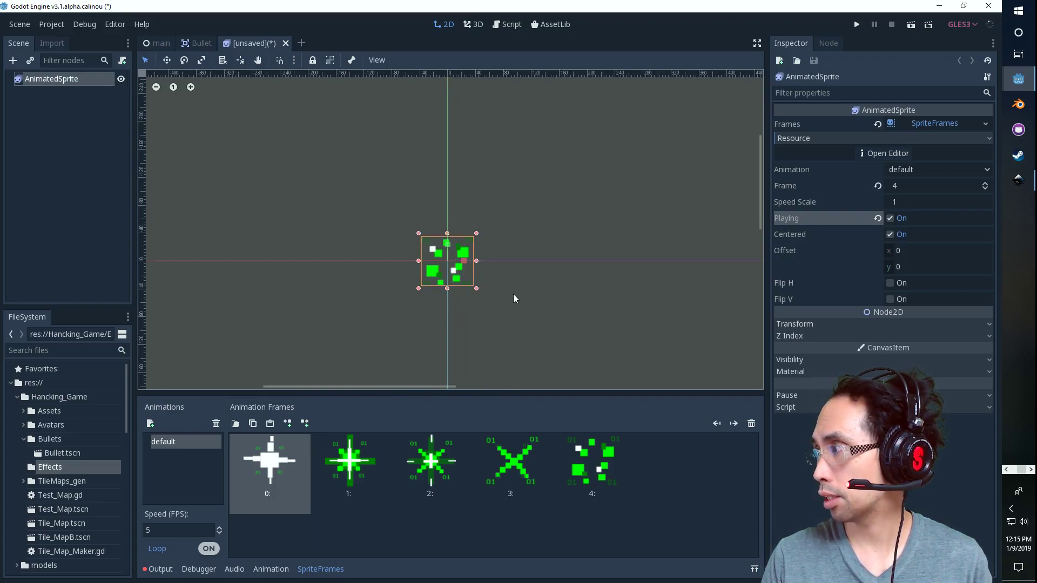